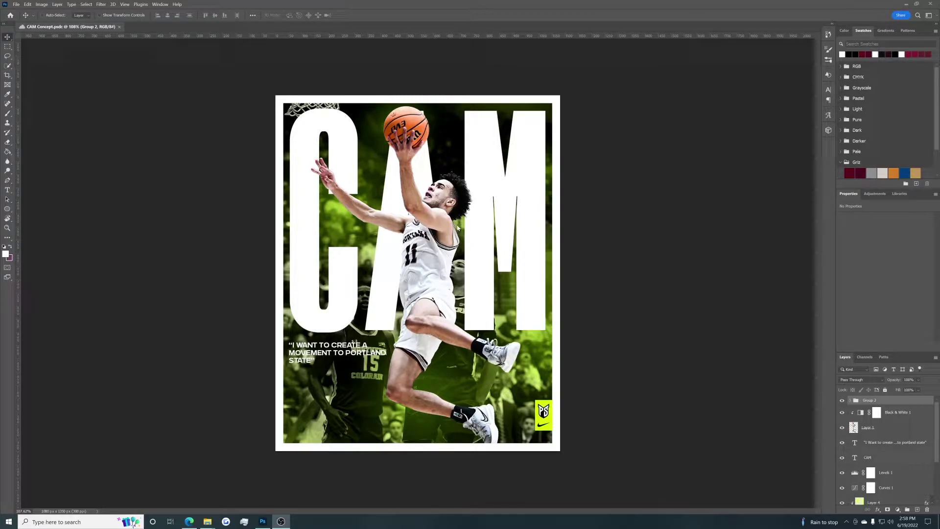
{"action": "scroll", "coordinate": [458, 228], "scroll_direction": "up", "scroll_amount": 1}
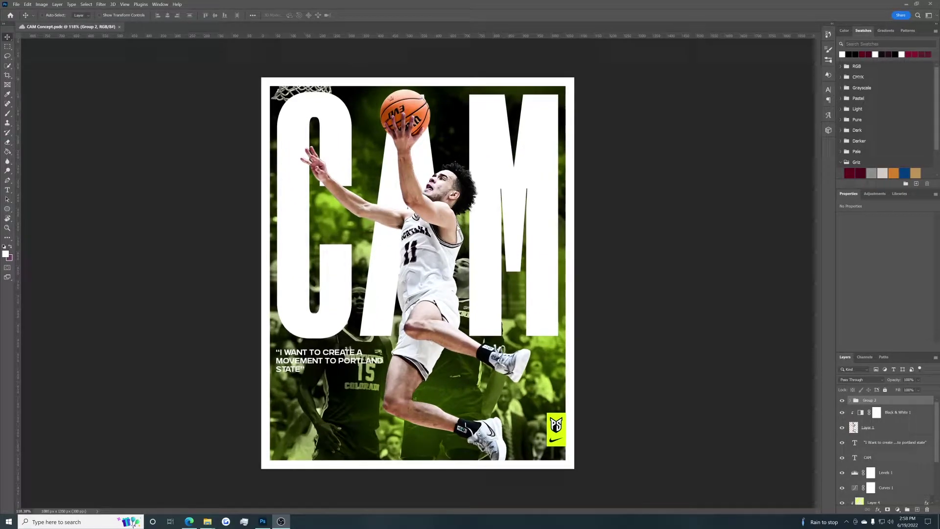
{"action": "scroll", "coordinate": [458, 228], "scroll_direction": "down", "scroll_amount": 3}
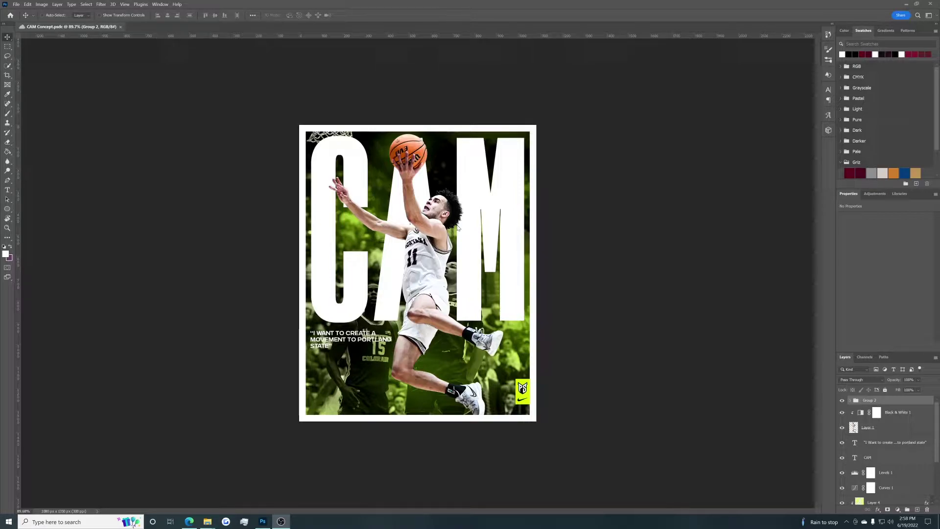
{"action": "scroll", "coordinate": [458, 228], "scroll_direction": "up", "scroll_amount": 3}
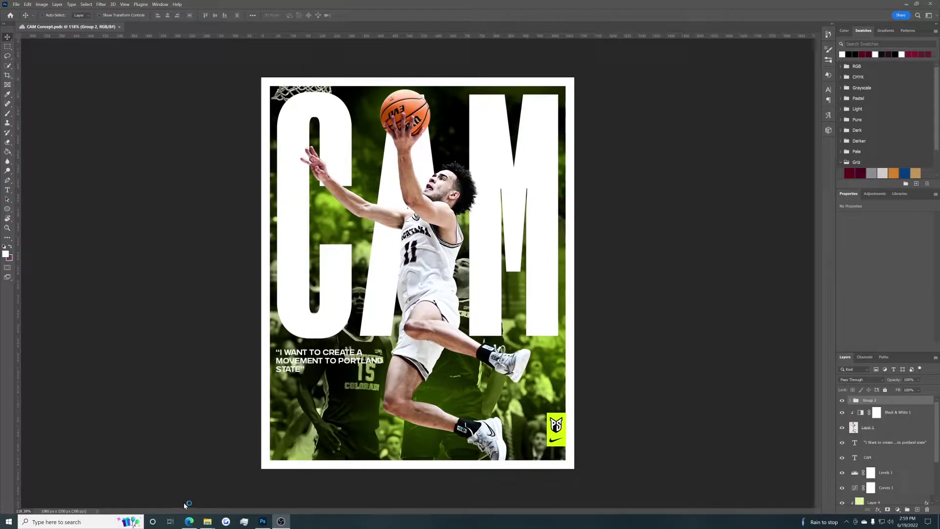
Step: Switch to the browser and review the Montana quarterback photo and the Behance portfolio of USC Athletics graphics for reference
{"action": "left_click", "coordinate": [192, 521]}
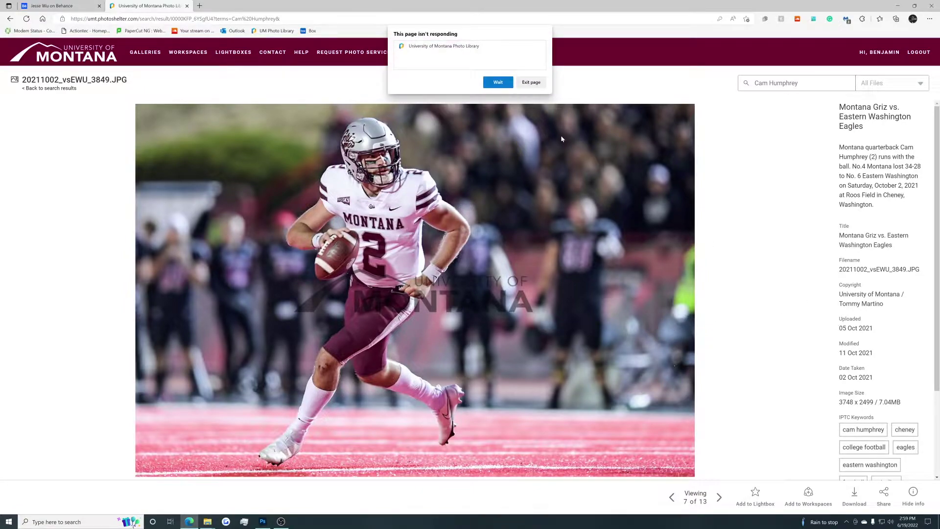
{"action": "left_click", "coordinate": [505, 86]}
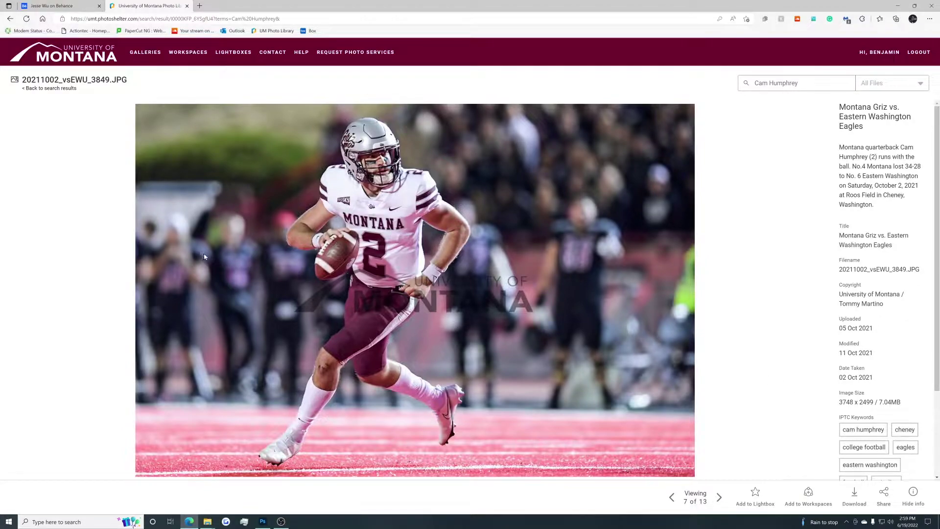
{"action": "left_click", "coordinate": [49, 6]}
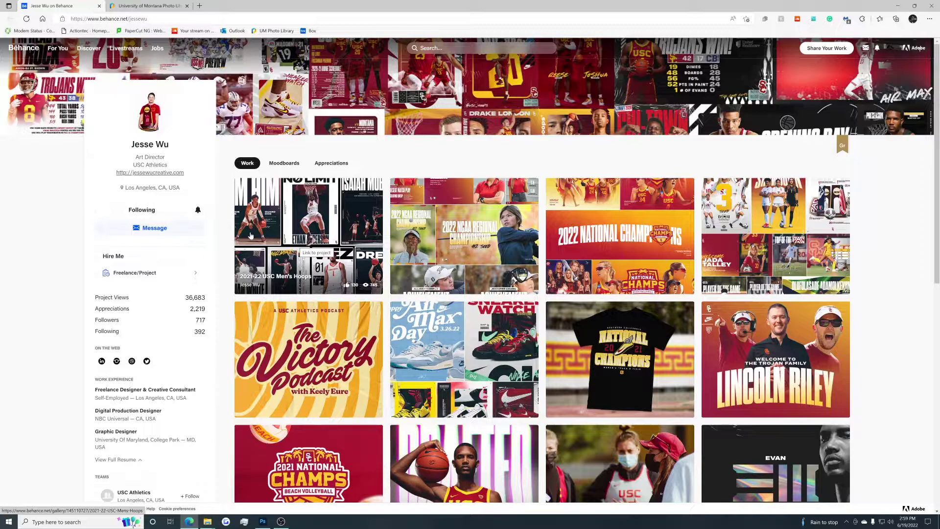
{"action": "scroll", "coordinate": [260, 343], "scroll_direction": "down", "scroll_amount": 2}
{"action": "scroll", "coordinate": [273, 462], "scroll_direction": "up", "scroll_amount": 2}
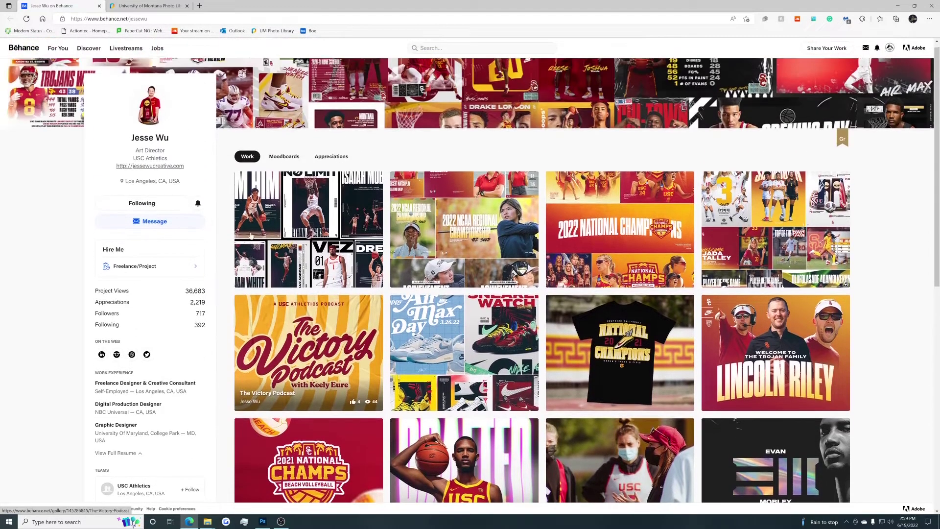
Step: Switch back to Photoshop and create a new document from the saved Instagram Portrait preset, 1080 x 1350 px at 300 ppi
{"action": "left_click", "coordinate": [263, 521]}
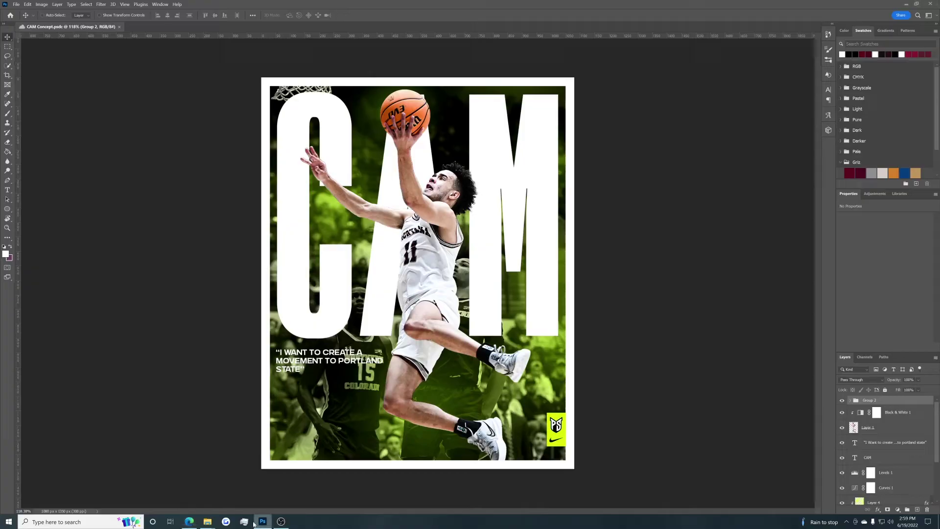
{"action": "left_click", "coordinate": [16, 4]}
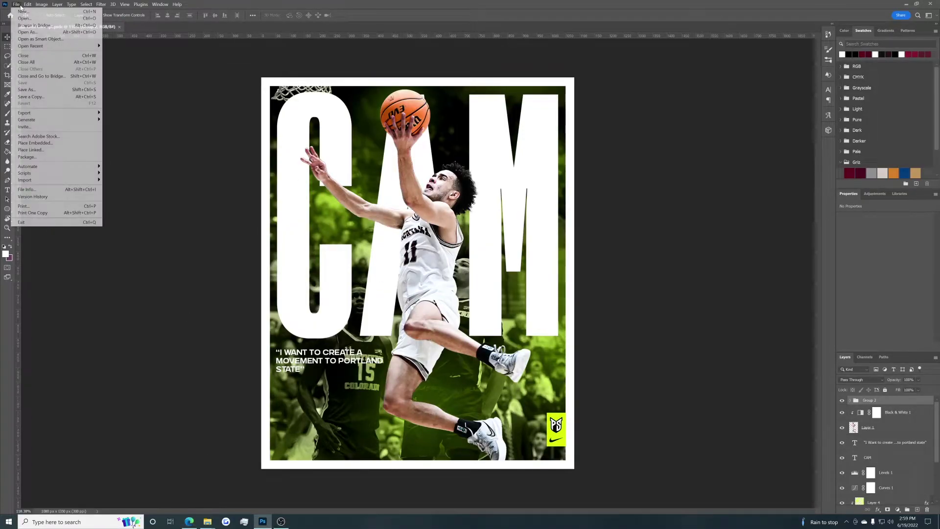
{"action": "left_click", "coordinate": [22, 11]}
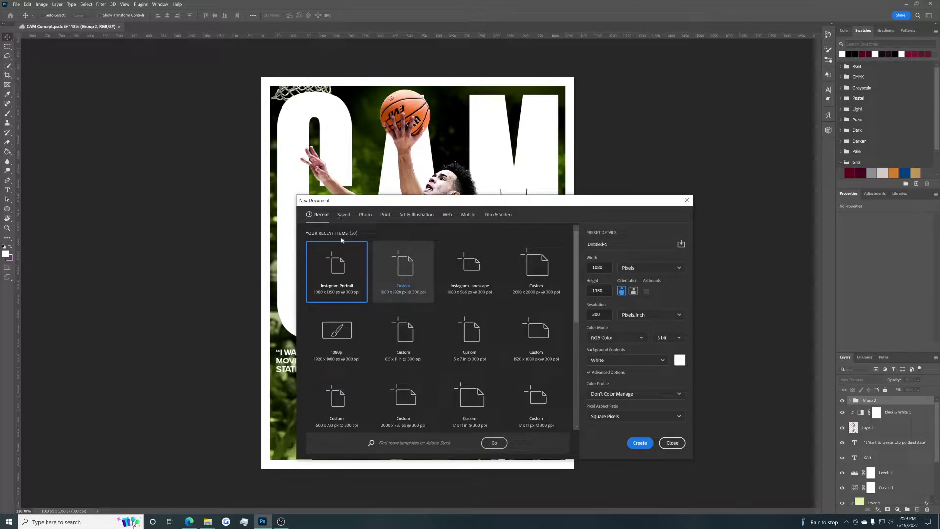
{"action": "left_click_drag", "start_coordinate": [327, 205], "coordinate": [350, 182]}
{"action": "left_click", "coordinate": [367, 161]}
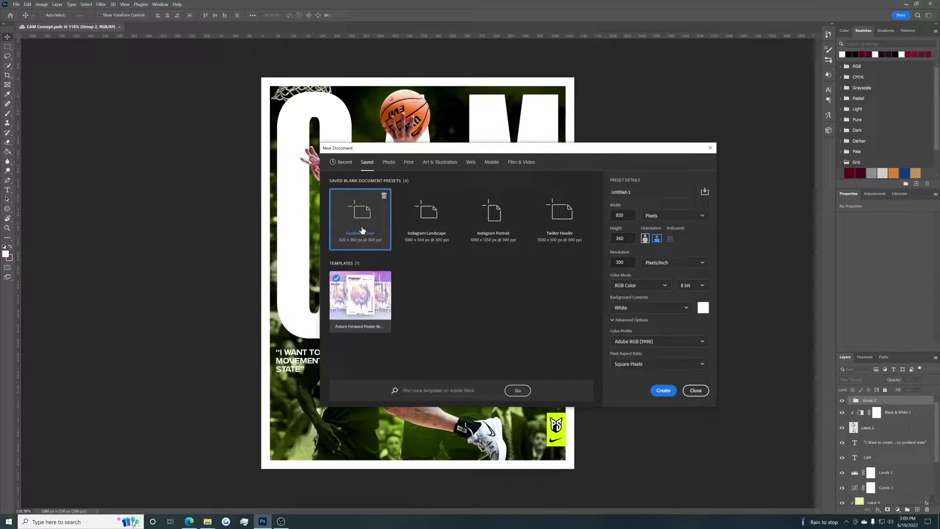
{"action": "left_click", "coordinate": [427, 220]}
{"action": "left_click", "coordinate": [473, 222]}
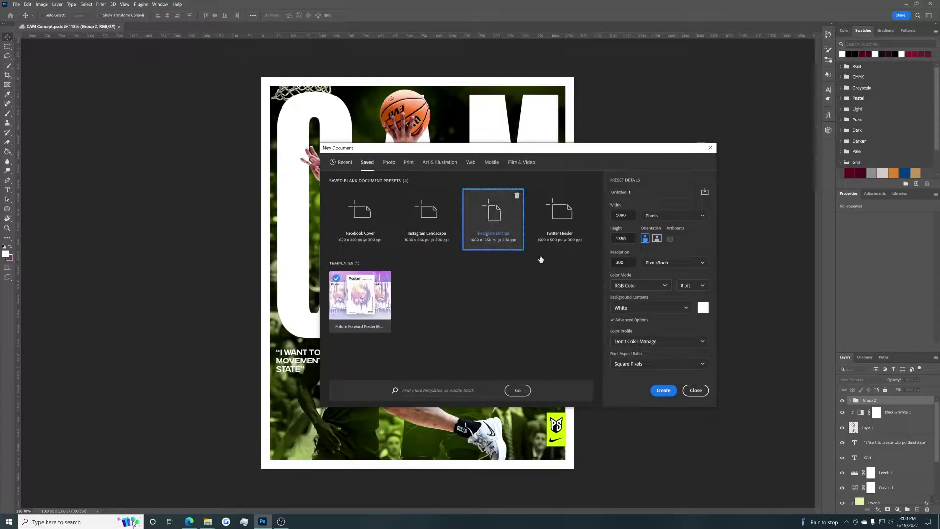
{"action": "left_click", "coordinate": [664, 390]}
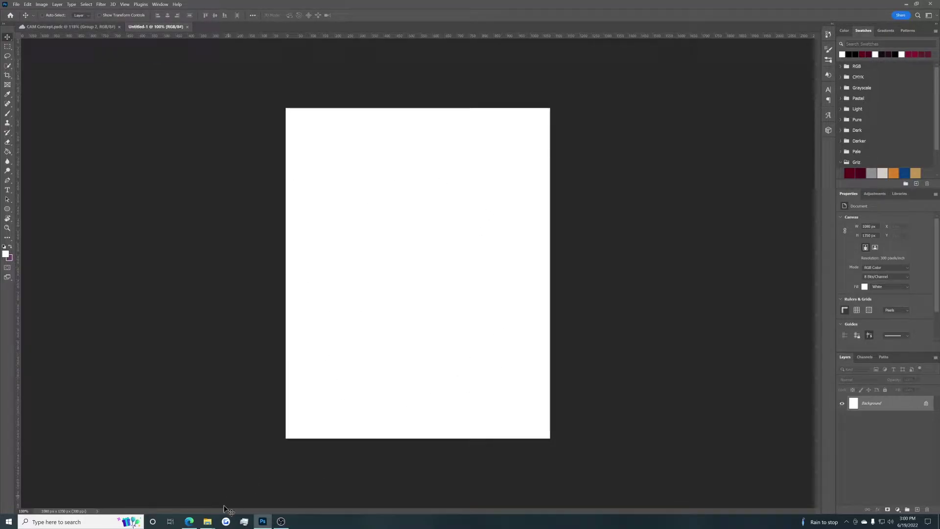
Step: Place the quarterback photo 20211002_vsEWU_3849 from the file folder into the blank document
{"action": "mouse_move", "coordinate": [208, 521]}
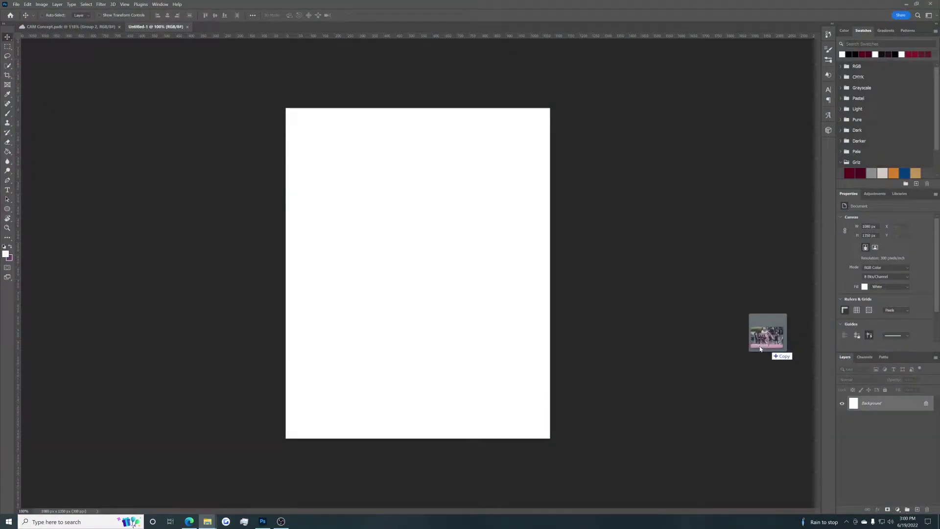
{"action": "left_click_drag", "start_coordinate": [773, 346], "coordinate": [461, 305]}
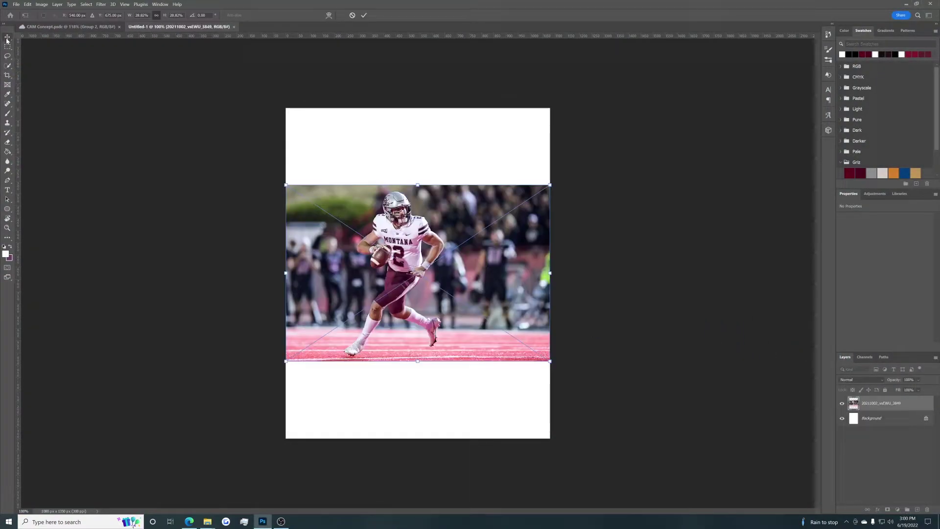
{"action": "key", "text": "Return"}
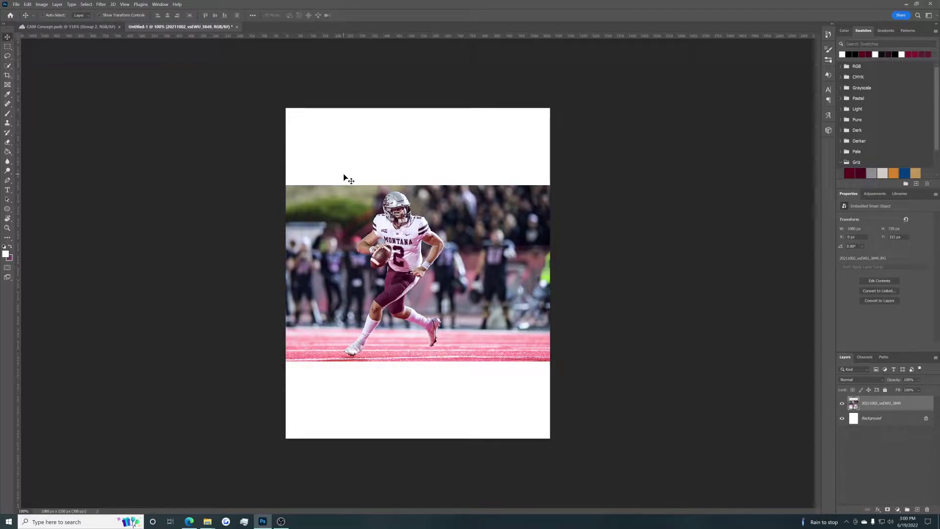
Step: Scale the placed photo to about 55% and position it so it fills the canvas with the player near the centre
{"action": "key", "text": "ctrl"}
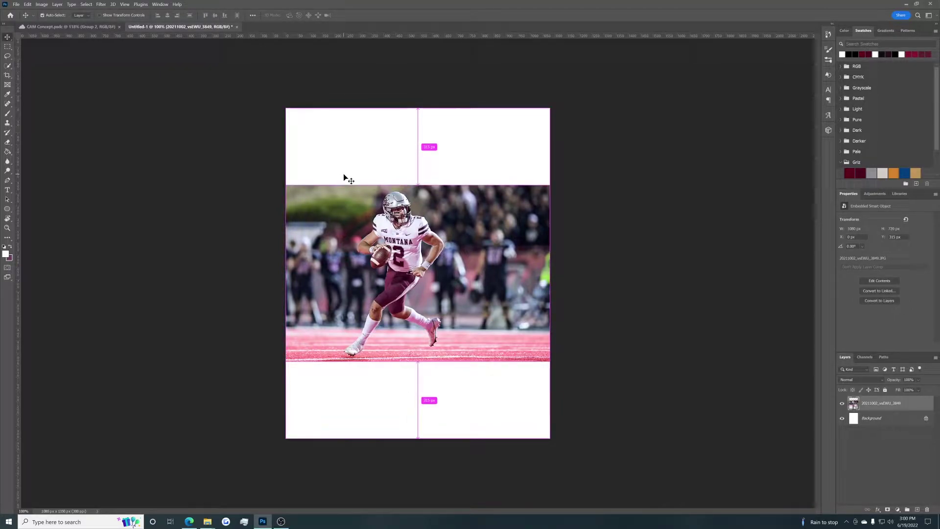
{"action": "key", "text": "ctrl+t"}
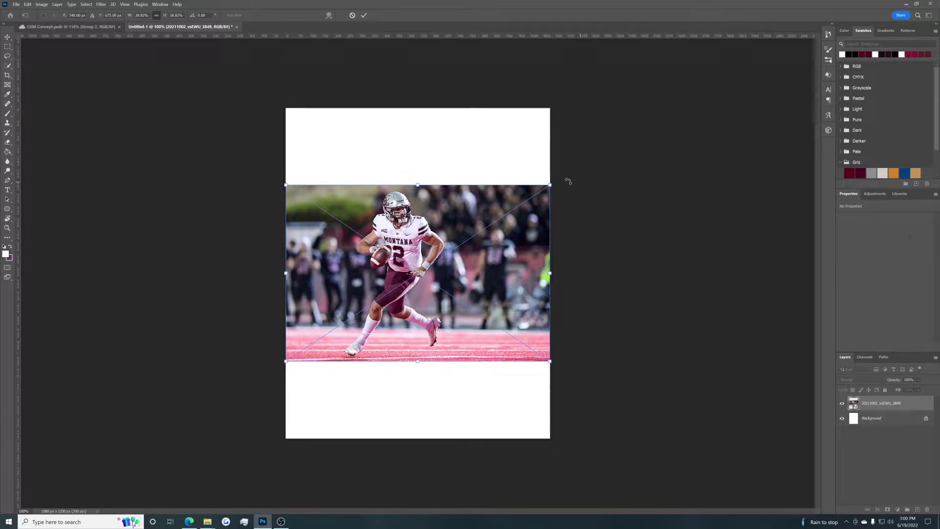
{"action": "left_click_drag", "start_coordinate": [551, 185], "coordinate": [656, 114]}
{"action": "left_click_drag", "start_coordinate": [285, 362], "coordinate": [210, 421]}
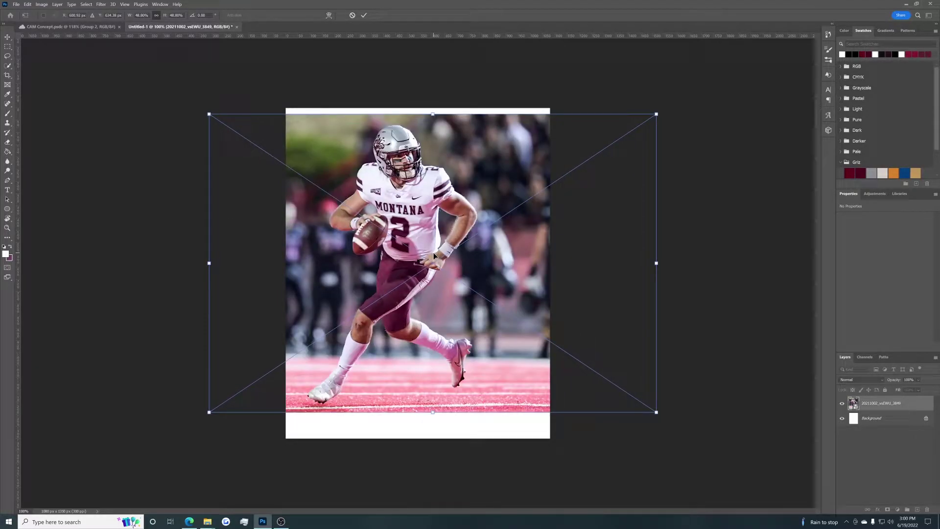
{"action": "mouse_move", "coordinate": [209, 115]}
{"action": "left_mouse_down"}
{"action": "mouse_move", "coordinate": [196, 88]}
{"action": "mouse_move", "coordinate": [203, 100]}
{"action": "left_mouse_up"}
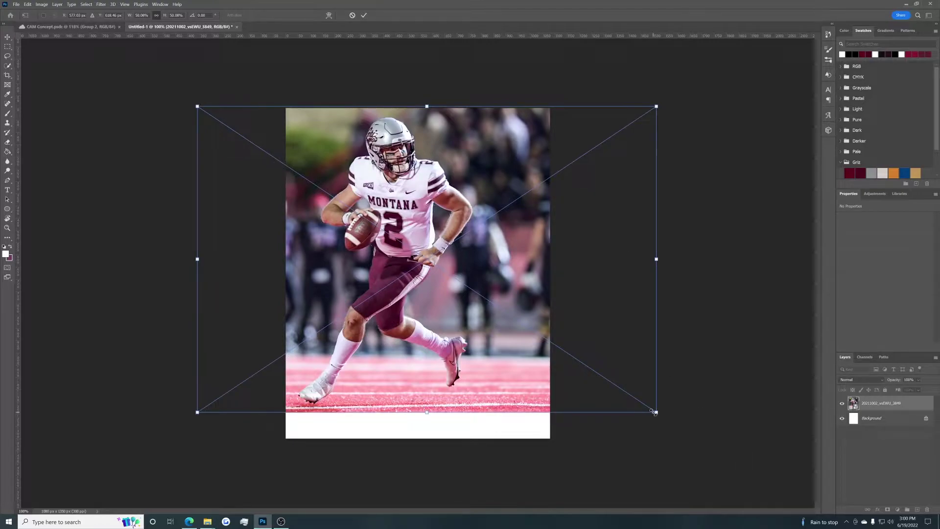
{"action": "left_click_drag", "start_coordinate": [659, 416], "coordinate": [705, 439]}
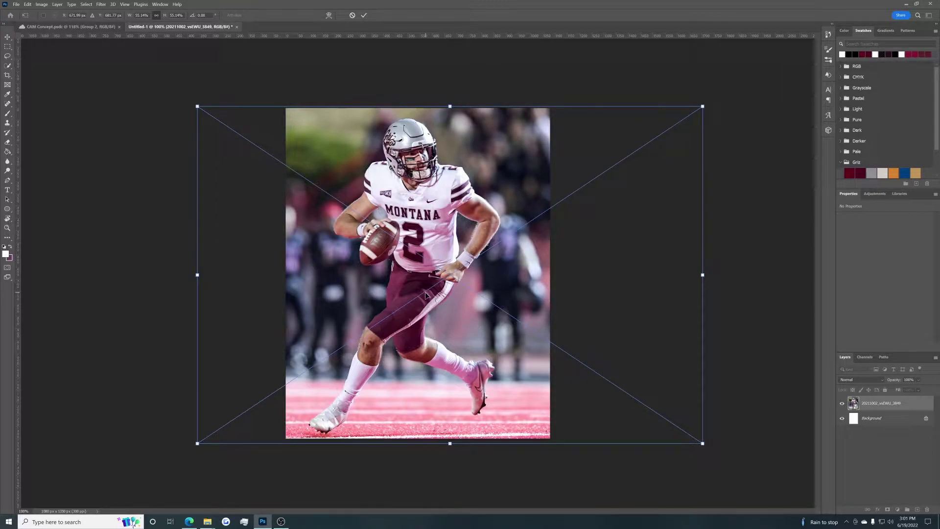
{"action": "left_click_drag", "start_coordinate": [425, 292], "coordinate": [427, 292]}
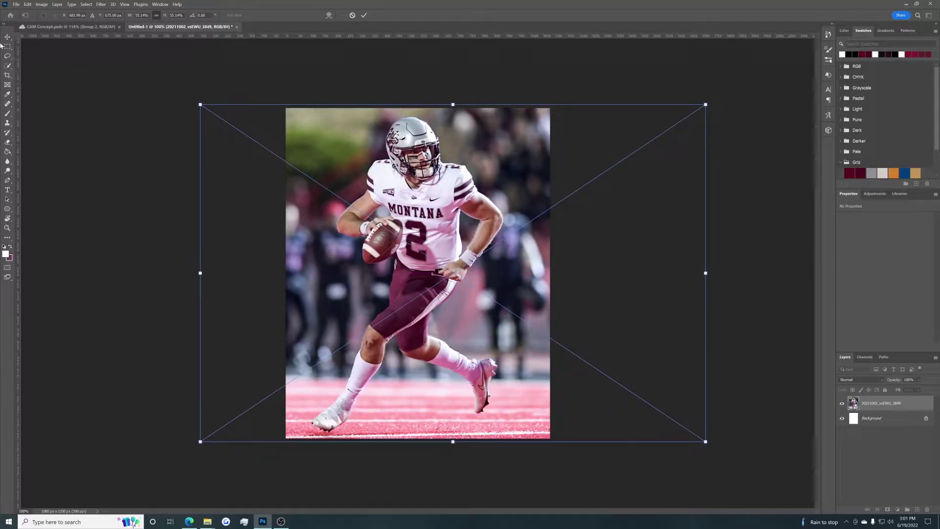
{"action": "key", "text": "Return"}
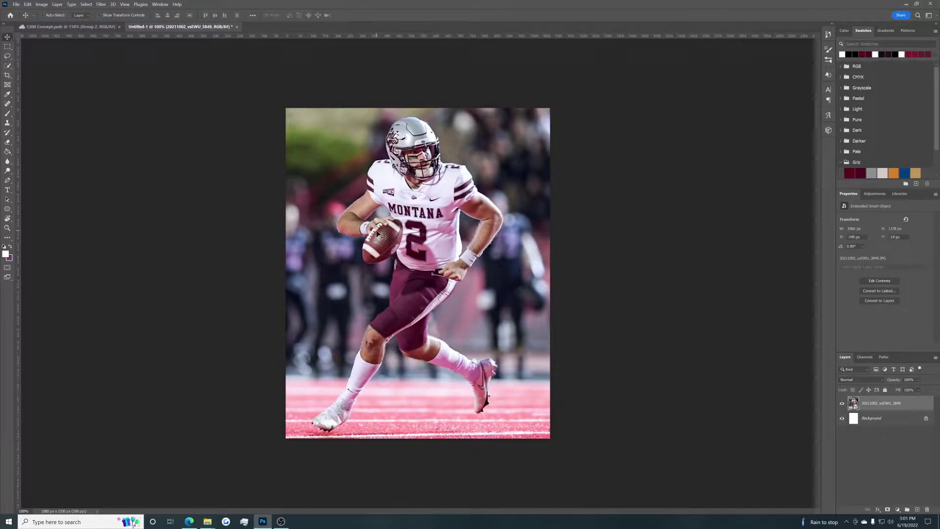
{"action": "left_click_drag", "start_coordinate": [381, 237], "coordinate": [381, 234]}
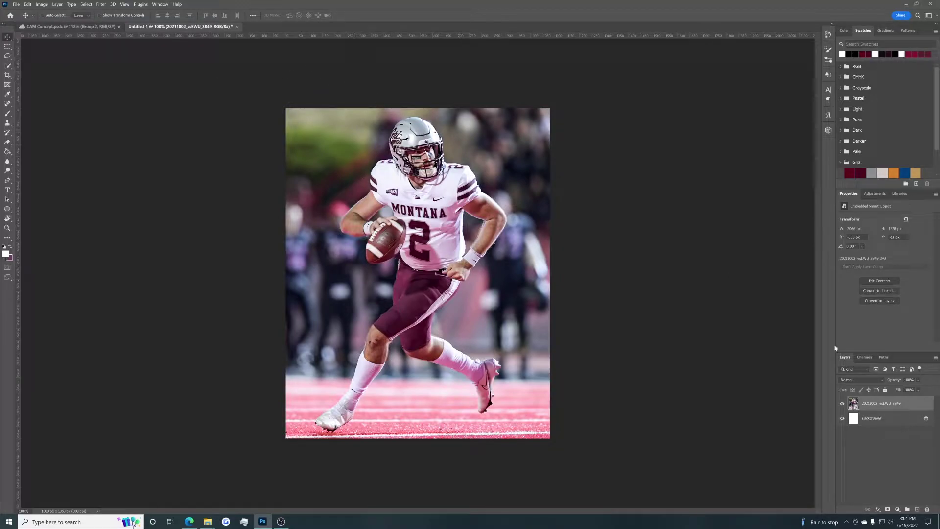
Step: Unlock the Background layer and place guides about 30 px inside all four canvas edges
{"action": "left_click", "coordinate": [926, 418]}
{"action": "left_click", "coordinate": [895, 407]}
{"action": "left_click_drag", "start_coordinate": [298, 39], "coordinate": [295, 116]}
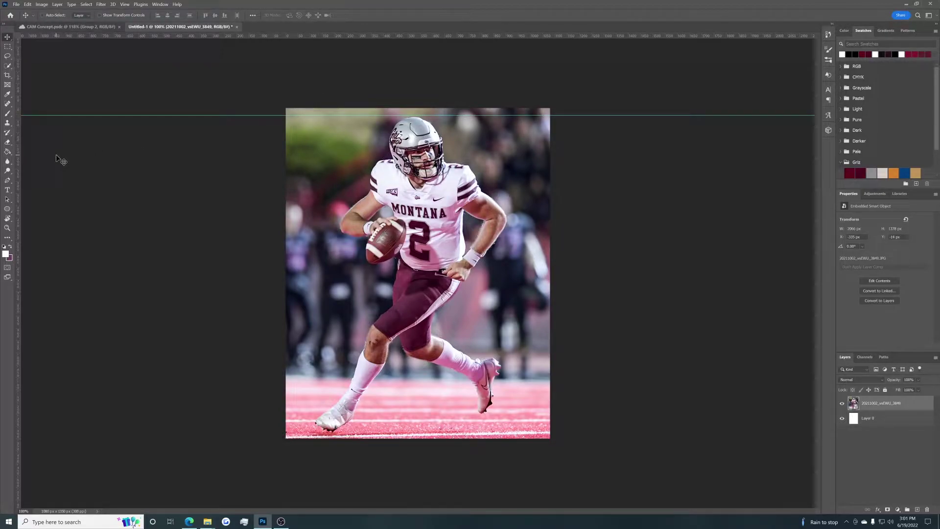
{"action": "left_click_drag", "start_coordinate": [18, 203], "coordinate": [293, 219]}
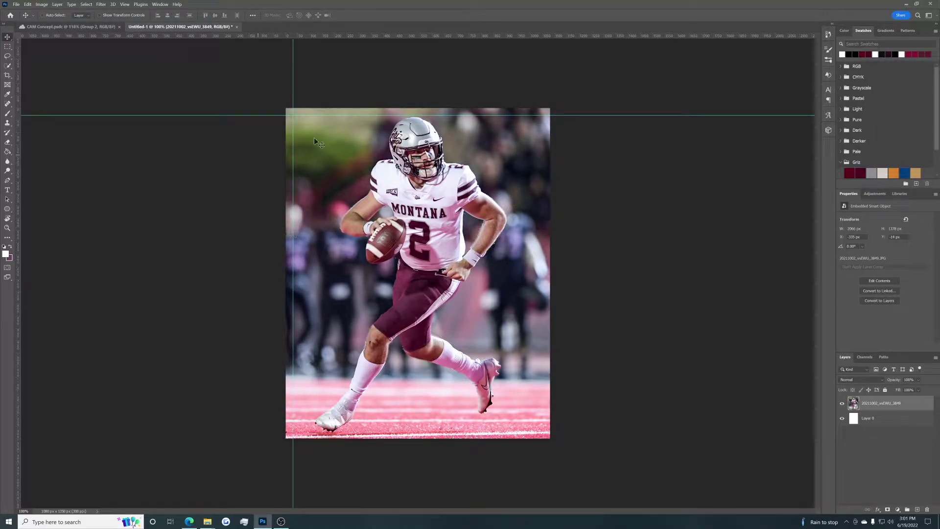
{"action": "left_click_drag", "start_coordinate": [407, 37], "coordinate": [390, 431]}
{"action": "left_click_drag", "start_coordinate": [16, 305], "coordinate": [543, 316]}
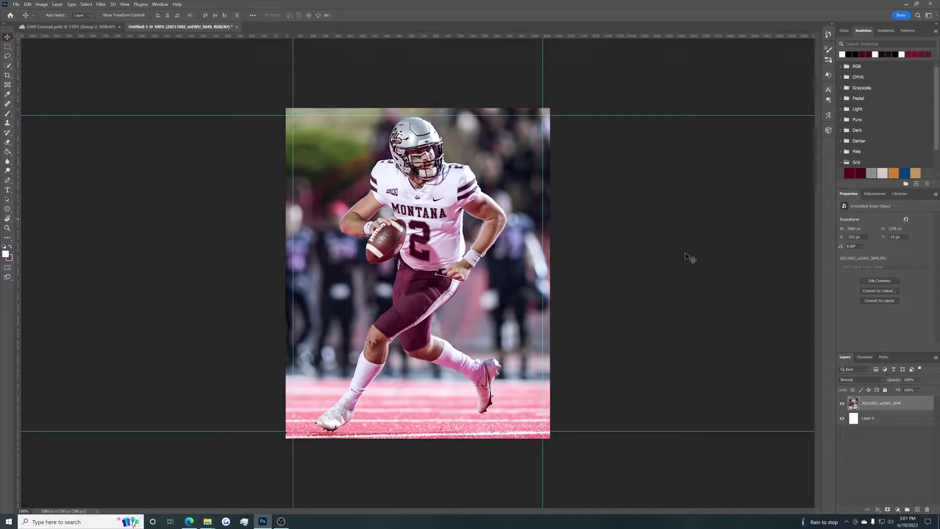
Step: Rasterize the player photo layer and fill the 30 px strip above the upper guide with white
{"action": "key", "text": "m"}
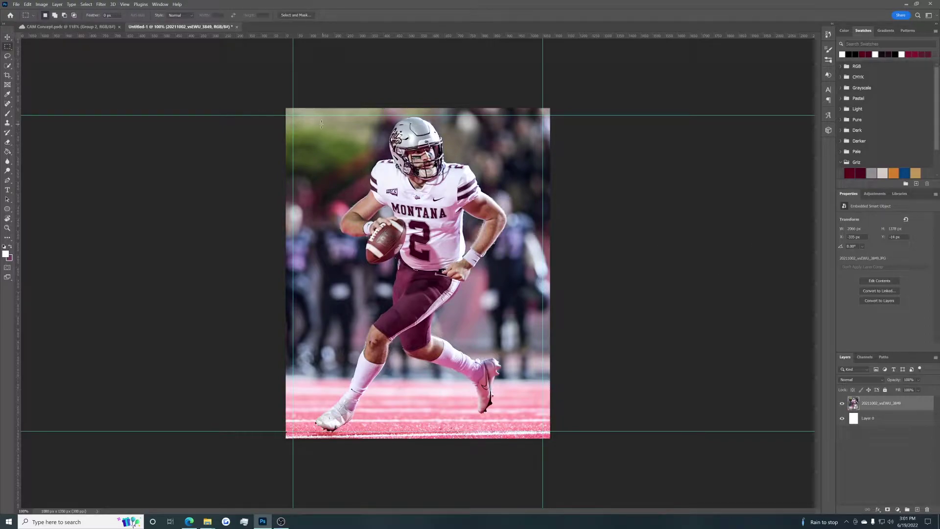
{"action": "left_click_drag", "start_coordinate": [286, 108], "coordinate": [573, 115]}
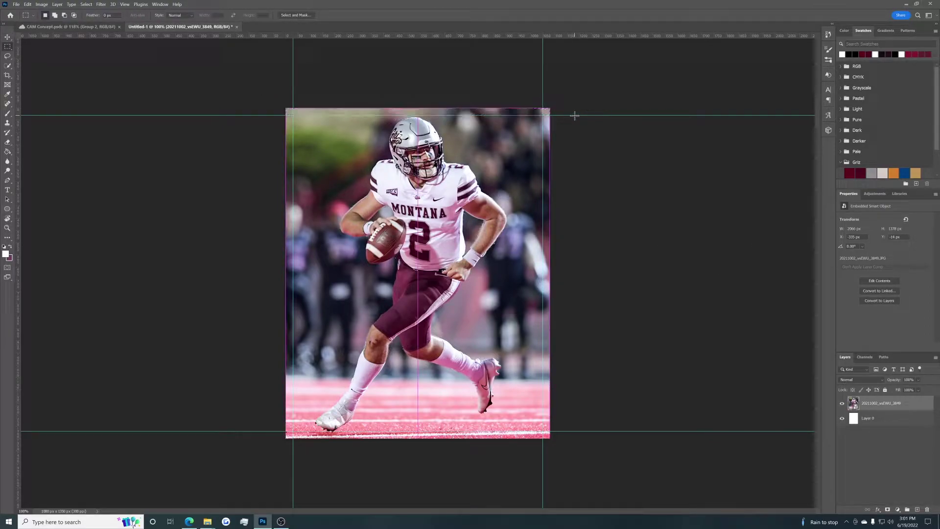
{"action": "key", "text": "Delete"}
{"action": "left_click", "coordinate": [485, 194]}
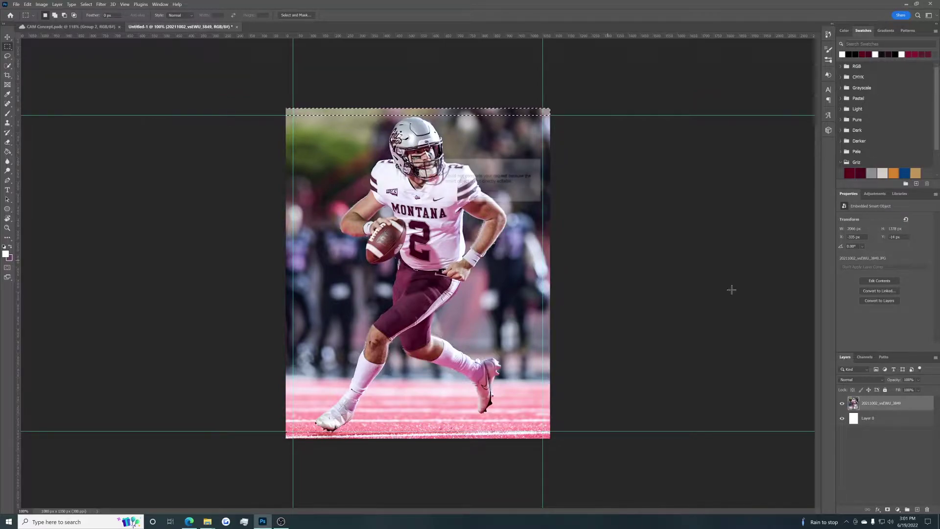
{"action": "right_click", "coordinate": [864, 403]}
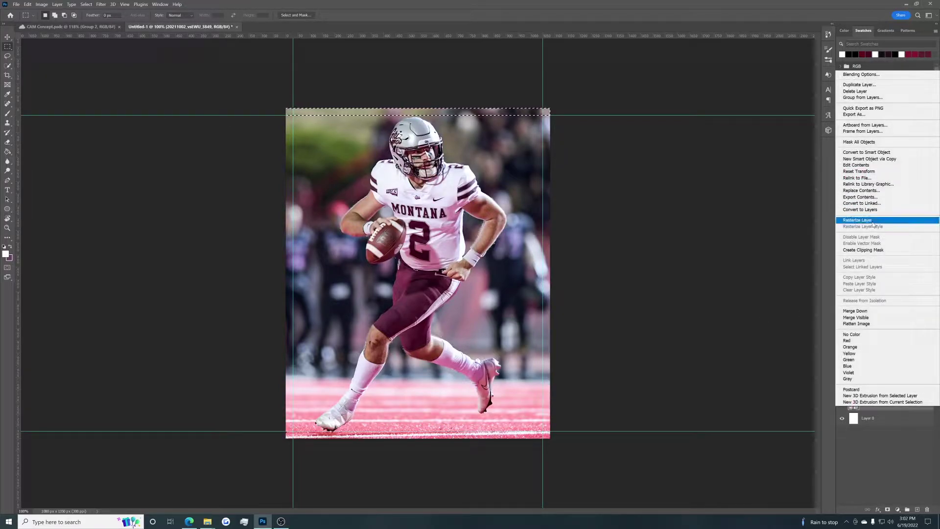
{"action": "left_click", "coordinate": [857, 220]}
{"action": "key", "text": "alt+BackSpace"}
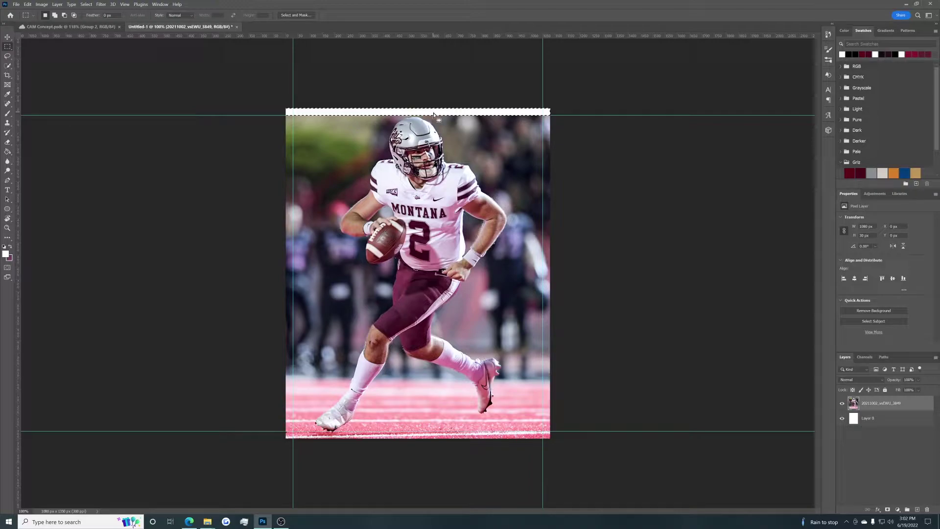
Step: Fill the strips outside the right, lower and left guides with white to complete the border around the photo
{"action": "left_click_drag", "start_coordinate": [562, 86], "coordinate": [248, 431]}
{"action": "key", "text": "alt+BackSpace"}
{"action": "key", "text": "alt+BackSpace"}
{"action": "left_click_drag", "start_coordinate": [200, 86], "coordinate": [290, 439]}
{"action": "key", "text": "alt+BackSpace"}
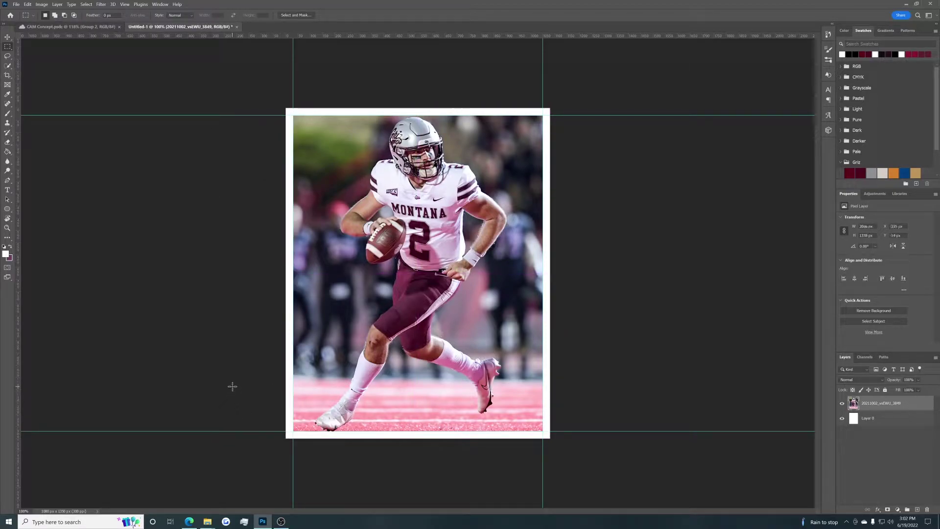
Step: Remove the guides from the canvas around the bordered player photo
{"action": "left_click", "coordinate": [7, 37]}
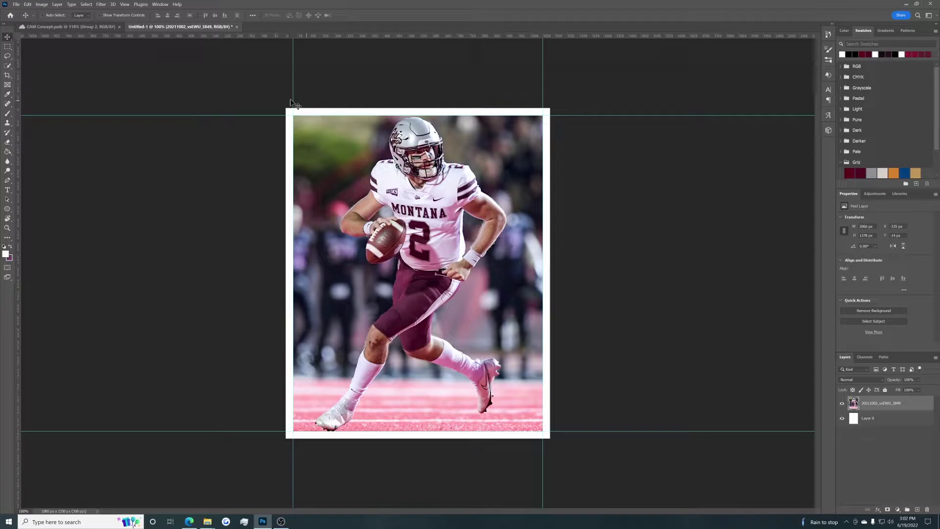
{"action": "left_click_drag", "start_coordinate": [2, 100], "coordinate": [3, 101]}
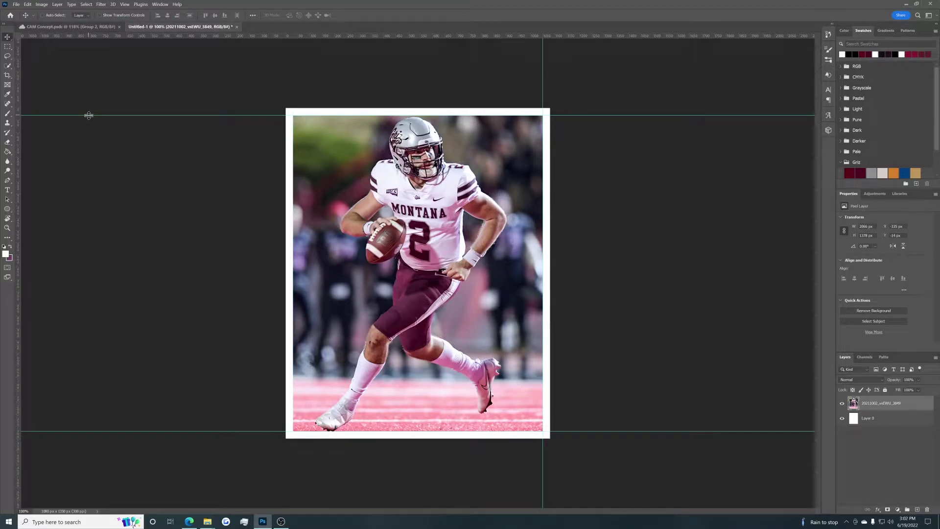
{"action": "left_click_drag", "start_coordinate": [89, 115], "coordinate": [142, 32]}
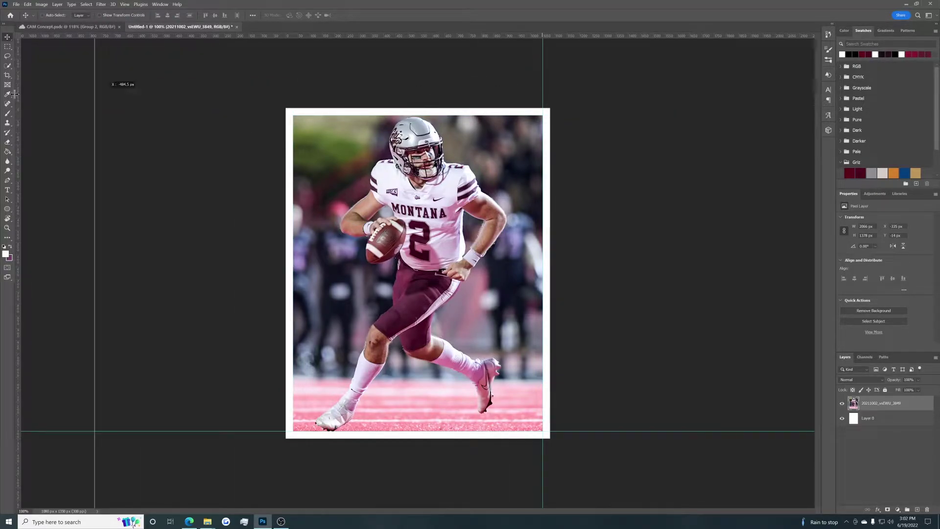
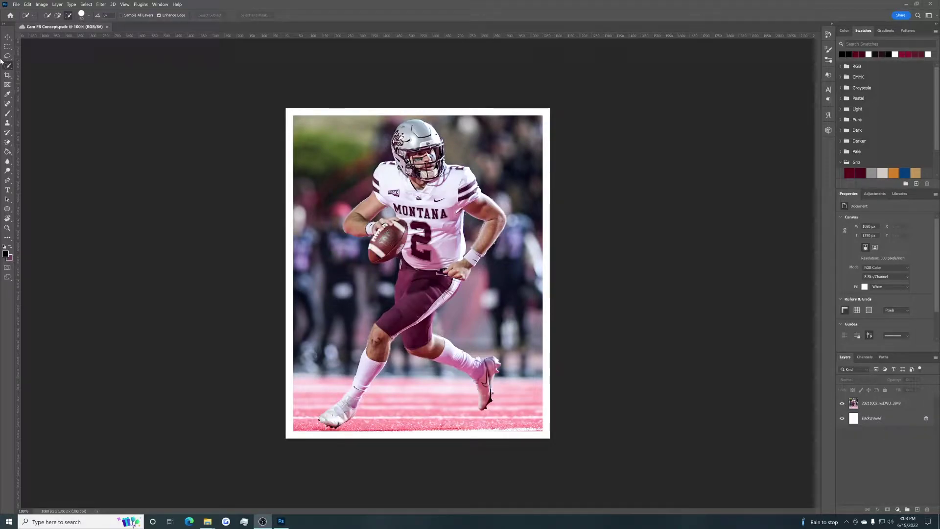
Step: Select the quarterback on the player photo layer with the Quick Selection tool
{"action": "left_click", "coordinate": [7, 38]}
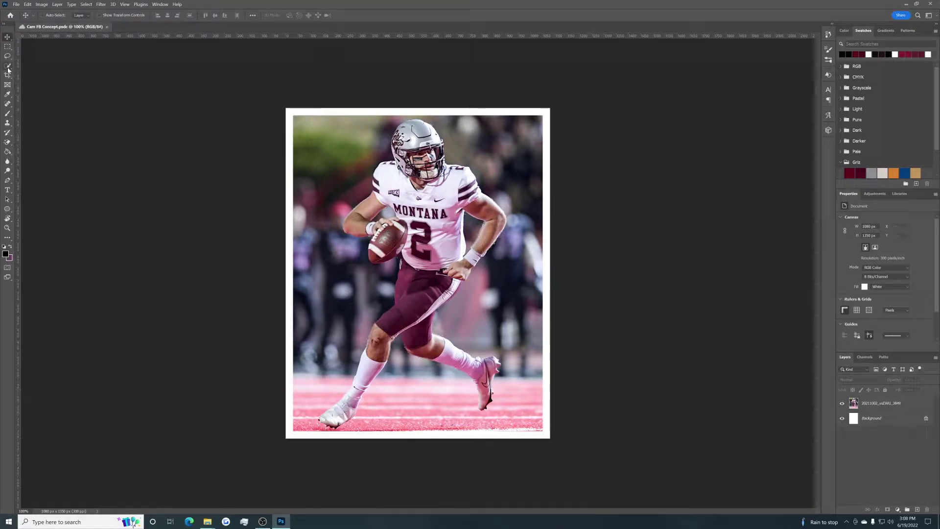
{"action": "key", "text": "w"}
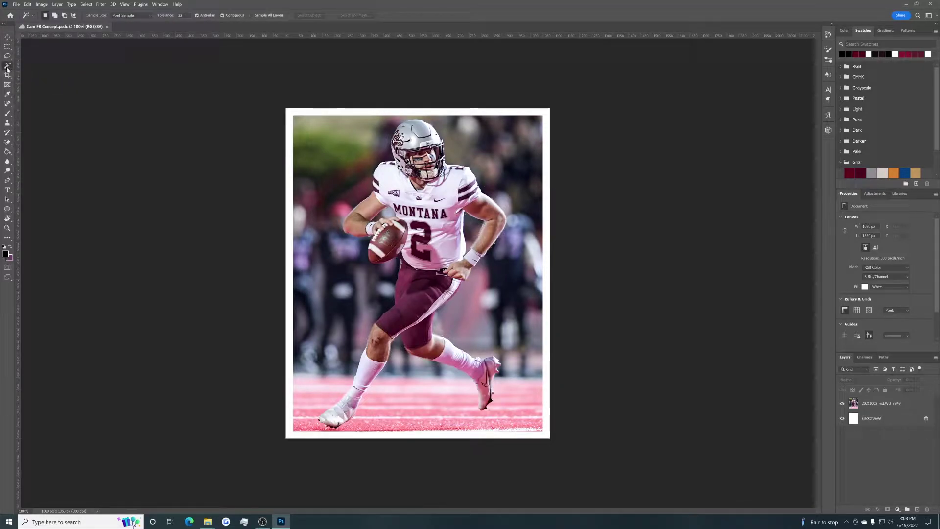
{"action": "right_click", "coordinate": [9, 67]}
{"action": "left_click", "coordinate": [29, 72]}
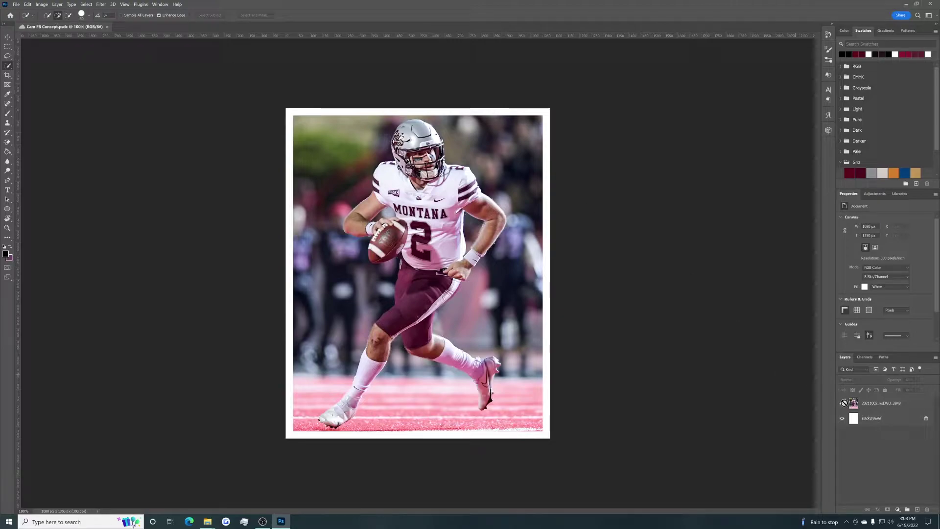
{"action": "left_click", "coordinate": [886, 406]}
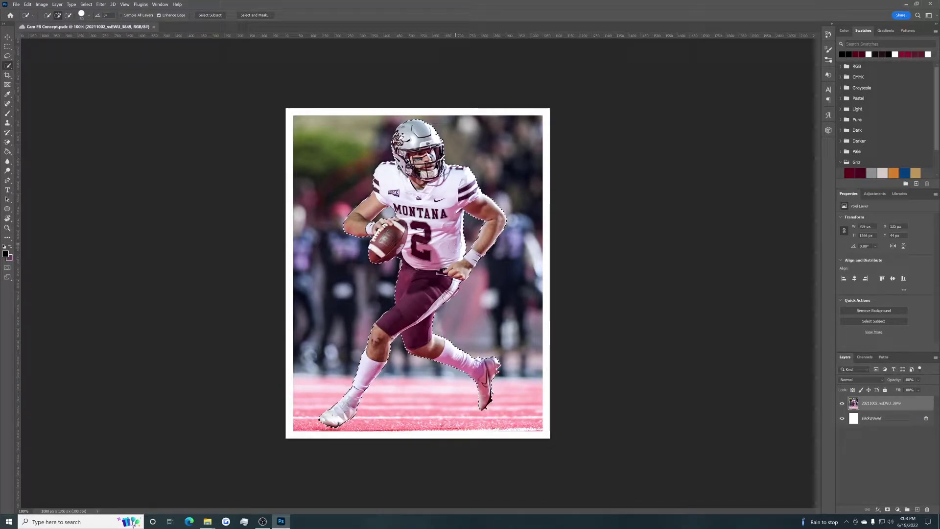
Step: Examine the selection outline around the player's helmet, arms, football and legs at several magnifications
{"action": "scroll", "coordinate": [418, 273], "scroll_direction": "up", "scroll_amount": 2}
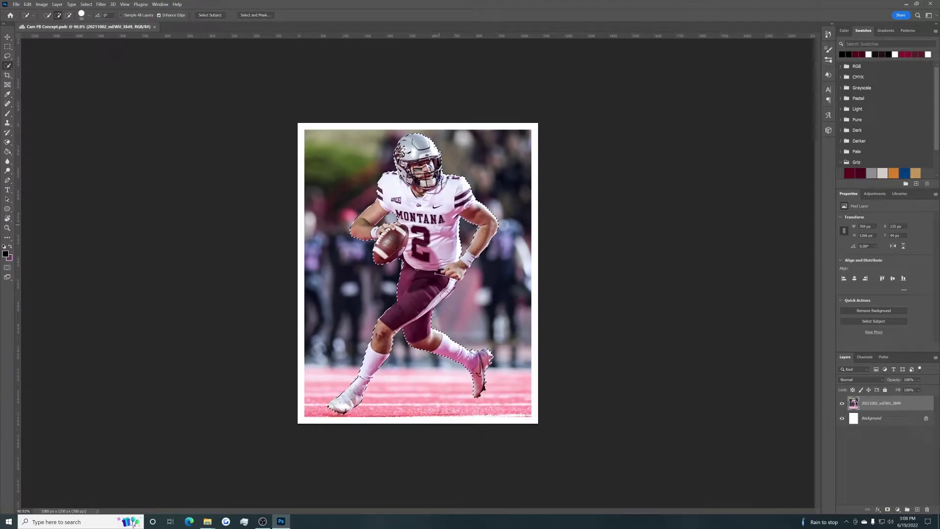
{"action": "scroll", "coordinate": [418, 274], "scroll_direction": "down", "scroll_amount": 2}
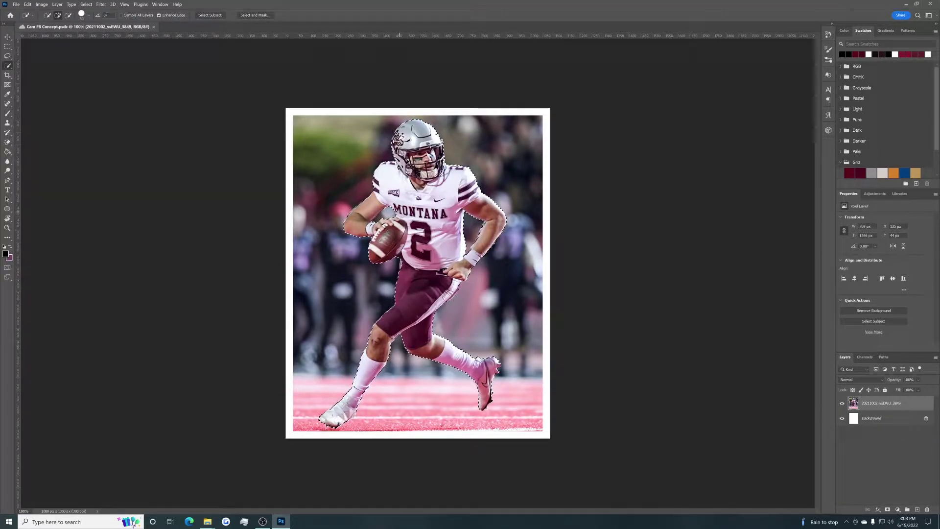
{"action": "scroll", "coordinate": [418, 272], "scroll_direction": "up", "scroll_amount": 3}
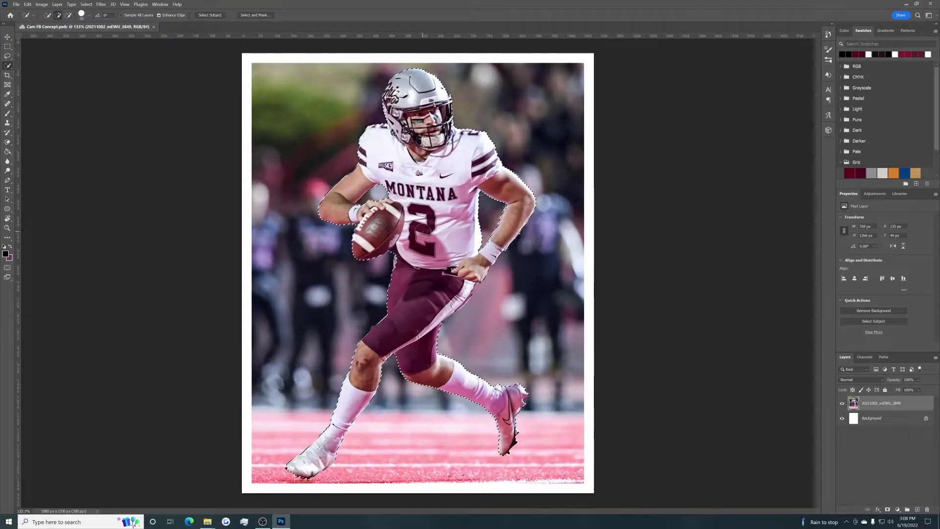
{"action": "scroll", "coordinate": [411, 103], "scroll_direction": "up", "scroll_amount": 3}
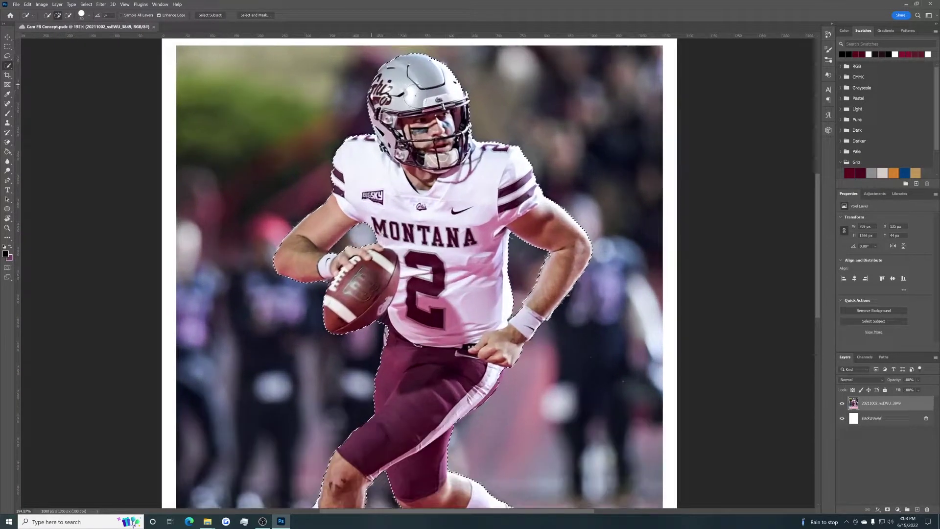
{"action": "scroll", "coordinate": [387, 101], "scroll_direction": "down", "scroll_amount": 1}
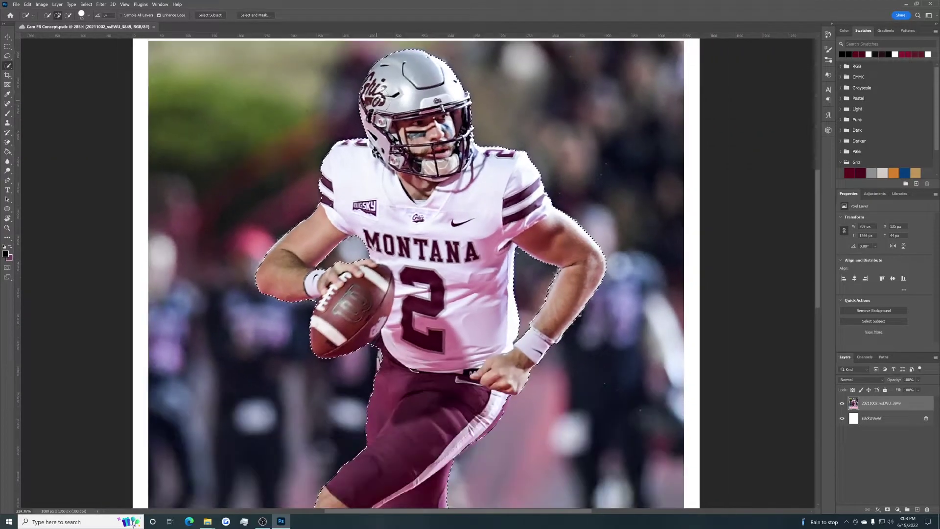
{"action": "scroll", "coordinate": [406, 111], "scroll_direction": "down", "scroll_amount": 2}
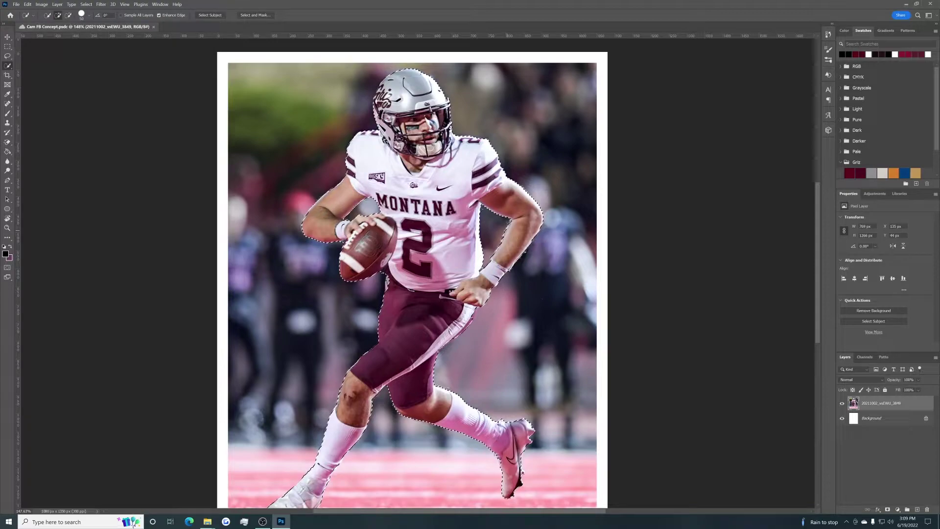
{"action": "scroll", "coordinate": [446, 167], "scroll_direction": "down", "scroll_amount": 2}
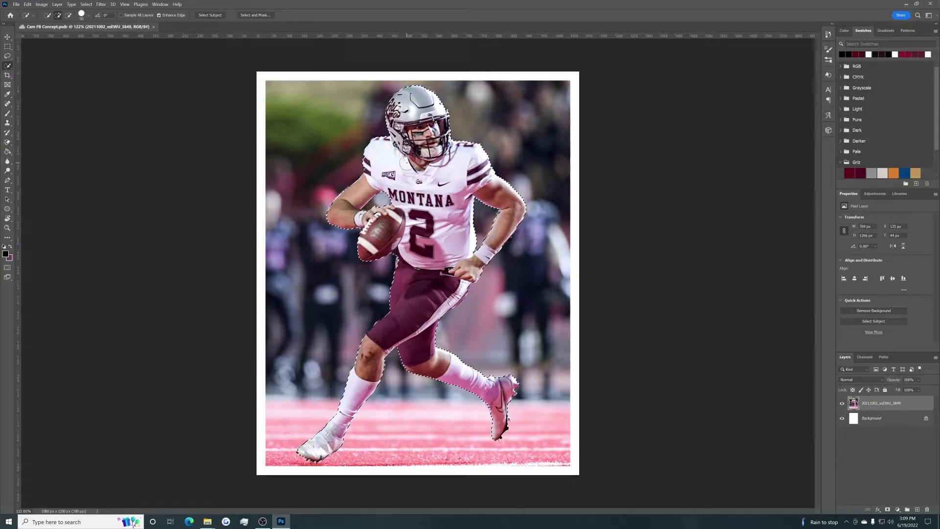
{"action": "scroll", "coordinate": [406, 163], "scroll_direction": "up", "scroll_amount": 2}
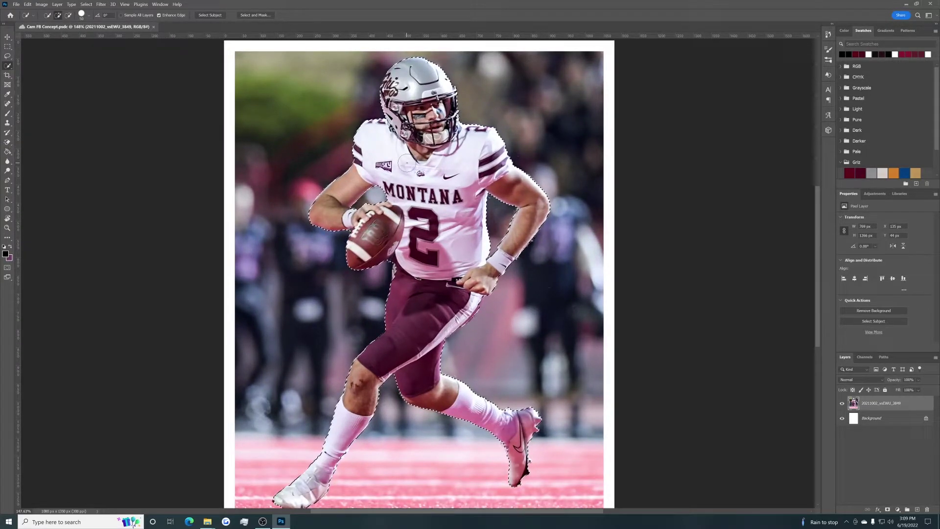
{"action": "scroll", "coordinate": [401, 151], "scroll_direction": "up", "scroll_amount": 3}
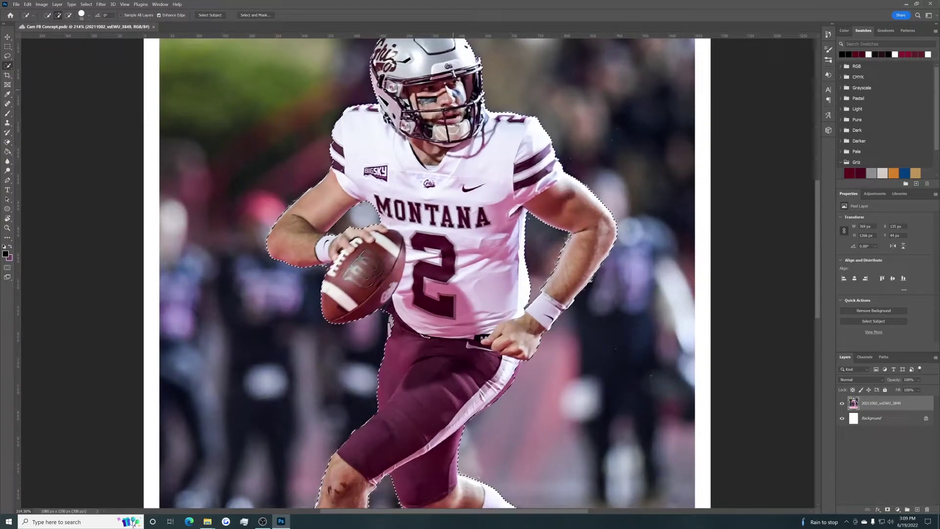
Step: Shrink the Quick Selection brush to a small size for fine work around the player's upper body
{"action": "key", "text": "bracketleft"}
{"action": "key", "text": "bracketleft"}
{"action": "key", "text": "bracketleft"}
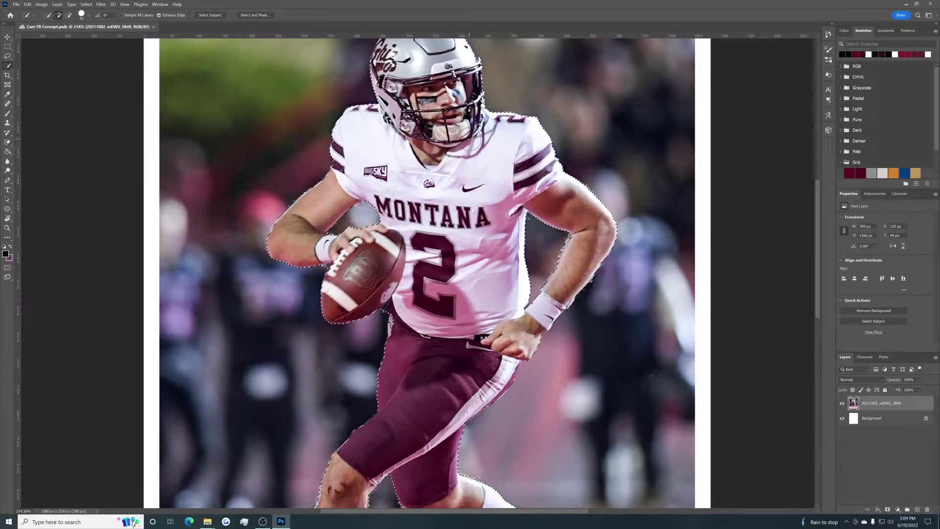
{"action": "key", "text": "bracketleft"}
{"action": "key", "text": "bracketleft"}
{"action": "key", "text": "bracketleft"}
{"action": "key", "text": "bracketleft"}
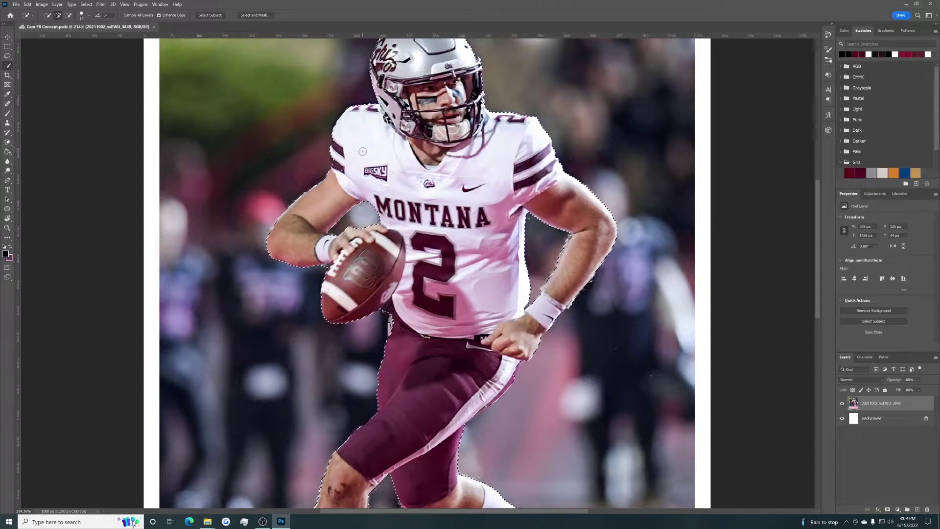
{"action": "left_click_drag", "start_coordinate": [400, 139], "coordinate": [422, 232]}
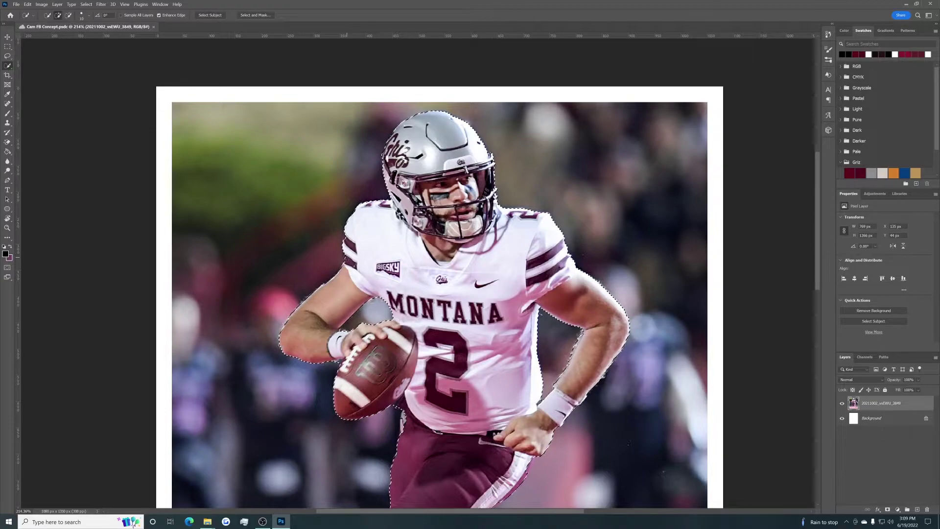
Step: Try extending the selection into the background beside the player's shoulder and subtract that area again
{"action": "left_click", "coordinate": [346, 249]}
{"action": "left_click", "coordinate": [61, 17]}
{"action": "mouse_move", "coordinate": [371, 201]}
{"action": "left_mouse_down"}
{"action": "mouse_move", "coordinate": [346, 185]}
{"action": "mouse_move", "coordinate": [187, 206]}
{"action": "mouse_move", "coordinate": [182, 147]}
{"action": "mouse_move", "coordinate": [221, 105]}
{"action": "mouse_move", "coordinate": [169, 93]}
{"action": "left_mouse_up"}
{"action": "left_click_drag", "start_coordinate": [177, 126], "coordinate": [309, 194]}
{"action": "left_click", "coordinate": [69, 15]}
{"action": "key", "text": "shift"}
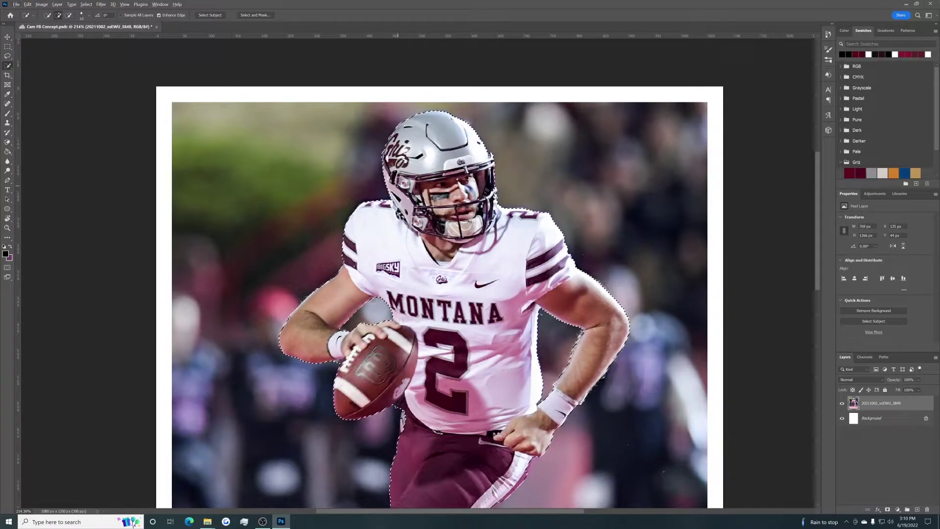
Step: Check the selection edge along the player's arms, jersey, football, legs and cleats for stray or missing areas
{"action": "left_click_drag", "start_coordinate": [432, 211], "coordinate": [422, 181]}
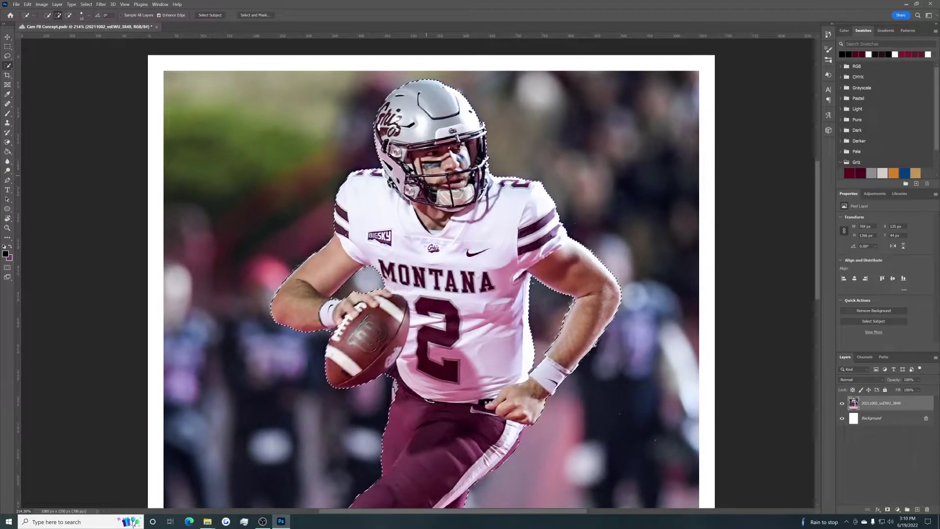
{"action": "left_click_drag", "start_coordinate": [431, 232], "coordinate": [408, 179]}
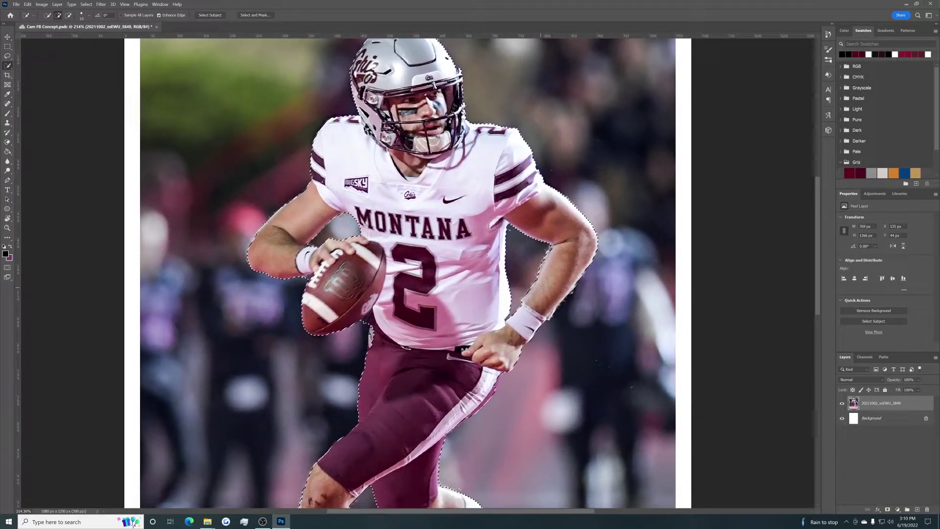
{"action": "left_click_drag", "start_coordinate": [520, 334], "coordinate": [566, 273]}
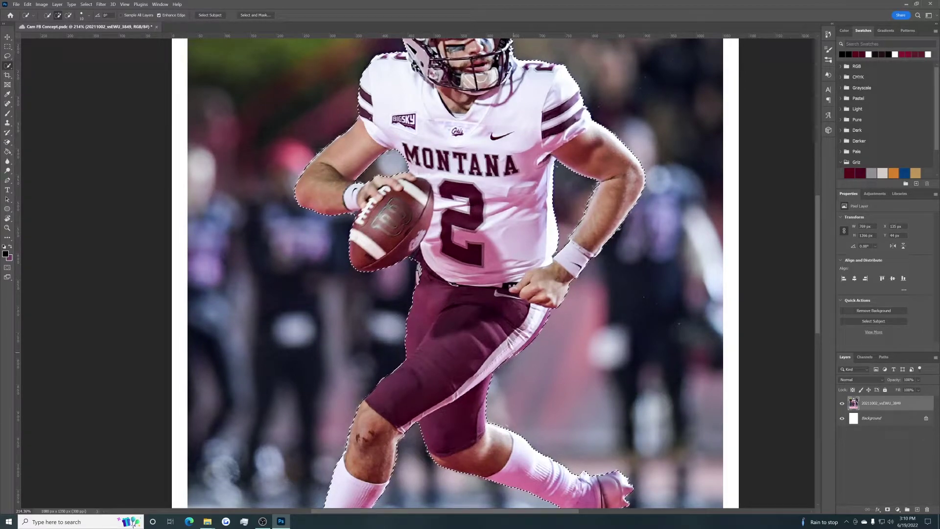
{"action": "left_click_drag", "start_coordinate": [483, 327], "coordinate": [562, 311]}
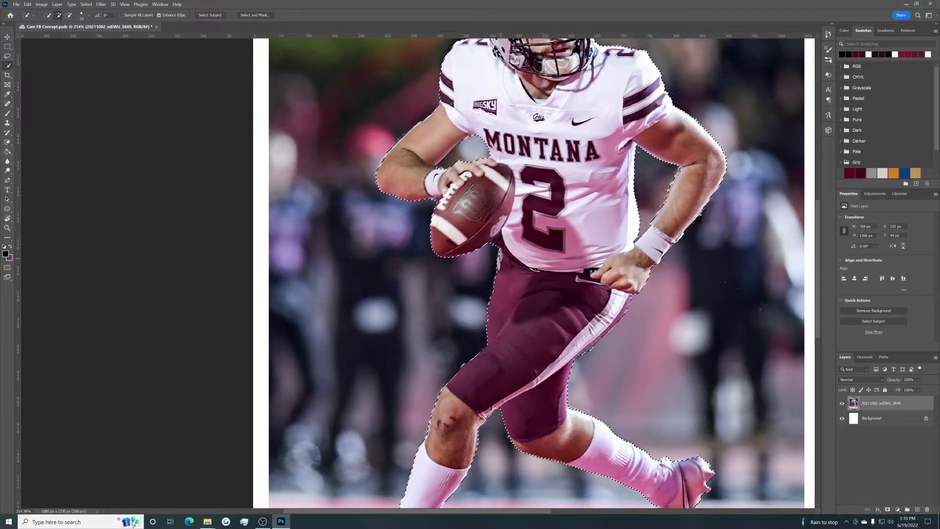
{"action": "left_click_drag", "start_coordinate": [494, 234], "coordinate": [545, 286]}
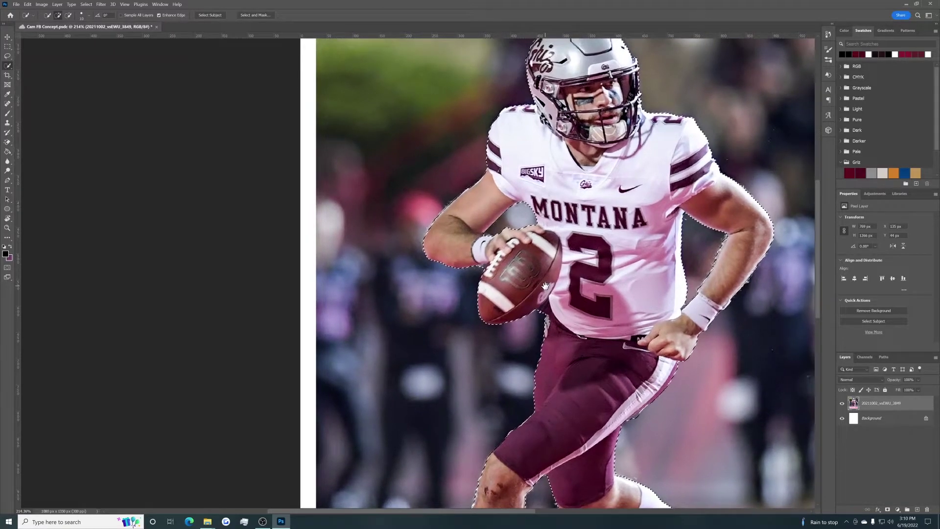
{"action": "scroll", "coordinate": [545, 285], "scroll_direction": "down", "scroll_amount": 5}
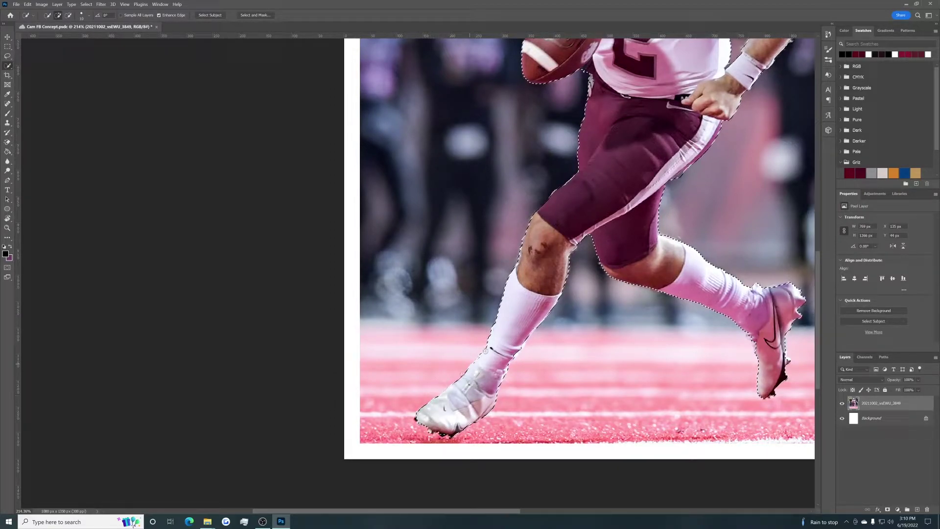
{"action": "scroll", "coordinate": [524, 306], "scroll_direction": "up", "scroll_amount": 5}
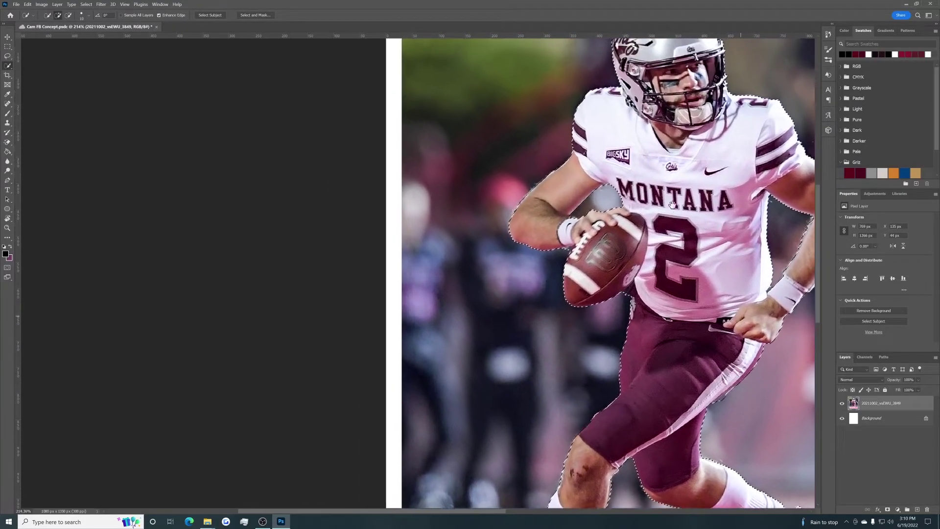
{"action": "left_click_drag", "start_coordinate": [672, 204], "coordinate": [657, 312]}
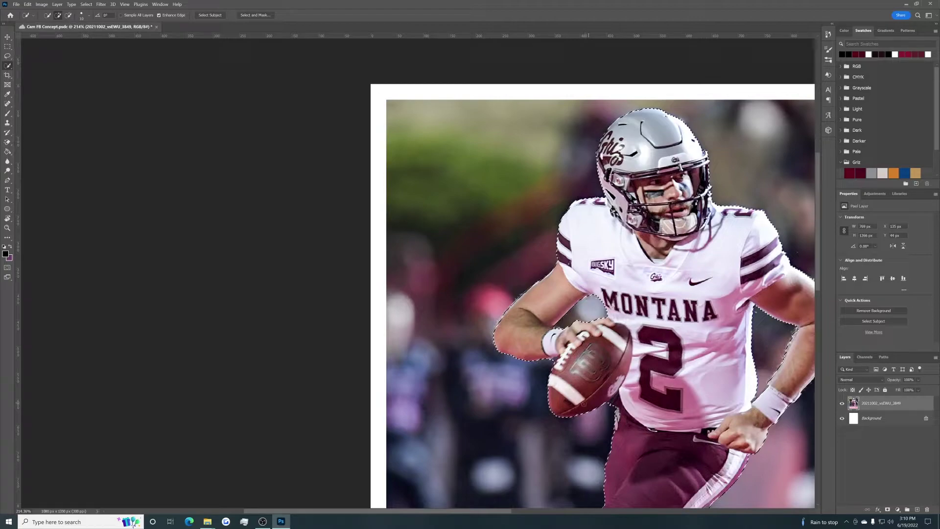
{"action": "left_click_drag", "start_coordinate": [608, 360], "coordinate": [537, 331]}
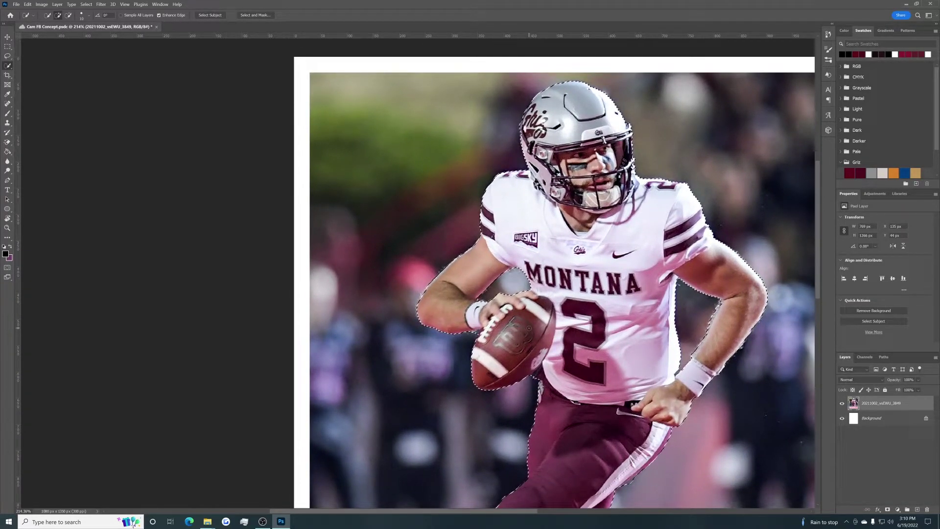
{"action": "key", "text": "ctrl+0"}
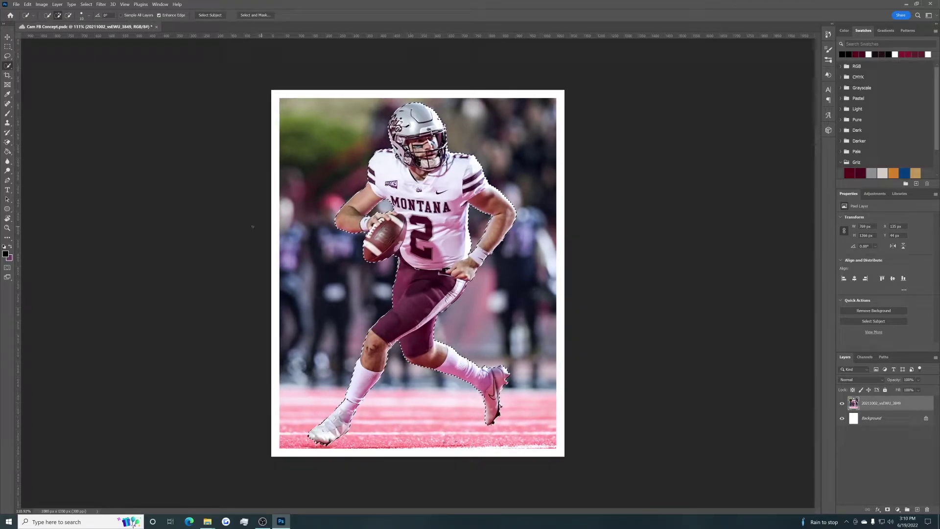
Step: Copy the selected player to a new layer and hide the original photo layer to inspect the cutout's edges
{"action": "left_click", "coordinate": [6, 37]}
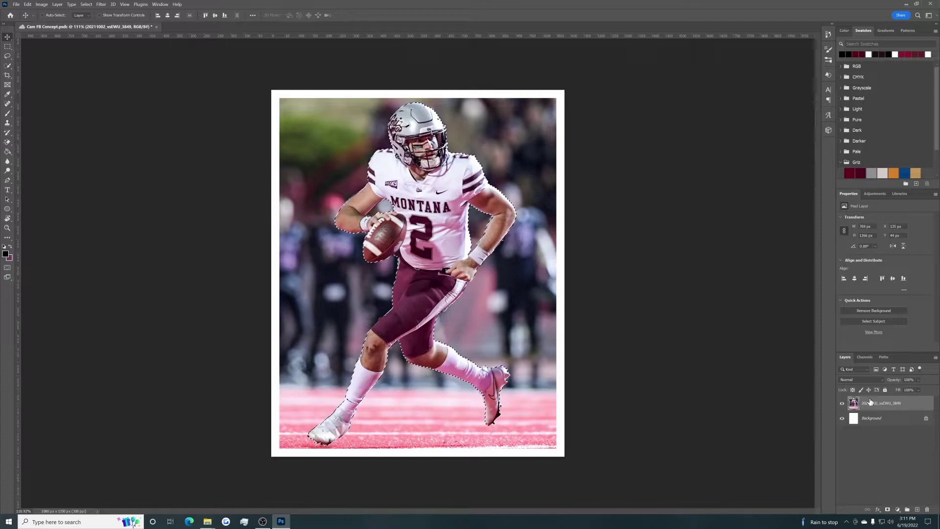
{"action": "key", "text": "ctrl+j"}
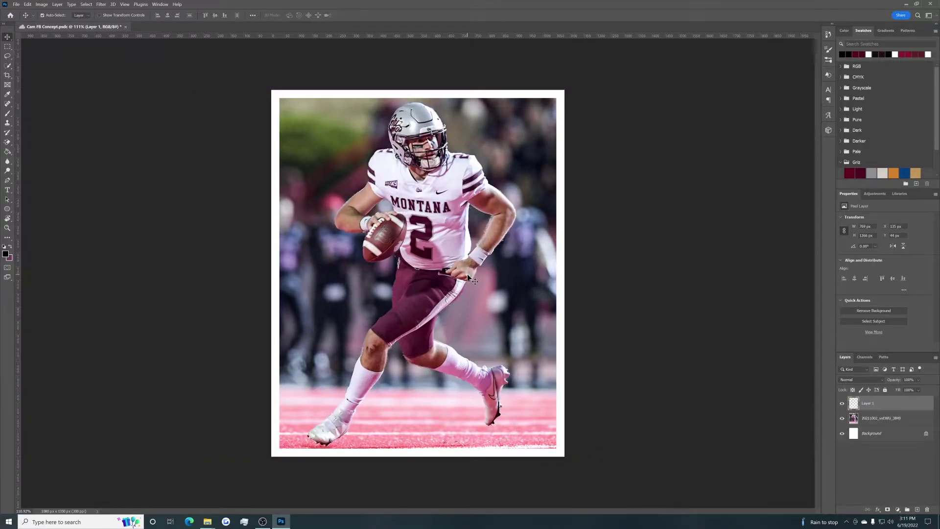
{"action": "left_click", "coordinate": [843, 418]}
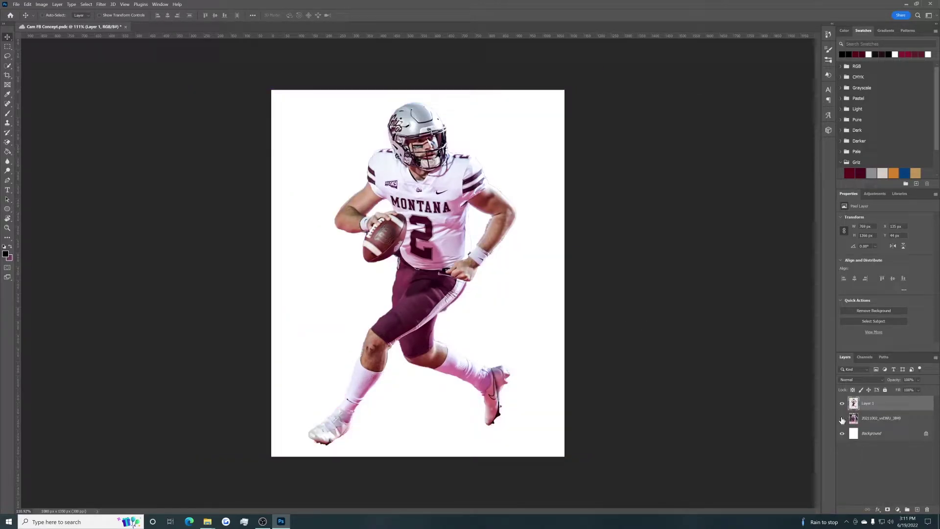
{"action": "scroll", "coordinate": [445, 221], "scroll_direction": "up", "scroll_amount": 5}
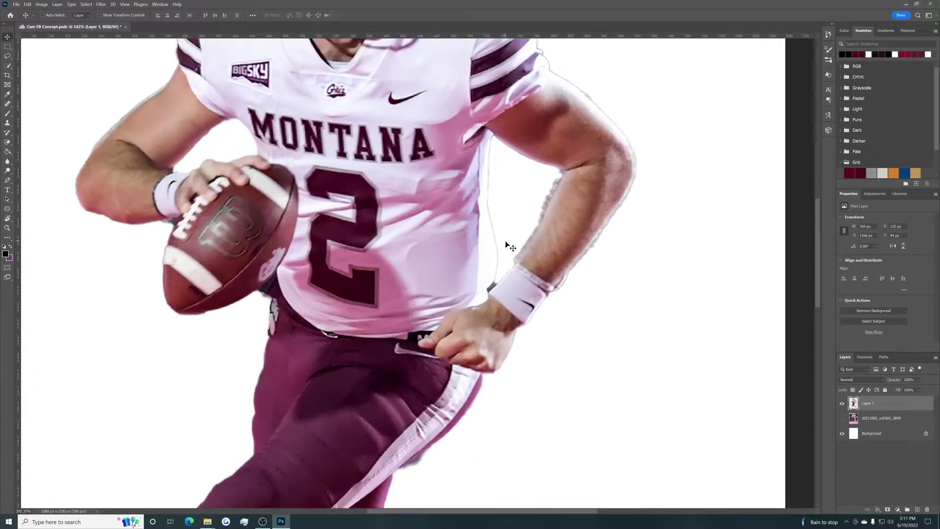
Step: Compare the player cutout with the original photo by toggling both layers' visibility and examine the cutout's edges
{"action": "scroll", "coordinate": [510, 246], "scroll_direction": "down", "scroll_amount": 2}
{"action": "left_click", "coordinate": [842, 419]}
{"action": "left_click", "coordinate": [842, 403]}
{"action": "left_click", "coordinate": [842, 403]}
{"action": "left_click", "coordinate": [842, 418]}
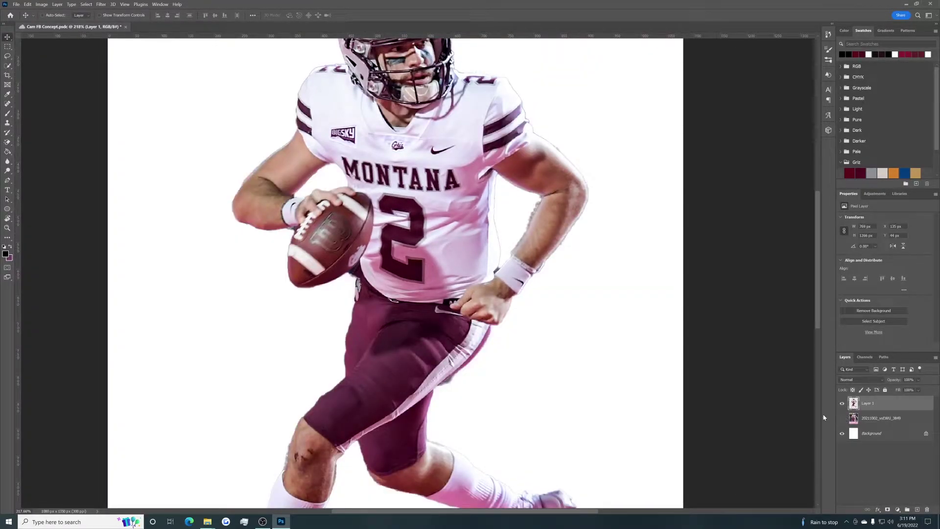
{"action": "scroll", "coordinate": [490, 220], "scroll_direction": "down", "scroll_amount": 3}
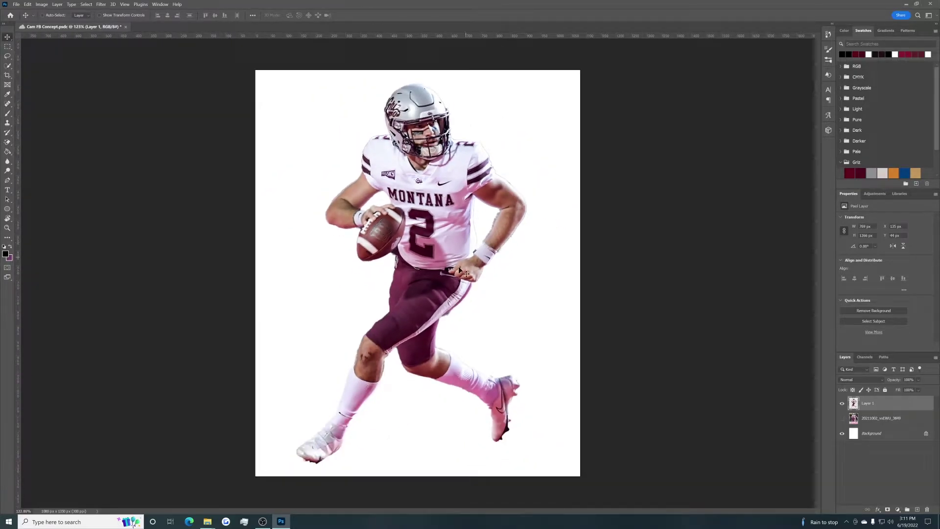
{"action": "scroll", "coordinate": [344, 310], "scroll_direction": "up", "scroll_amount": 3}
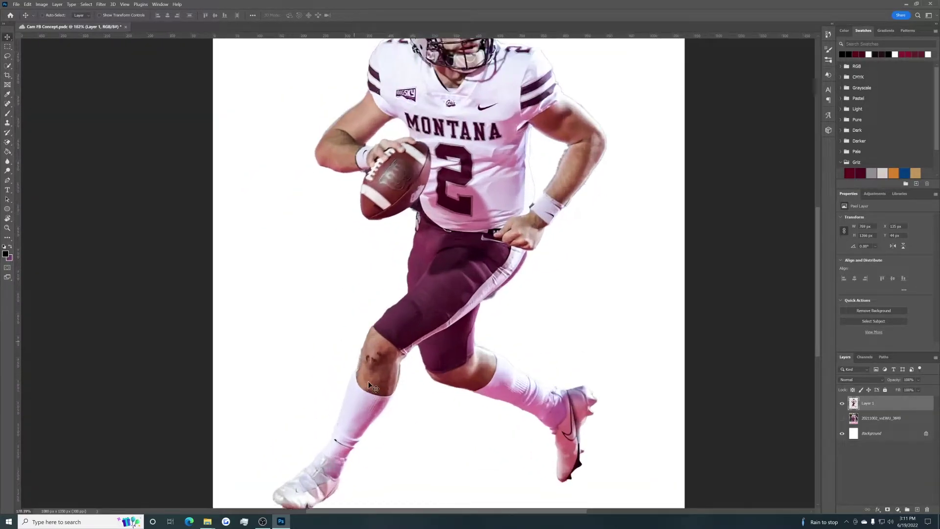
Step: Erase the leftover background fringe along the player's front knee, lower leg and the area between the legs with the Eraser
{"action": "key", "text": "e"}
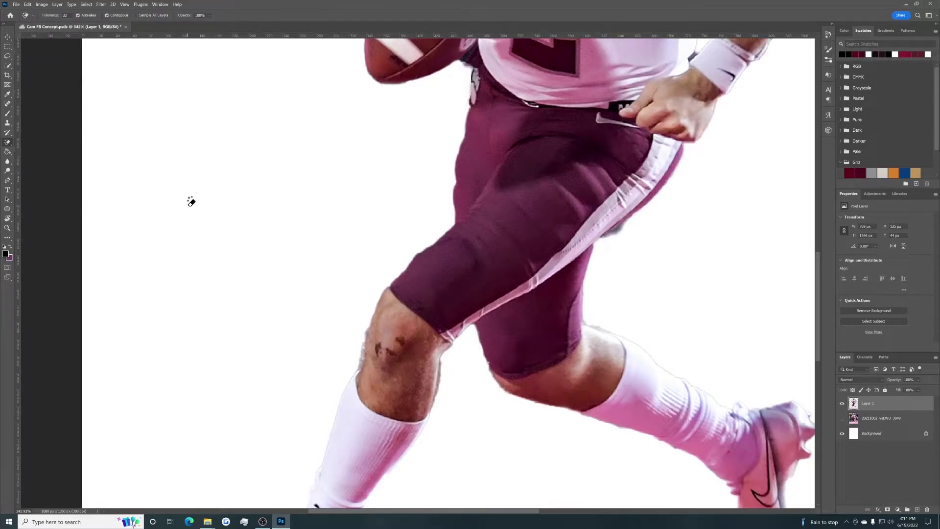
{"action": "left_click", "coordinate": [39, 143]}
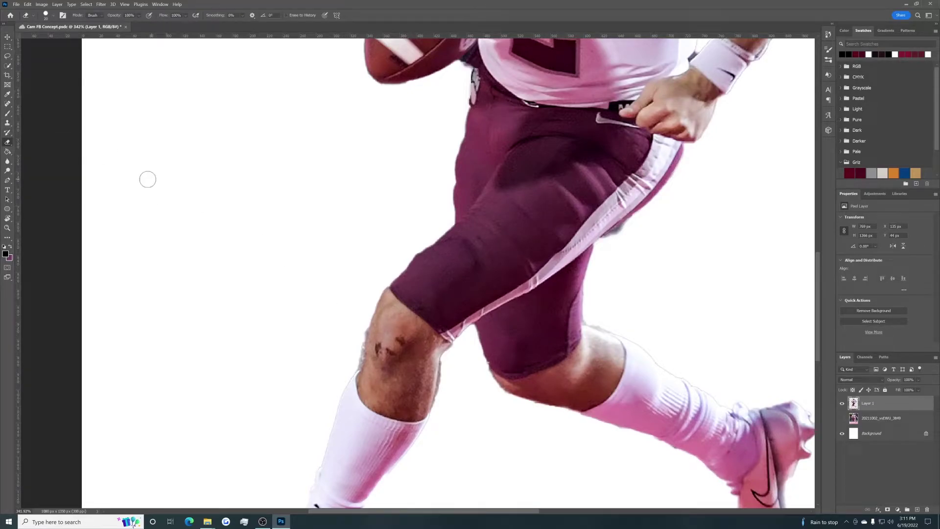
{"action": "left_click_drag", "start_coordinate": [330, 282], "coordinate": [363, 170]}
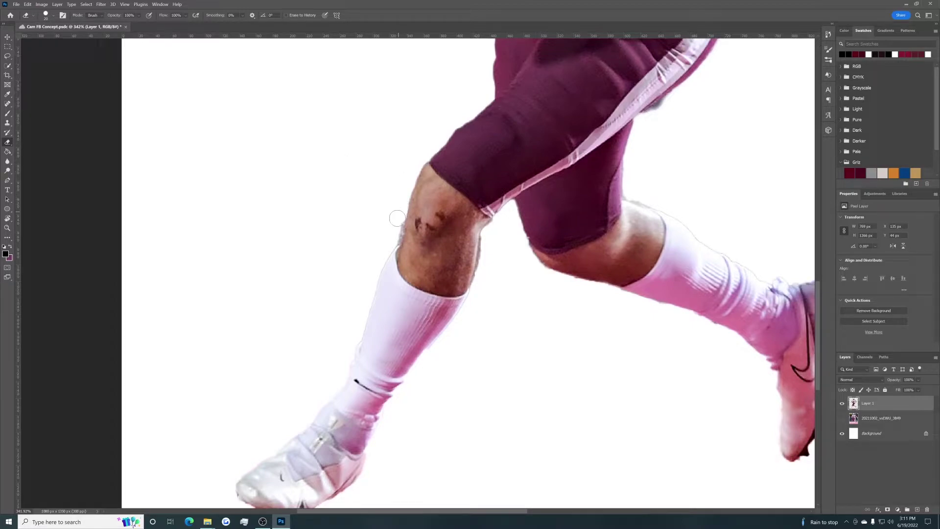
{"action": "left_click_drag", "start_coordinate": [363, 253], "coordinate": [425, 138]}
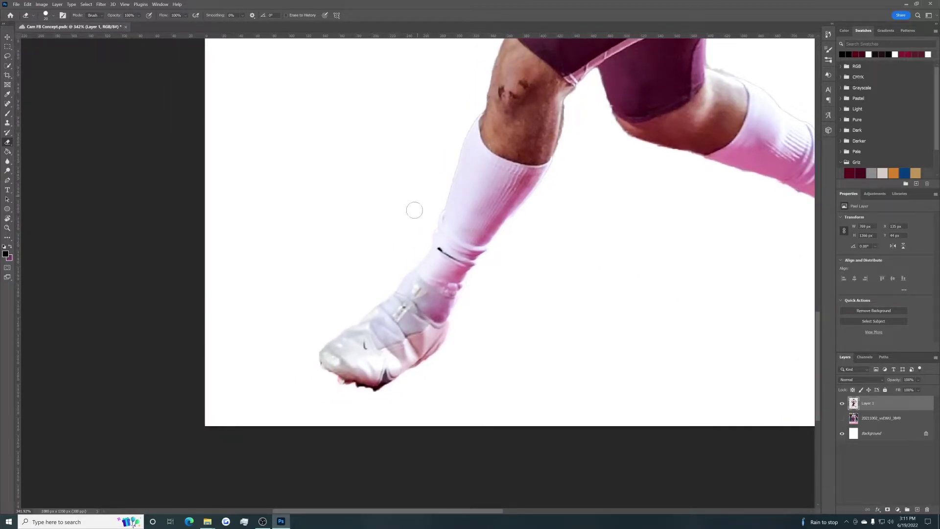
{"action": "scroll", "coordinate": [332, 386], "scroll_direction": "right", "scroll_amount": 5}
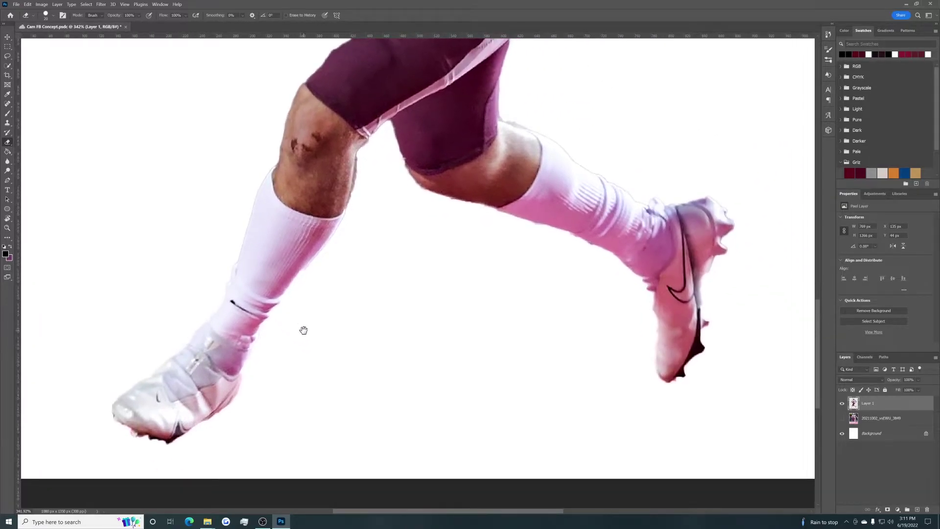
{"action": "left_click_drag", "start_coordinate": [391, 274], "coordinate": [437, 348]}
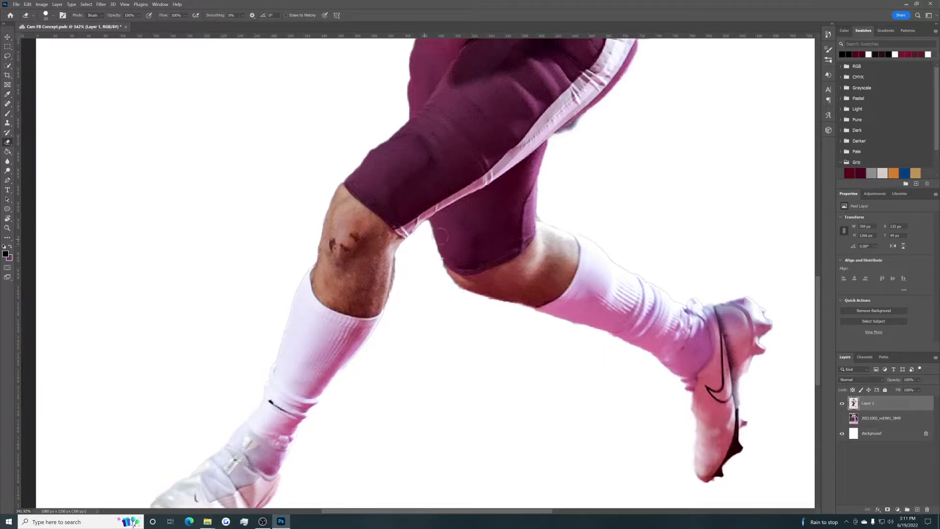
{"action": "left_click_drag", "start_coordinate": [432, 241], "coordinate": [433, 360]}
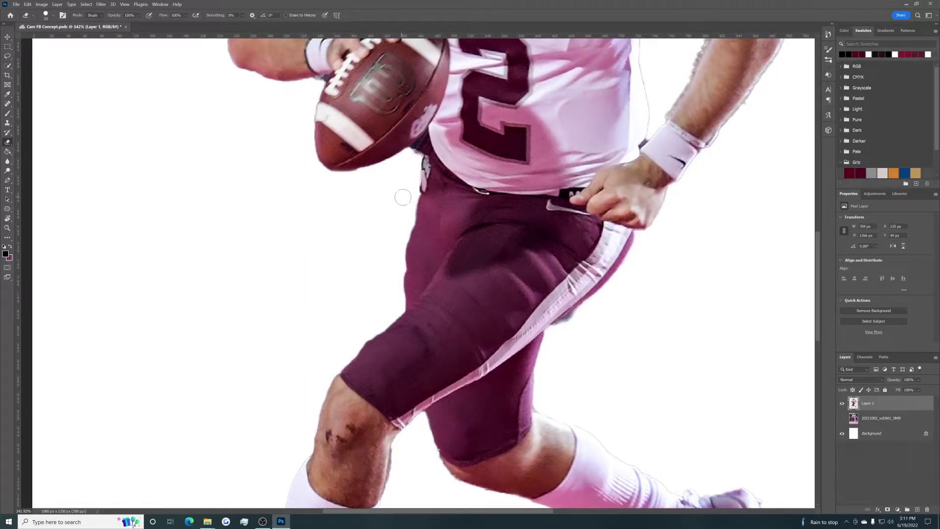
Step: Erase the remaining fringe around the player's hip, inner elbow, wristband, outer arm and helmet, using a smaller eraser for the tight edges
{"action": "left_click_drag", "start_coordinate": [406, 200], "coordinate": [364, 373]}
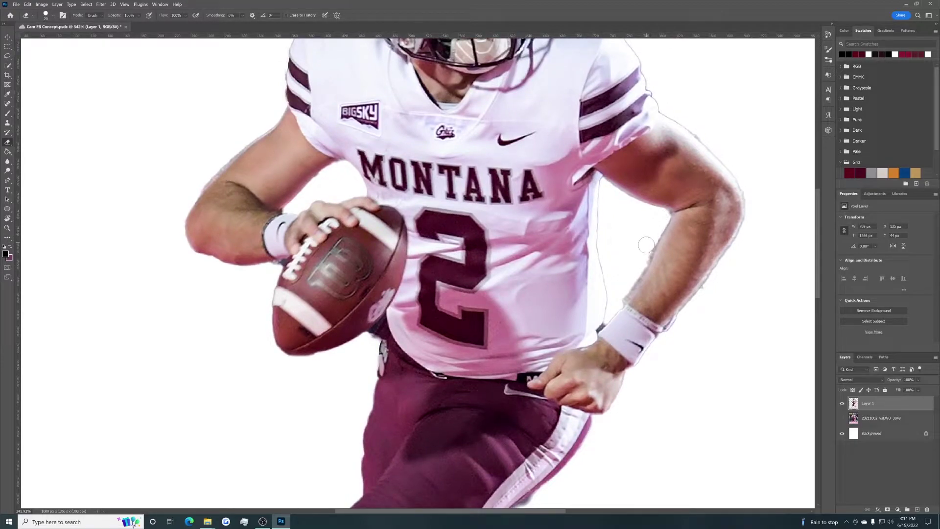
{"action": "left_click_drag", "start_coordinate": [661, 218], "coordinate": [621, 285]}
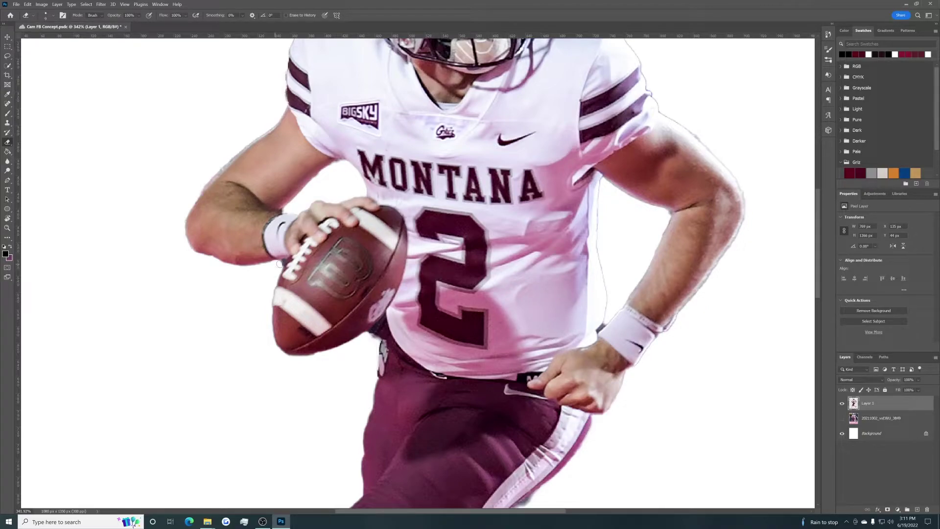
{"action": "left_click_drag", "start_coordinate": [279, 241], "coordinate": [287, 284]}
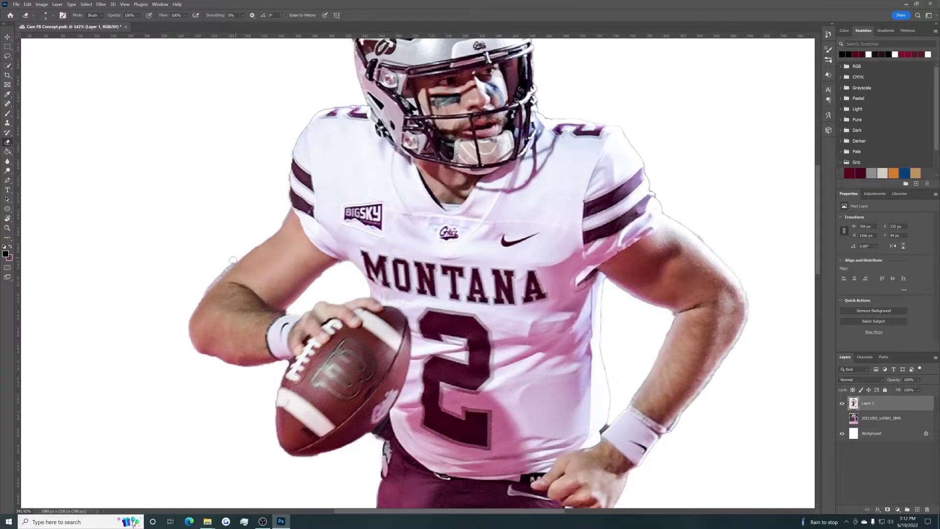
{"action": "left_click_drag", "start_coordinate": [213, 283], "coordinate": [185, 308]}
{"action": "left_click_drag", "start_coordinate": [210, 245], "coordinate": [231, 336]}
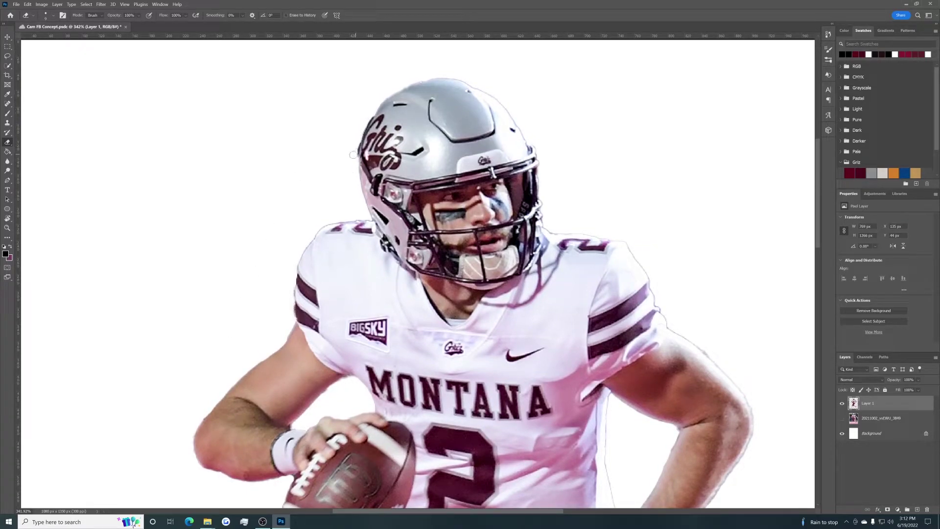
{"action": "left_click_drag", "start_coordinate": [360, 135], "coordinate": [380, 93]}
{"action": "left_click_drag", "start_coordinate": [552, 257], "coordinate": [614, 137]}
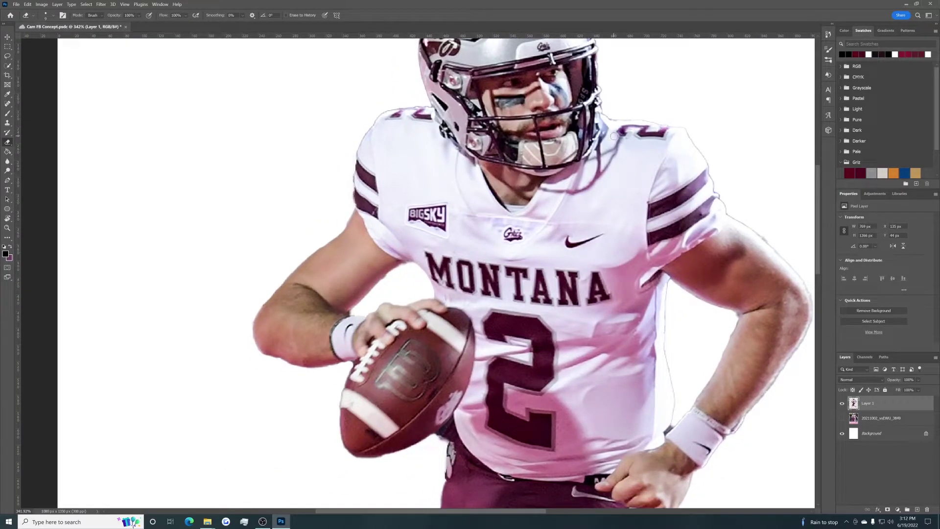
{"action": "scroll", "coordinate": [614, 136], "scroll_direction": "down", "scroll_amount": 5}
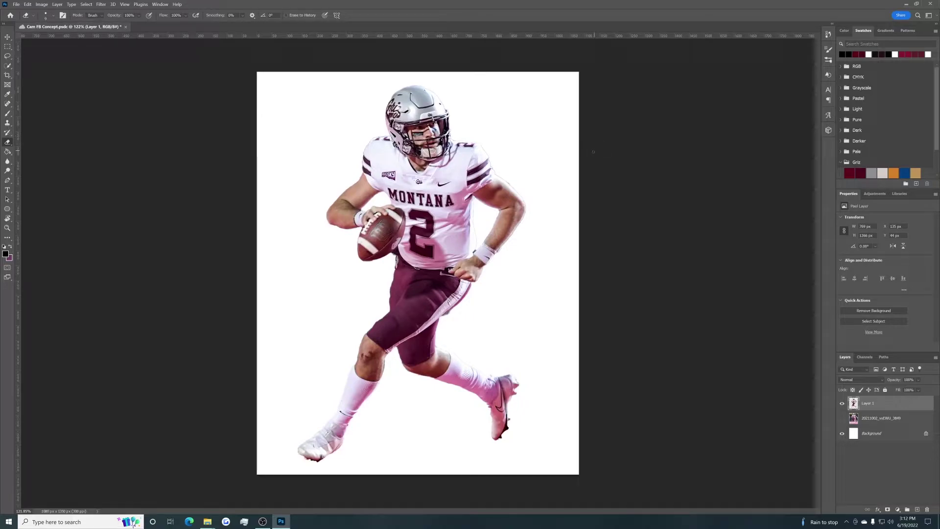
Step: Show the original photo layer beneath the player cutout again
{"action": "left_click", "coordinate": [843, 422]}
{"action": "left_click", "coordinate": [843, 422]}
{"action": "left_click", "coordinate": [843, 419]}
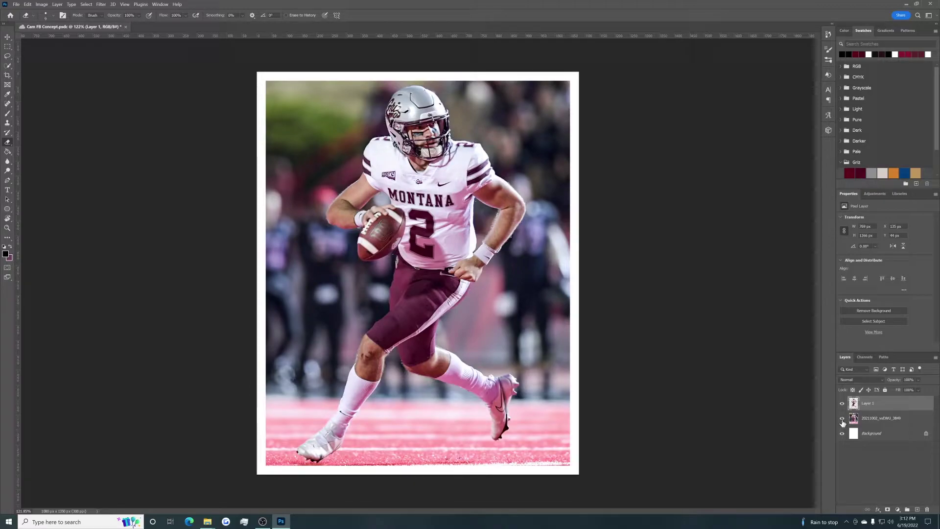
Step: Try moving the player cutout sideways over the photo with the Move tool and undo the move
{"action": "left_click", "coordinate": [887, 470]}
{"action": "left_click", "coordinate": [6, 38]}
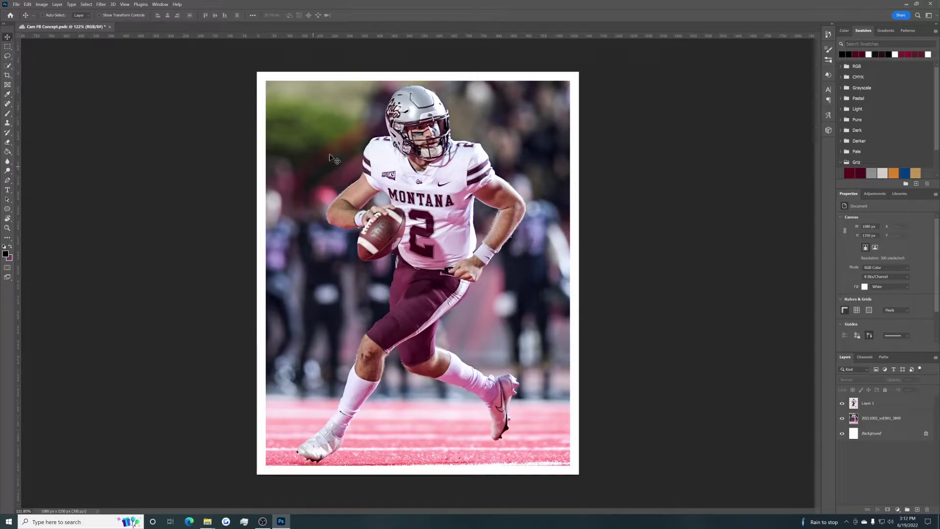
{"action": "left_click", "coordinate": [888, 410]}
{"action": "left_click_drag", "start_coordinate": [435, 222], "coordinate": [542, 207]}
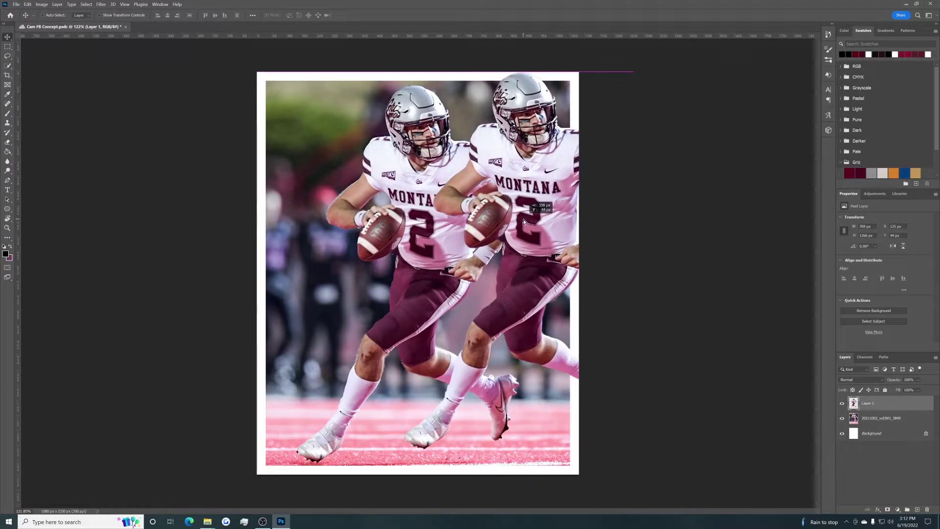
{"action": "key", "text": "ctrl+z"}
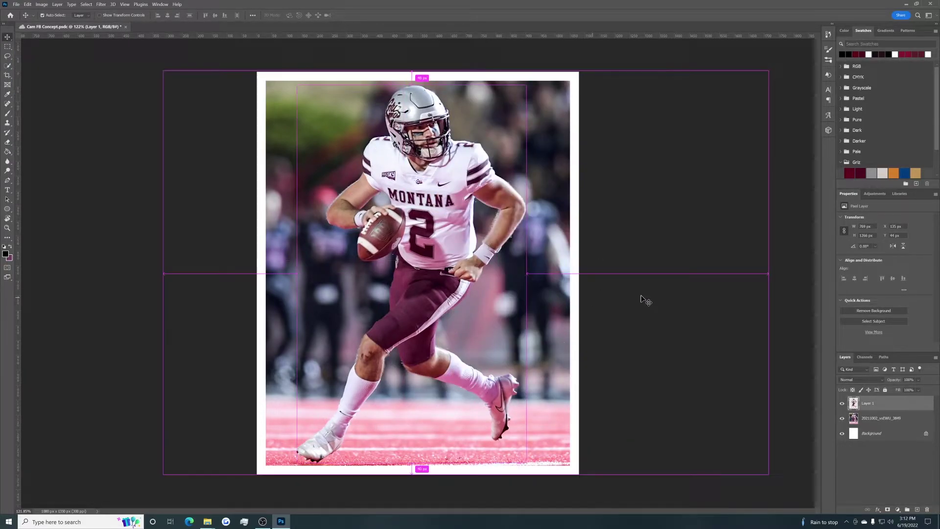
Step: Add Levels and Curves adjustment layers between the photo and the player cutout, and set the Levels black input to 78
{"action": "left_click", "coordinate": [873, 421]}
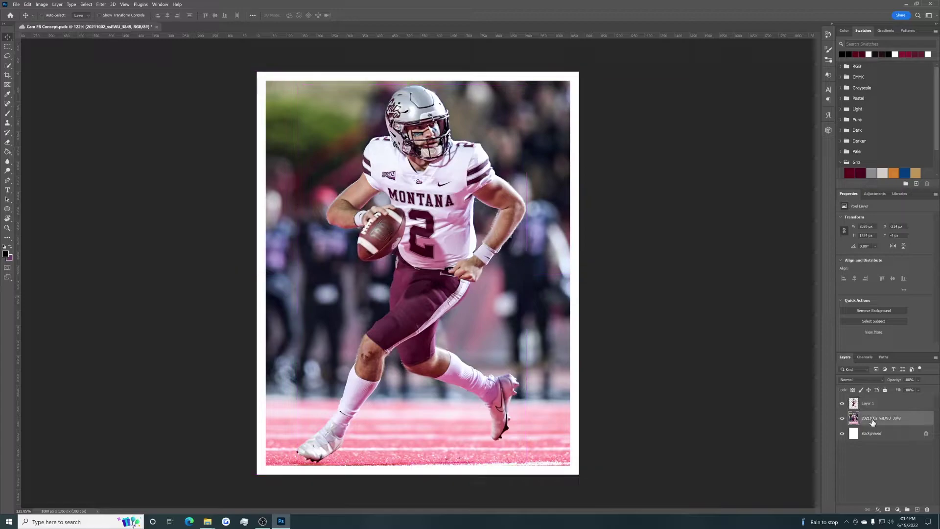
{"action": "left_click", "coordinate": [898, 510]}
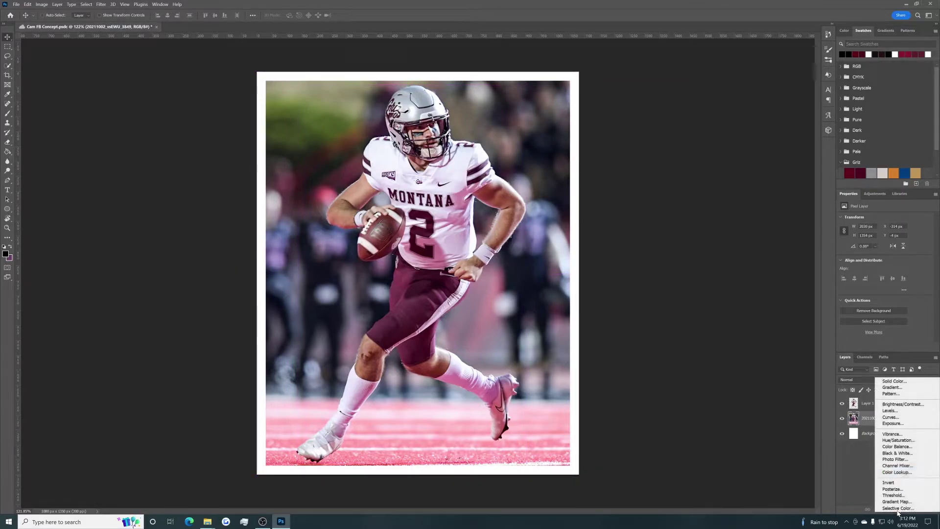
{"action": "left_click", "coordinate": [904, 414]}
{"action": "left_click", "coordinate": [898, 510]}
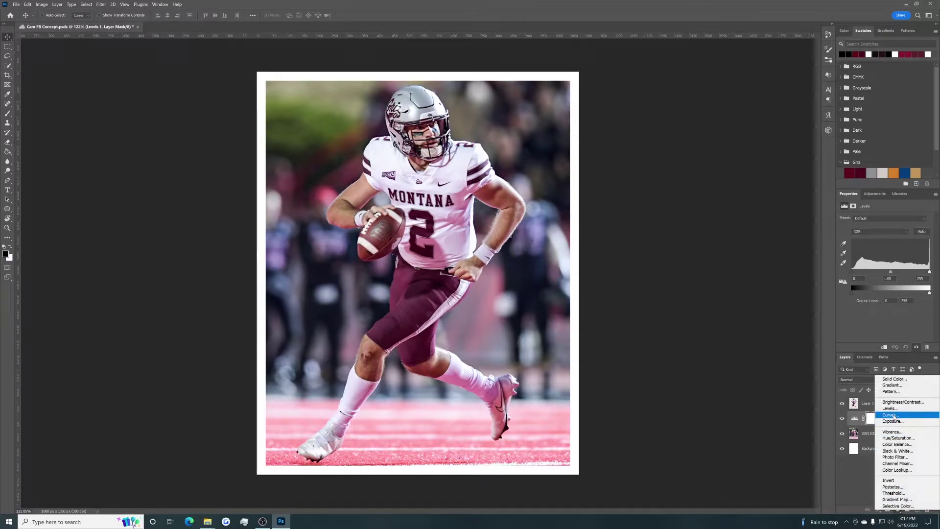
{"action": "left_click", "coordinate": [890, 429]}
{"action": "left_click", "coordinate": [896, 439]}
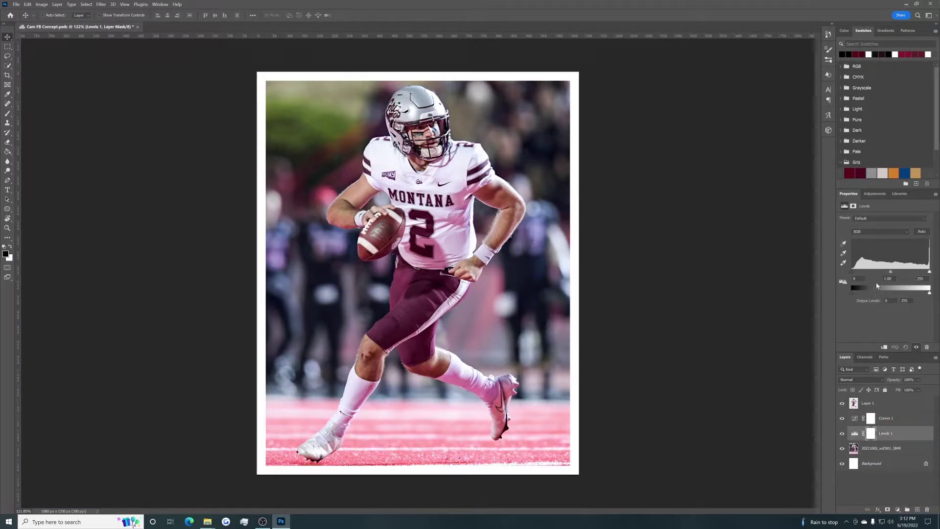
{"action": "left_click_drag", "start_coordinate": [852, 272], "coordinate": [876, 278]}
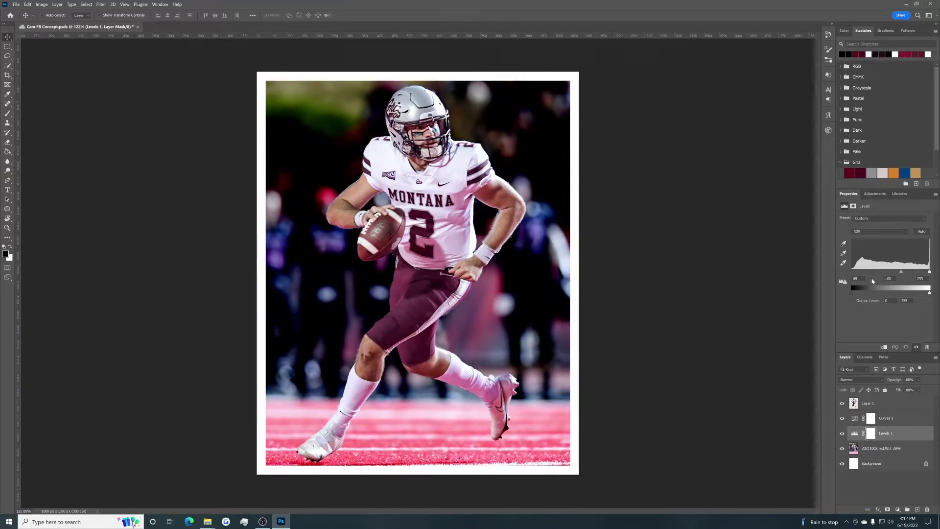
Step: Shape the Curves adjustment into a contrast S-curve with a lowered shadow point and a raised highlight point
{"action": "left_click", "coordinate": [901, 419]}
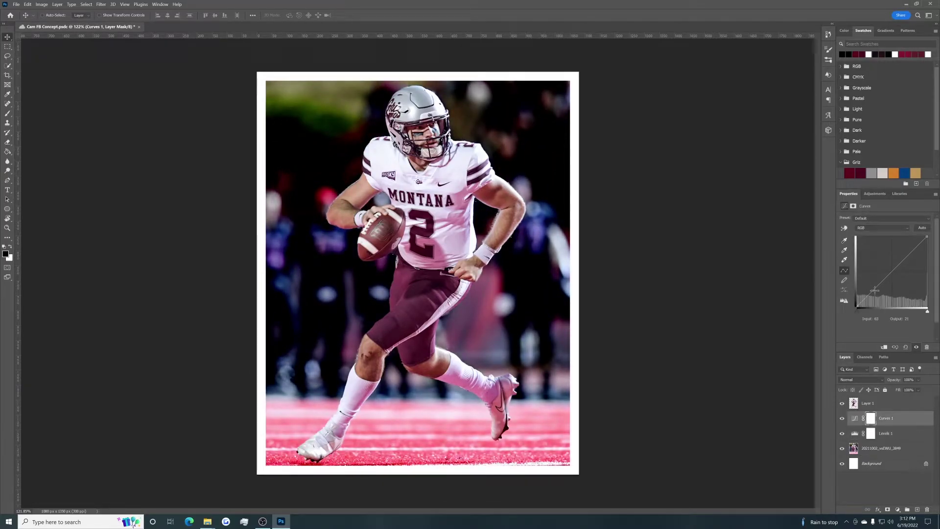
{"action": "left_click_drag", "start_coordinate": [876, 288], "coordinate": [880, 289]}
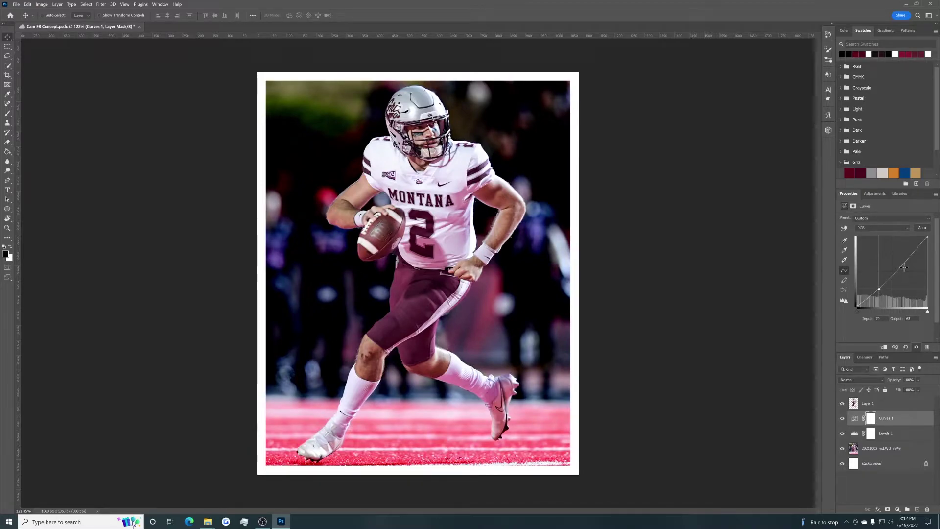
{"action": "left_click_drag", "start_coordinate": [909, 257], "coordinate": [906, 254]}
{"action": "left_click_drag", "start_coordinate": [880, 289], "coordinate": [879, 291]}
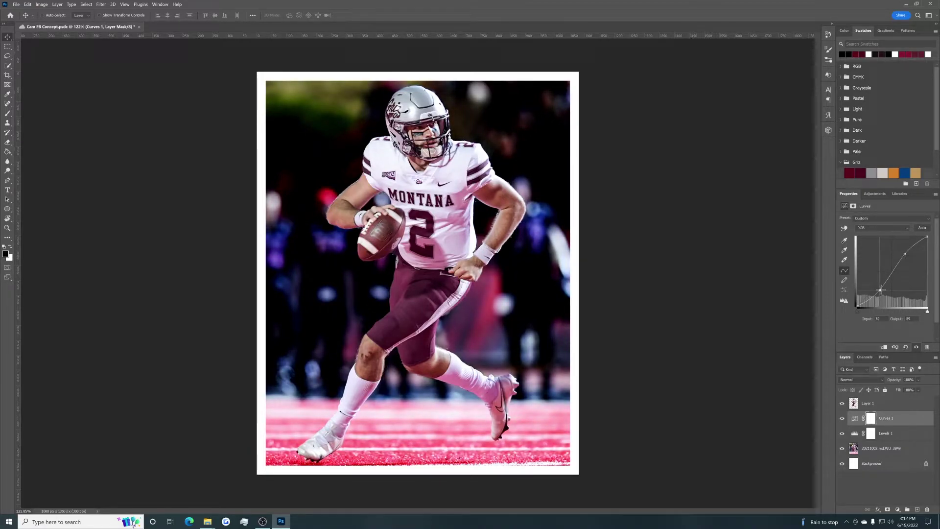
{"action": "left_click_drag", "start_coordinate": [903, 255], "coordinate": [904, 253]}
{"action": "scroll", "coordinate": [628, 298], "scroll_direction": "down", "scroll_amount": 3}
{"action": "scroll", "coordinate": [624, 296], "scroll_direction": "up", "scroll_amount": 2}
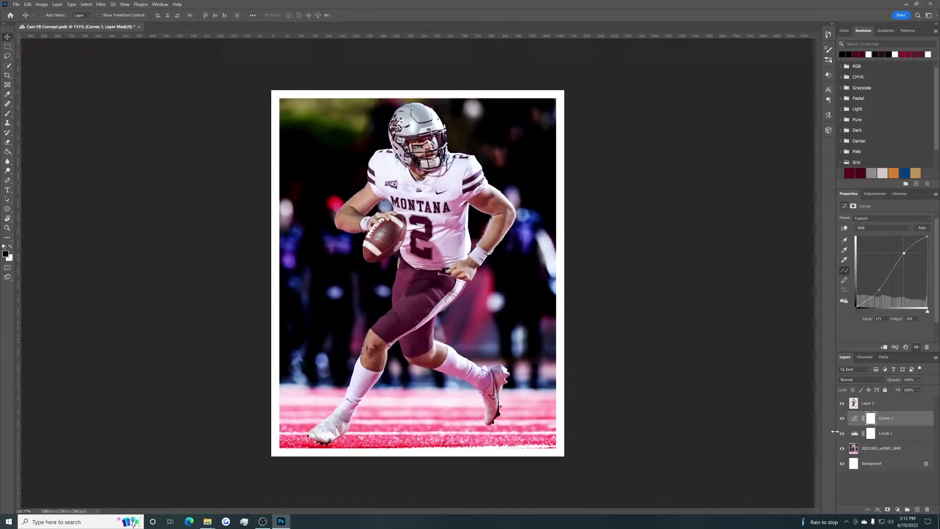
Step: Compare the darkened background with and without the player cutout by toggling the cutout layer's visibility
{"action": "left_click", "coordinate": [842, 404]}
{"action": "left_click", "coordinate": [842, 404]}
{"action": "left_click", "coordinate": [842, 403]}
{"action": "left_click", "coordinate": [842, 404]}
{"action": "left_click", "coordinate": [842, 404]}
{"action": "left_click", "coordinate": [842, 403]}
Step: Make the original photo layer beneath the Curves and Levels adjustments the active layer
{"action": "left_click", "coordinate": [889, 403]}
{"action": "left_click", "coordinate": [891, 421]}
{"action": "left_click", "coordinate": [889, 433]}
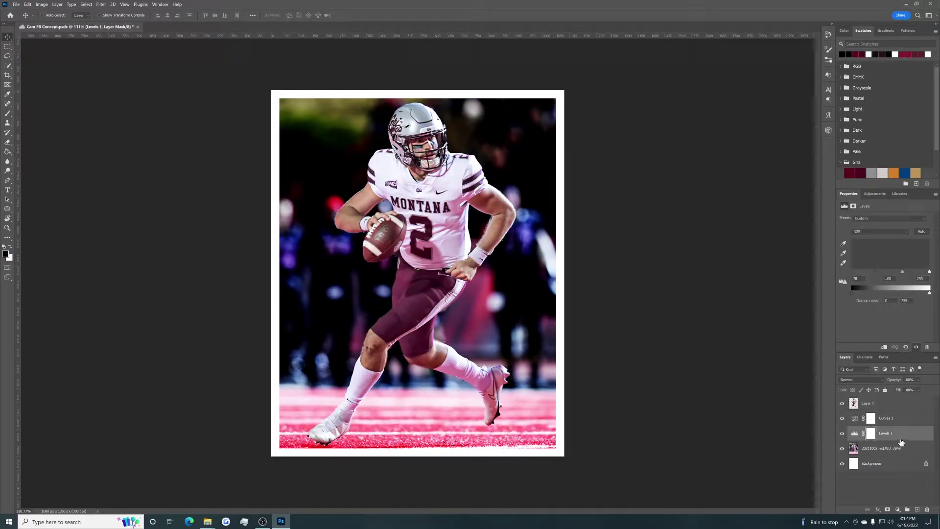
{"action": "left_click", "coordinate": [888, 449]}
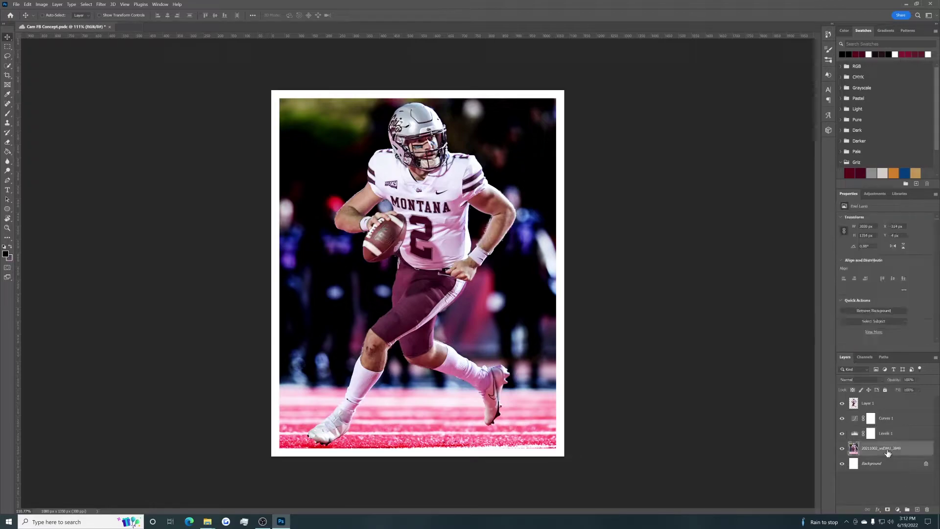
{"action": "left_click", "coordinate": [898, 510]}
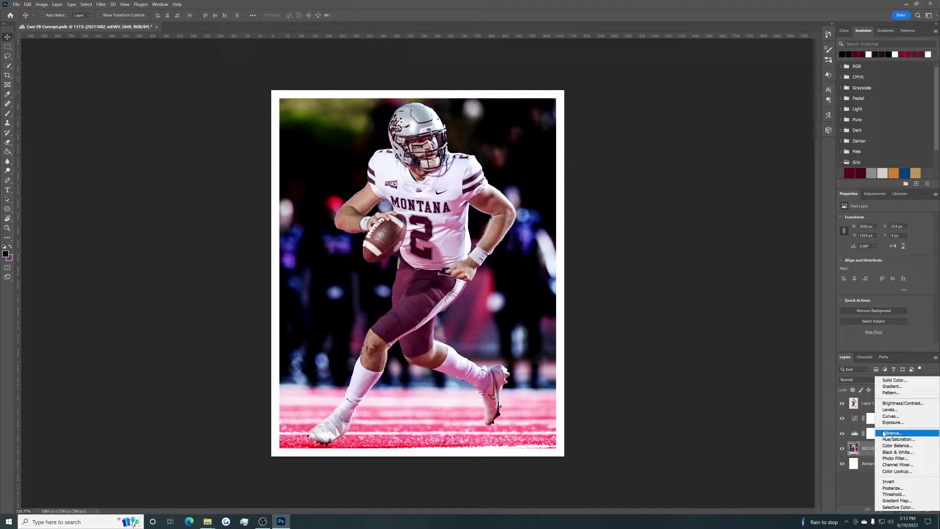
{"action": "left_click", "coordinate": [893, 386]}
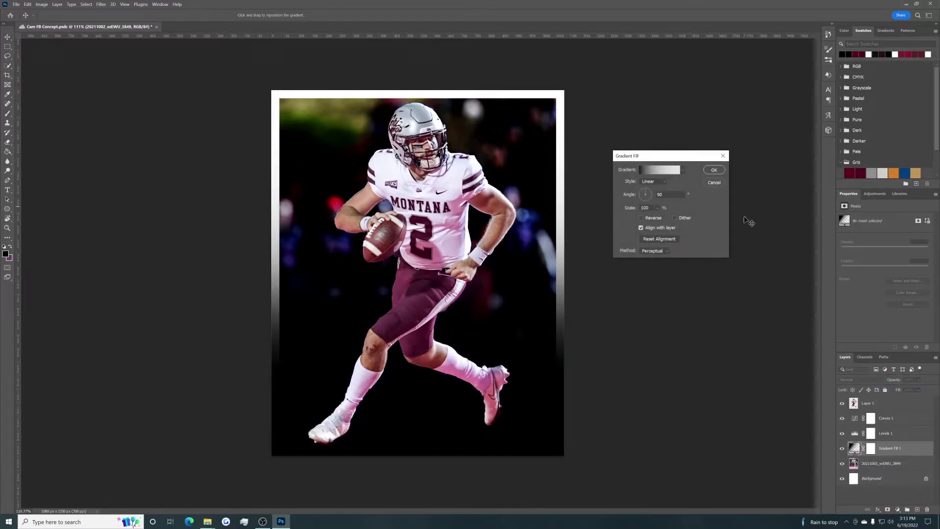
{"action": "left_click", "coordinate": [714, 182]}
Step: Add a Gradient Map adjustment layer directly above the photo layer, beneath the Levels and Curves adjustments
{"action": "left_click", "coordinate": [898, 510]}
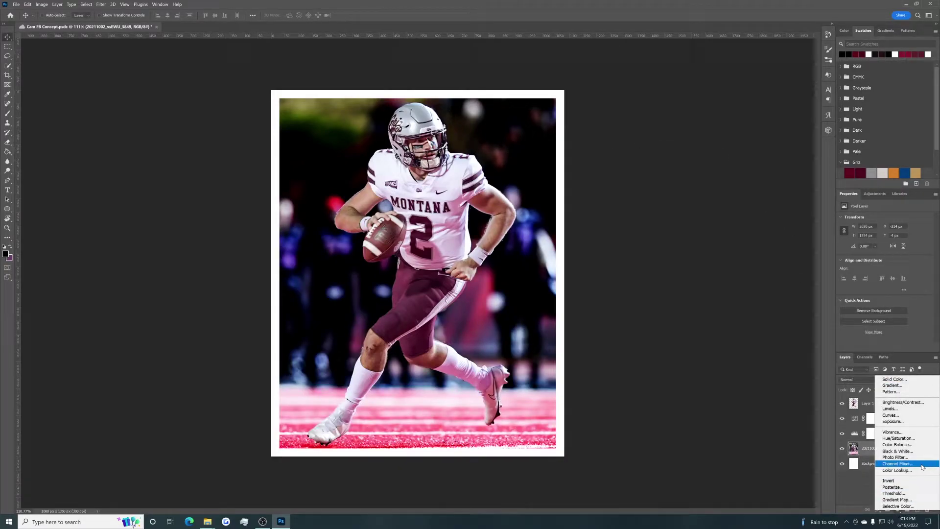
{"action": "left_click", "coordinate": [912, 500]}
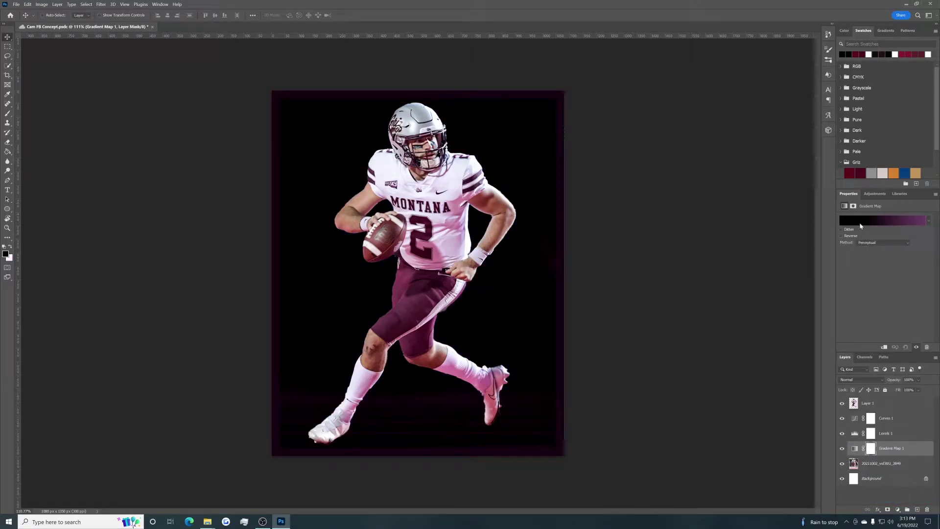
Step: Edit the Gradient Map's gradient and set its start color stop to white (ffffff)
{"action": "left_click", "coordinate": [863, 222]}
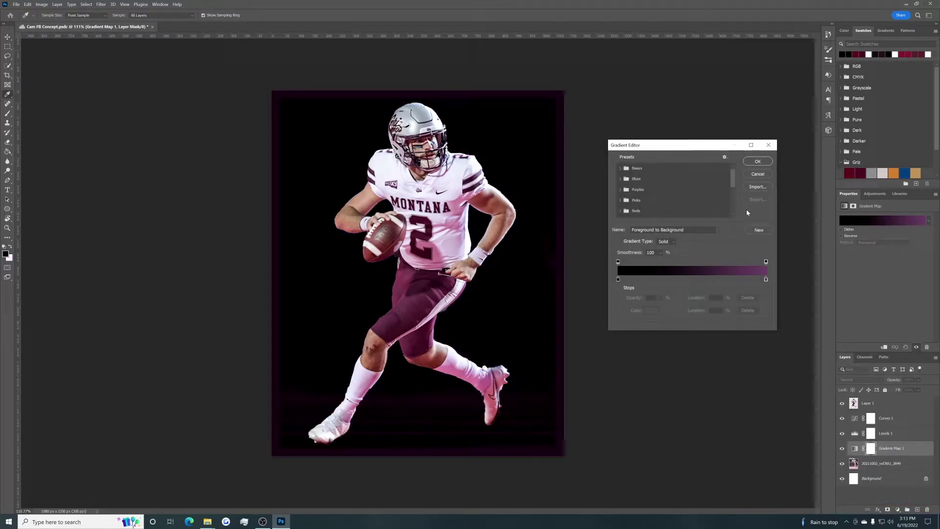
{"action": "double_click", "coordinate": [618, 279]}
{"action": "left_click", "coordinate": [645, 417]}
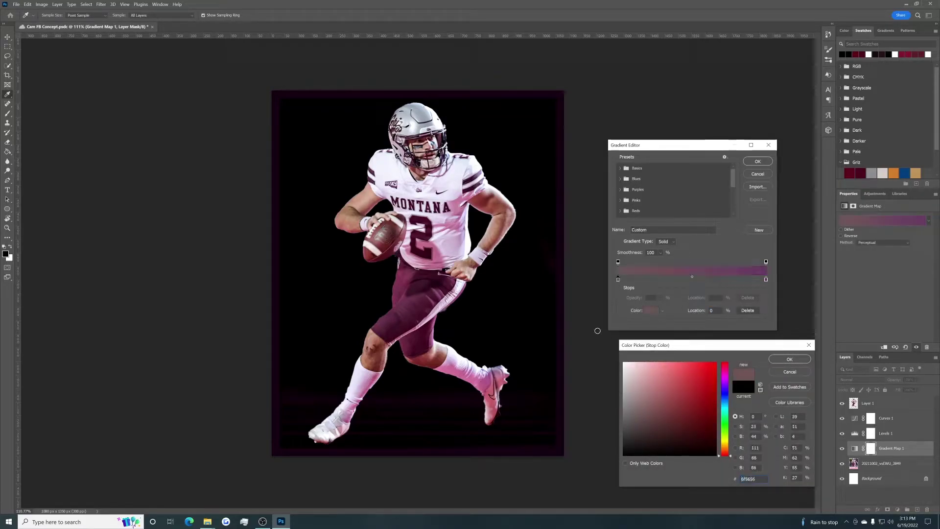
{"action": "type", "text": "ffffff"}
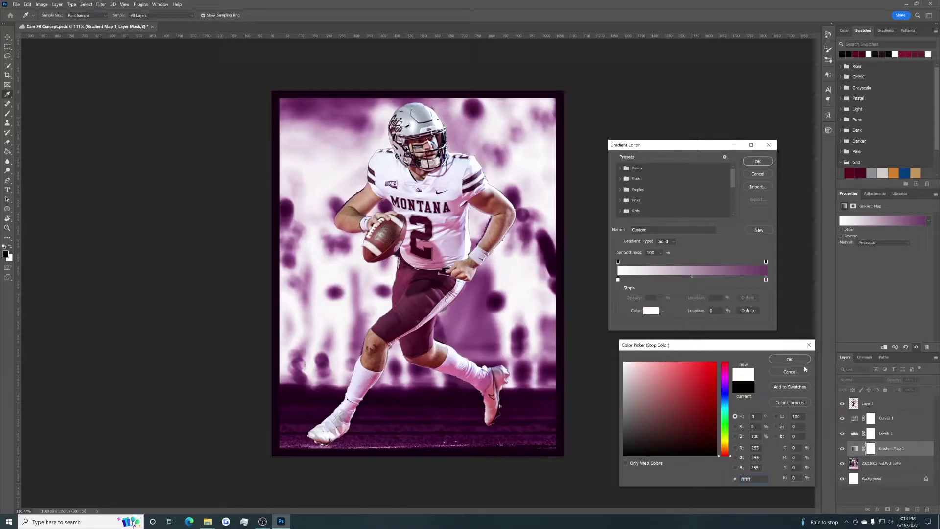
{"action": "left_click", "coordinate": [790, 359]}
Step: Recolor the gradient's end stop to a dark red
{"action": "left_click", "coordinate": [767, 280]}
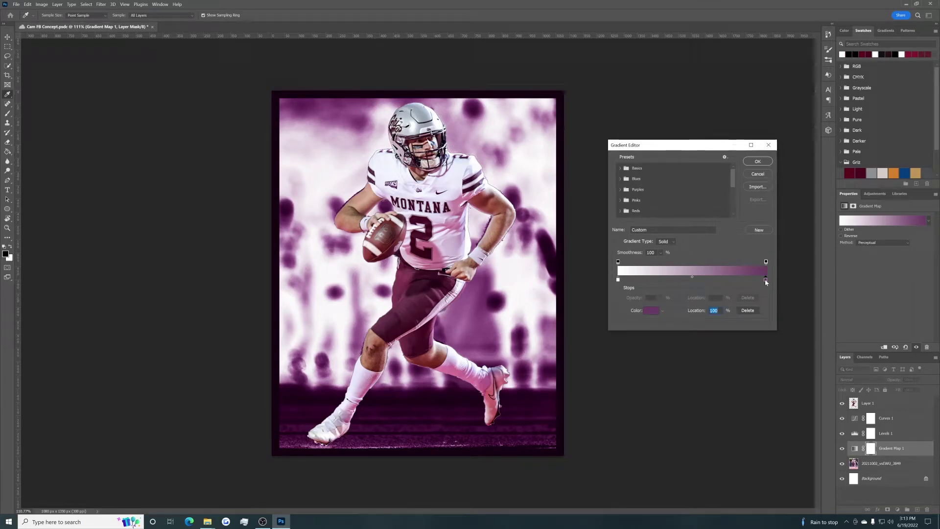
{"action": "double_click", "coordinate": [766, 280]}
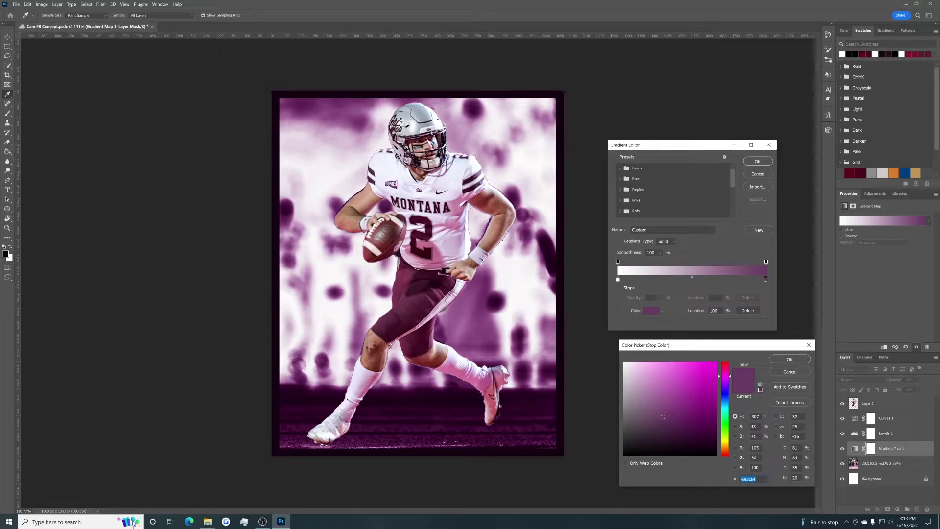
{"action": "left_click", "coordinate": [414, 291]}
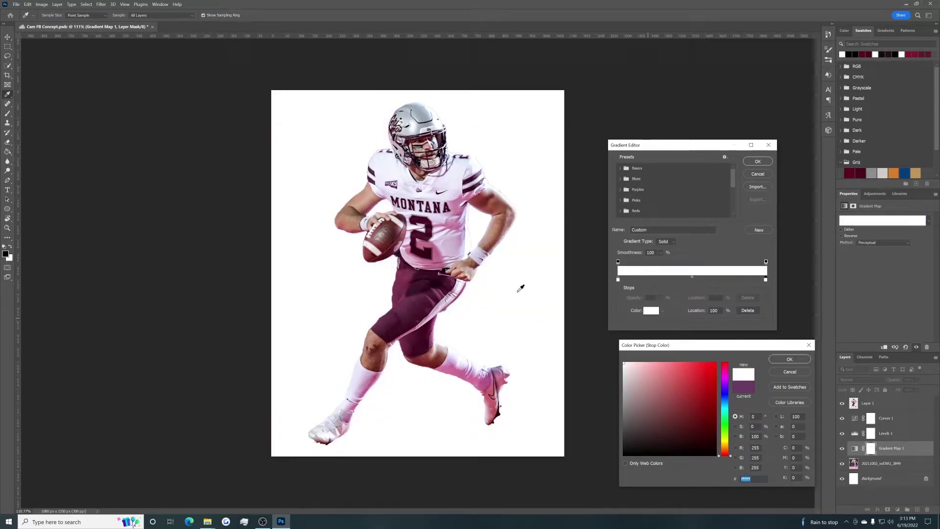
{"action": "left_click_drag", "start_coordinate": [725, 408], "coordinate": [724, 395]}
{"action": "left_click_drag", "start_coordinate": [724, 448], "coordinate": [728, 429]}
{"action": "left_click", "coordinate": [790, 359]}
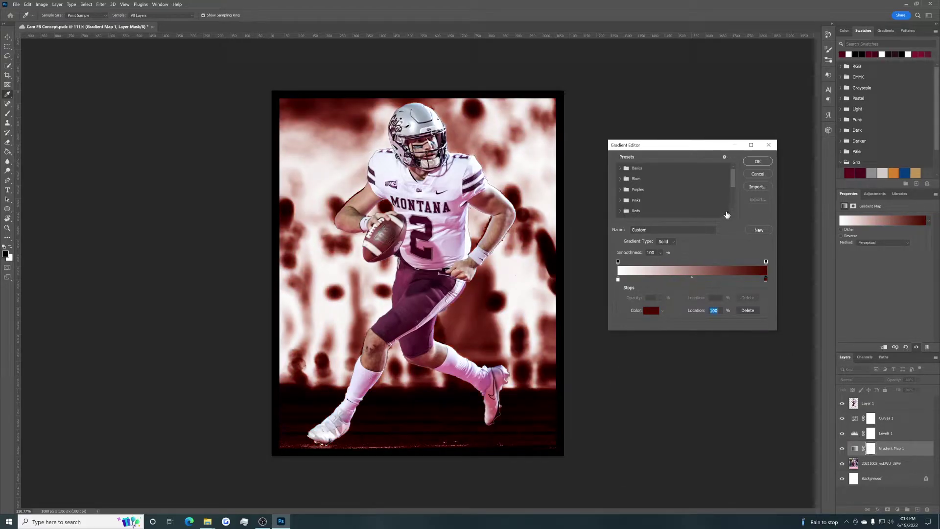
Step: Set the gradient's start stop to dark brown (331000) and its end stop to white (ffffff)
{"action": "double_click", "coordinate": [618, 280]}
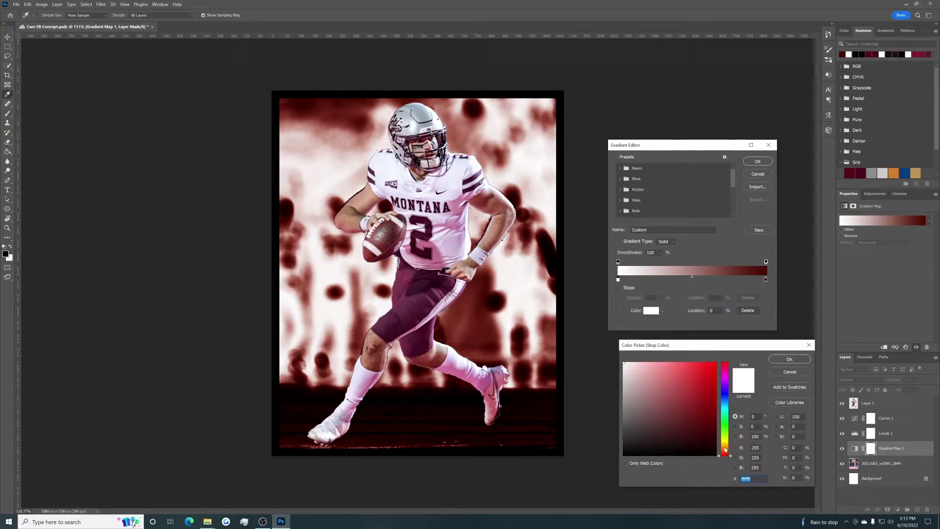
{"action": "type", "text": "331000"}
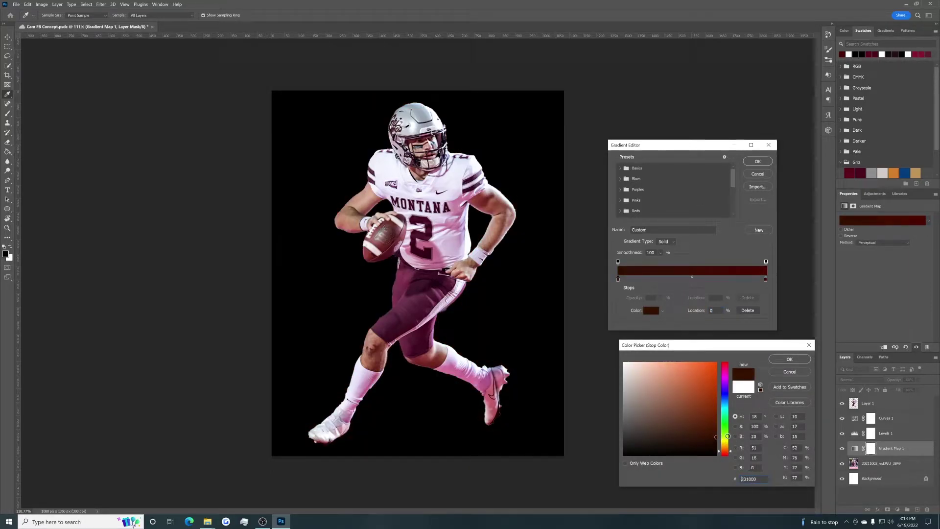
{"action": "left_click", "coordinate": [778, 357]}
{"action": "double_click", "coordinate": [766, 280]}
{"action": "type", "text": "ffffff"}
{"action": "left_click", "coordinate": [787, 361]}
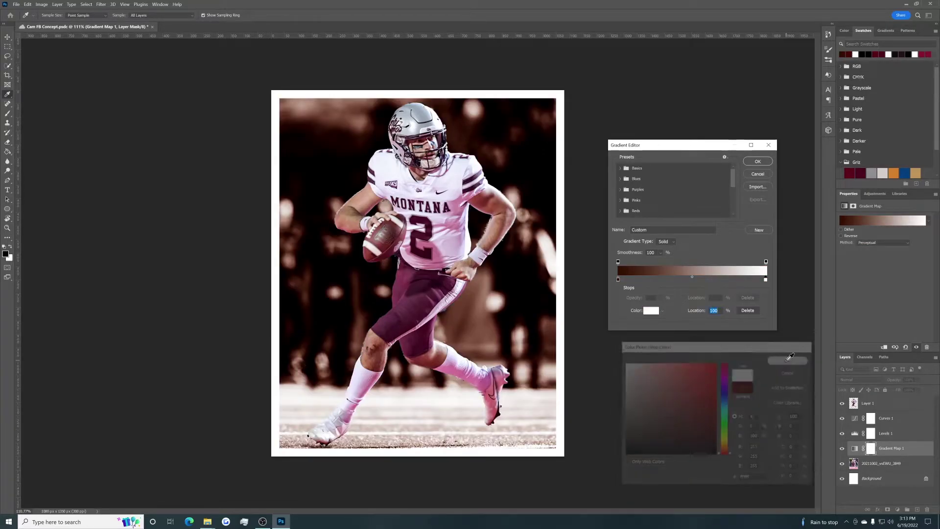
Step: Change the gradient's start stop to a brighter orange-red (97340c) and accept the gradient
{"action": "double_click", "coordinate": [618, 279]}
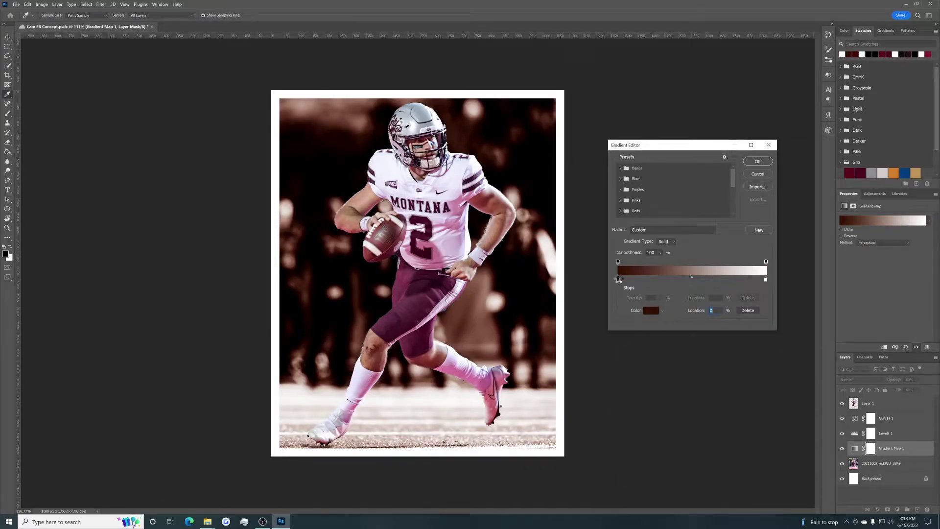
{"action": "left_click_drag", "start_coordinate": [725, 451], "coordinate": [709, 401]}
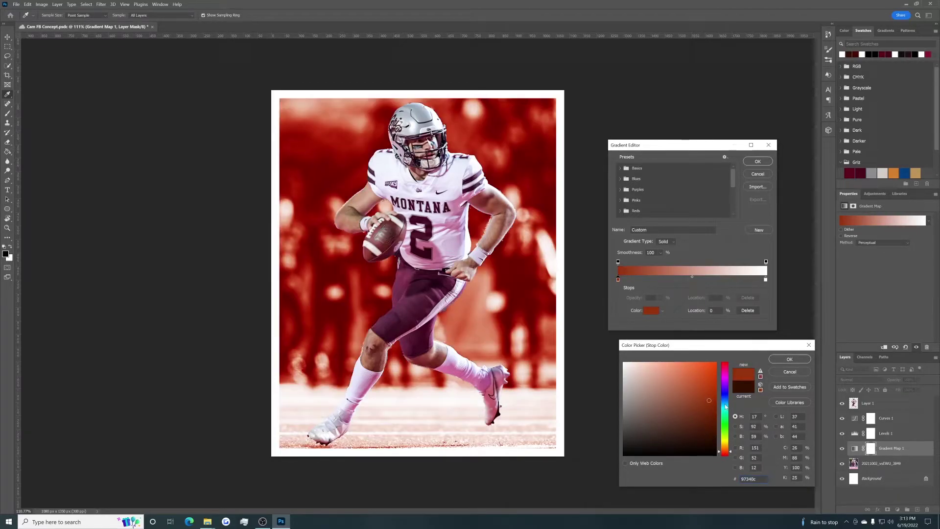
{"action": "left_click", "coordinate": [804, 359]}
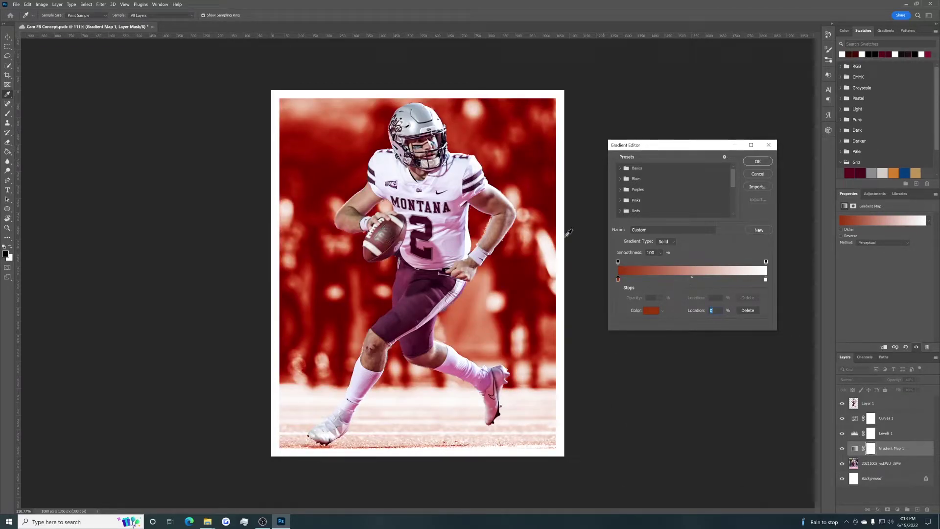
{"action": "key", "text": "Return"}
Step: Delete the Gradient Map adjustment layer together with its mask
{"action": "left_click", "coordinate": [864, 379]}
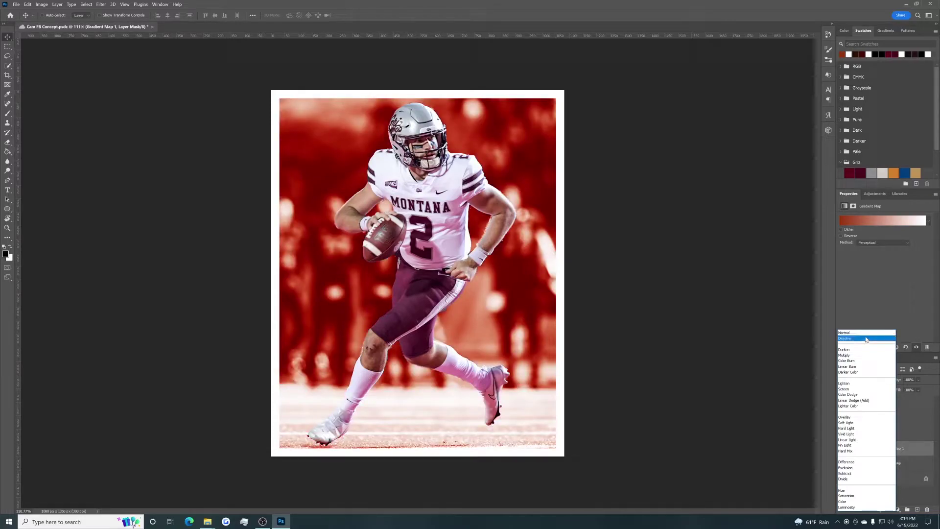
{"action": "key", "text": "Escape"}
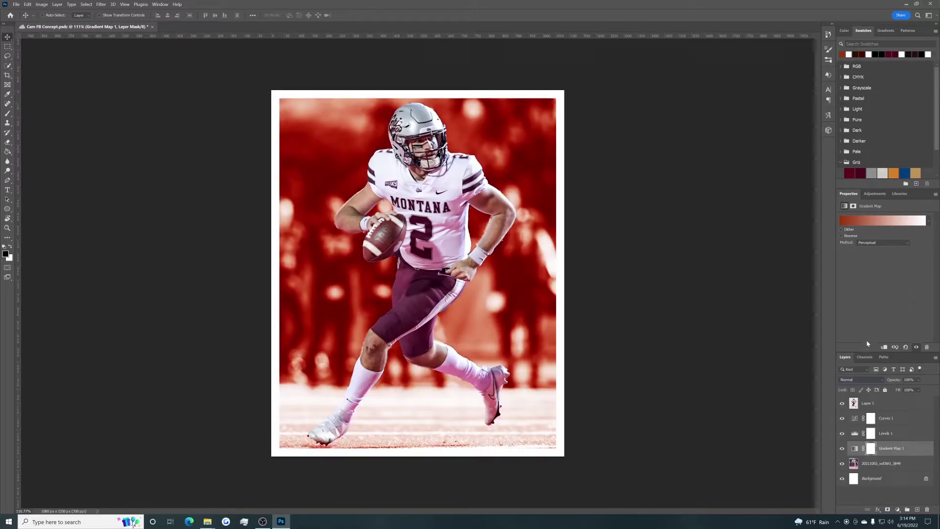
{"action": "left_click", "coordinate": [927, 511]}
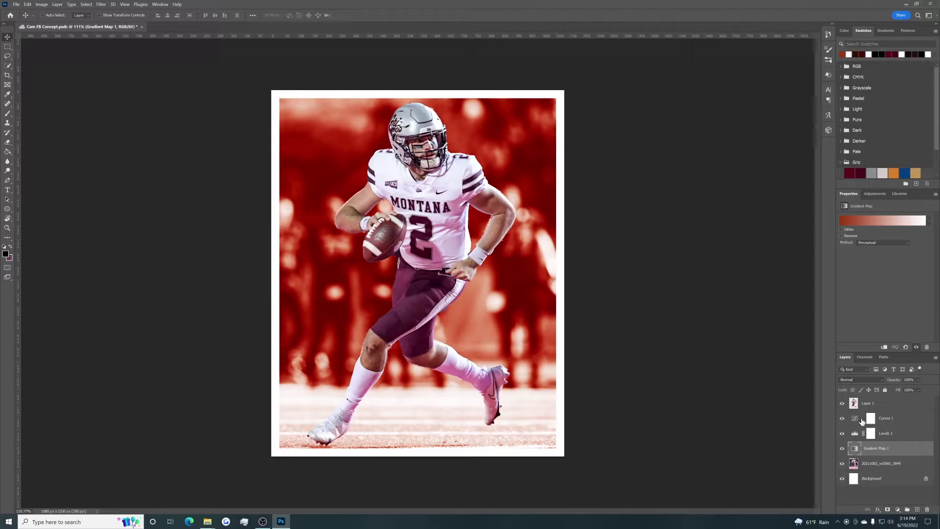
{"action": "left_click", "coordinate": [927, 510]}
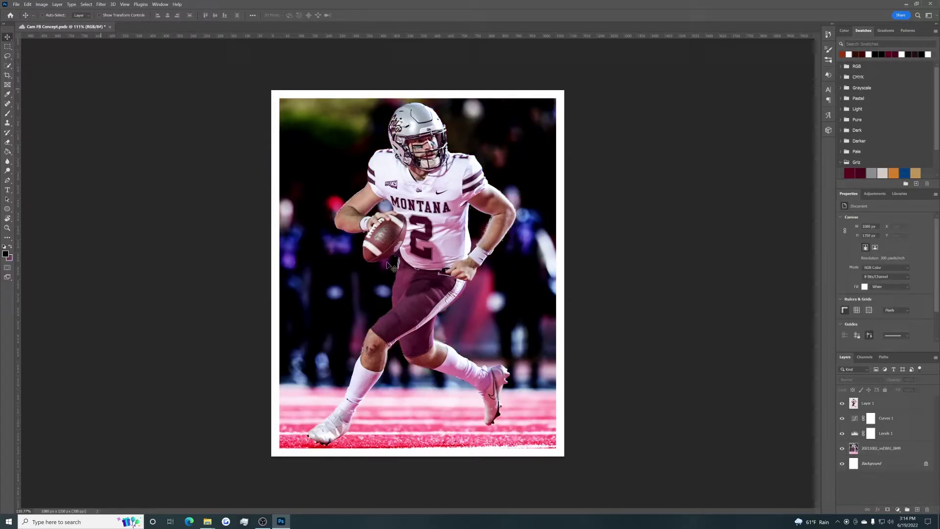
Step: Apply Camera Raw to the player cutout: Contrast +24, Highlights +59, Shadows -31, Whites +48, Blacks -27, Texture +18, Clarity +13
{"action": "left_click", "coordinate": [889, 407]}
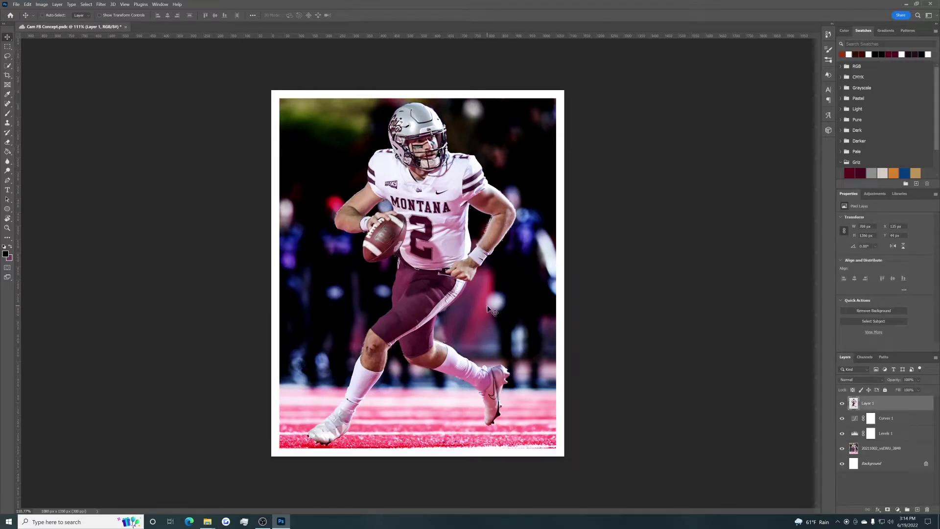
{"action": "key", "text": "ctrl+s"}
{"action": "left_click", "coordinate": [106, 5]}
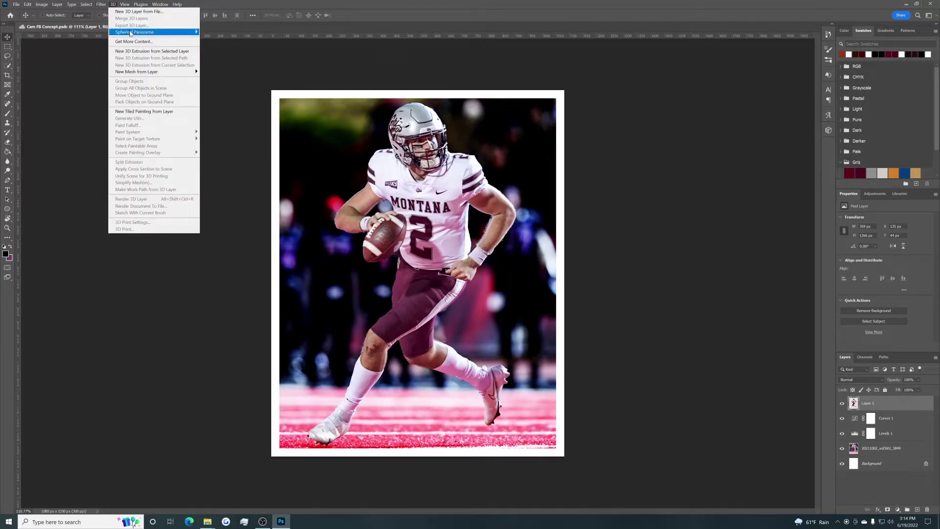
{"action": "left_click", "coordinate": [121, 54]}
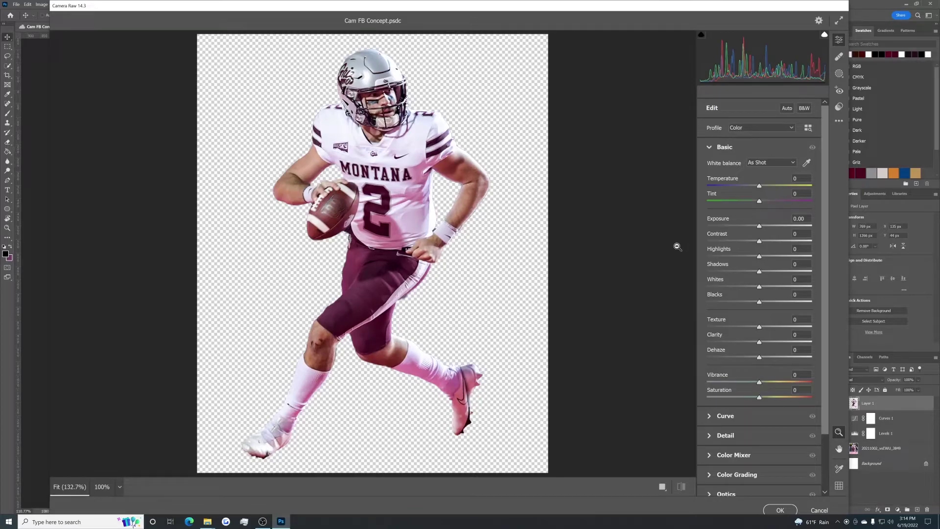
{"action": "left_click_drag", "start_coordinate": [759, 242], "coordinate": [776, 256]}
{"action": "left_click_drag", "start_coordinate": [787, 253], "coordinate": [766, 343]}
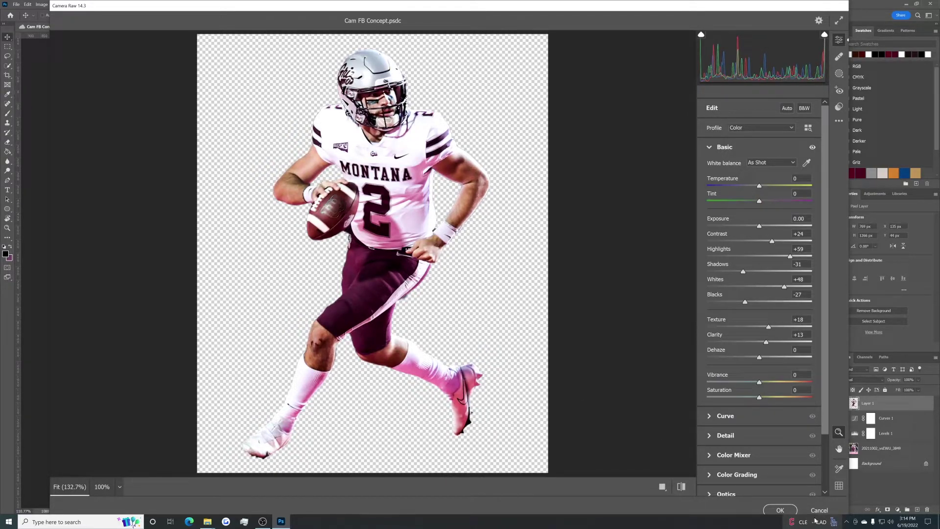
{"action": "left_click", "coordinate": [782, 511]}
Step: Apply the basic Sharpen filter to the player cutout and check the detail up close
{"action": "scroll", "coordinate": [392, 191], "scroll_direction": "down", "scroll_amount": 1}
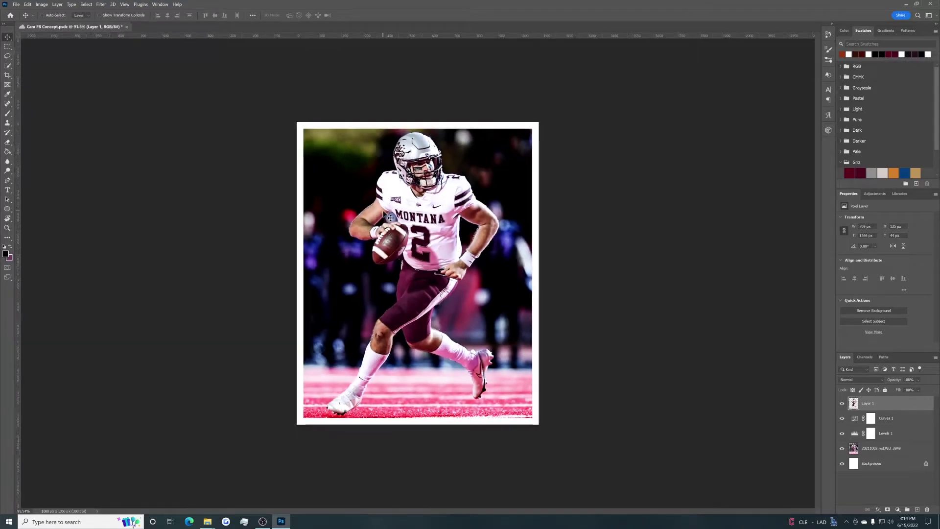
{"action": "left_click", "coordinate": [104, 5]}
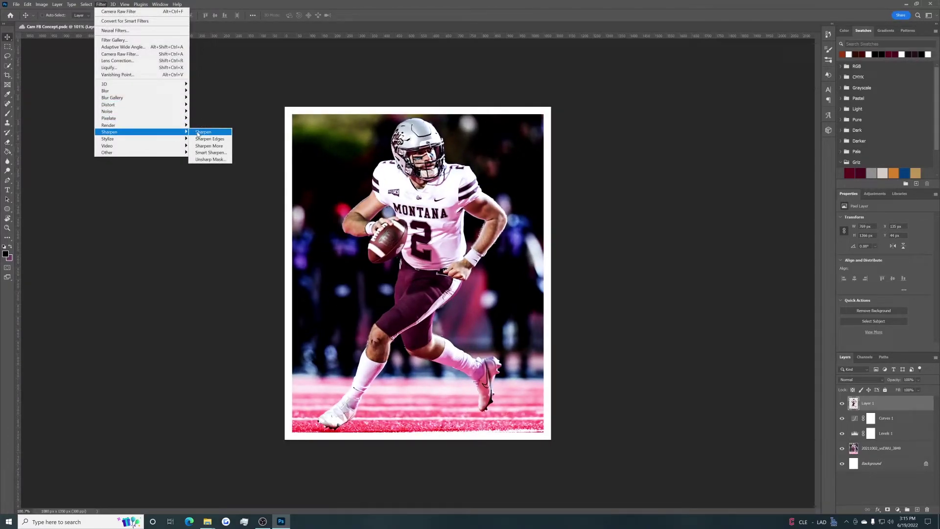
{"action": "left_click", "coordinate": [196, 132]}
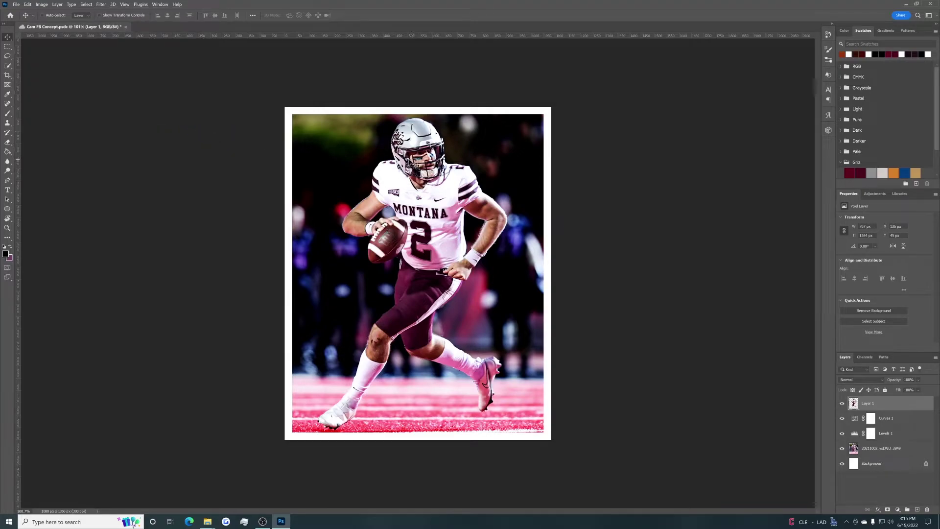
{"action": "scroll", "coordinate": [408, 157], "scroll_direction": "up", "scroll_amount": 3}
{"action": "scroll", "coordinate": [431, 151], "scroll_direction": "down", "scroll_amount": 4}
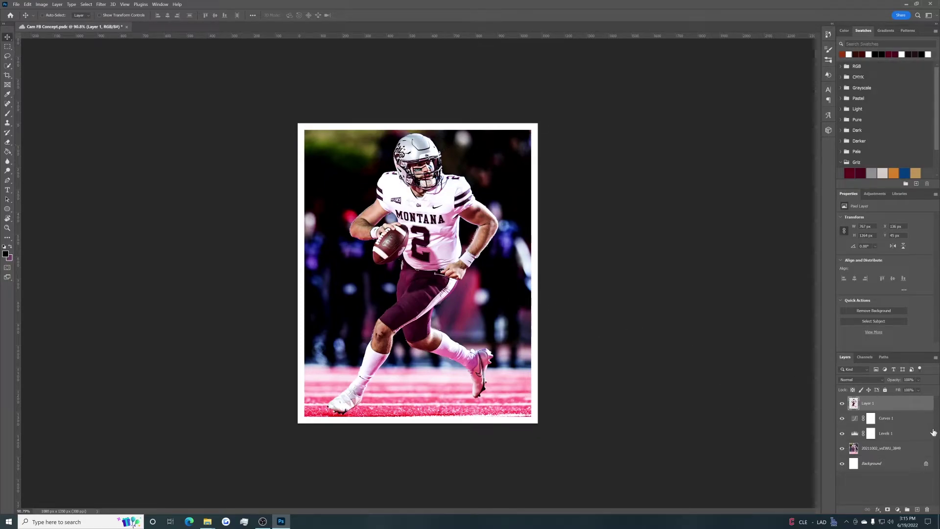
Step: Add a Black & White adjustment above the player cutout and clip it to that layer
{"action": "left_click", "coordinate": [898, 510]}
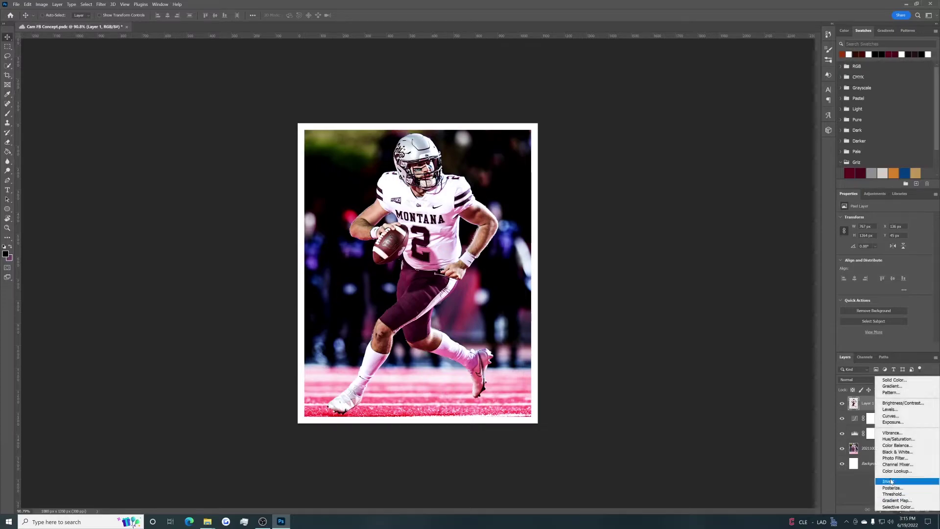
{"action": "left_click", "coordinate": [908, 453]}
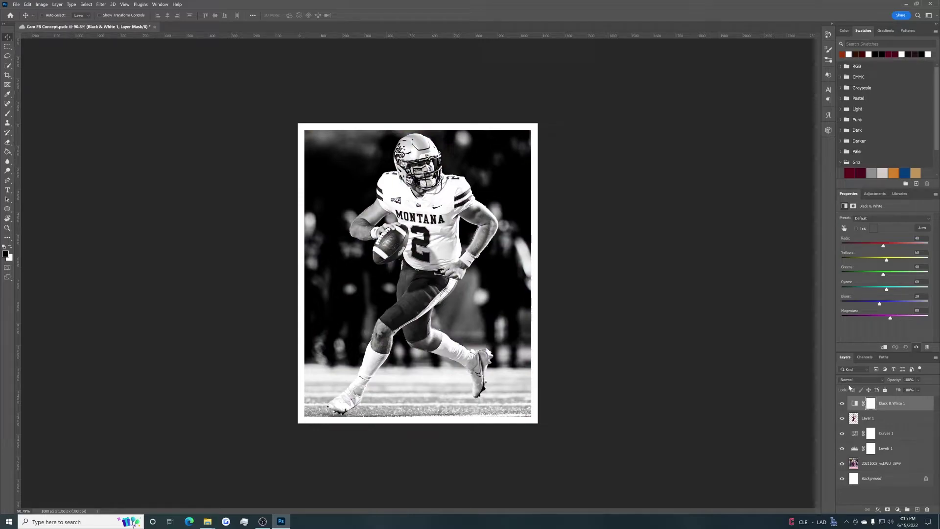
{"action": "left_click_drag", "start_coordinate": [889, 410], "coordinate": [890, 408]}
{"action": "left_click", "coordinate": [891, 409], "text": "alt"}
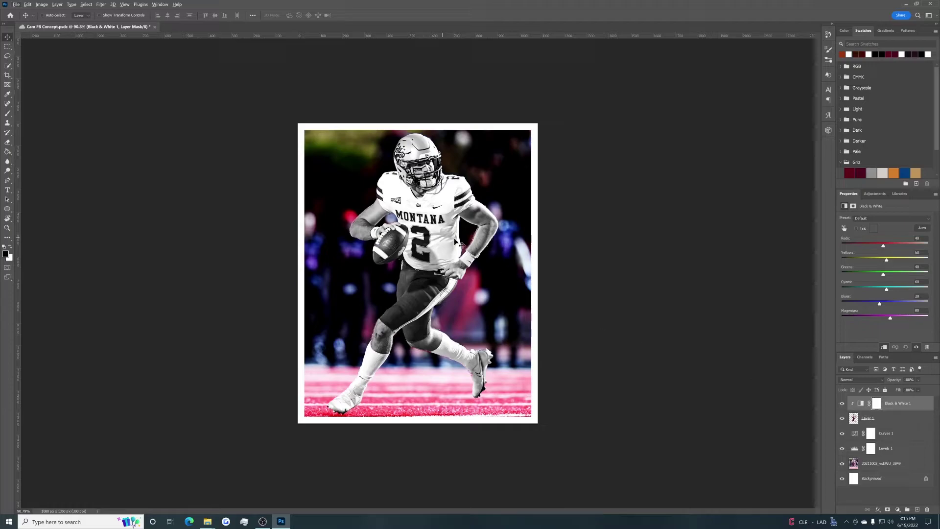
Step: Set the clipped Black & White adjustment to Hard Light blending at 34% opacity
{"action": "left_click", "coordinate": [874, 381]}
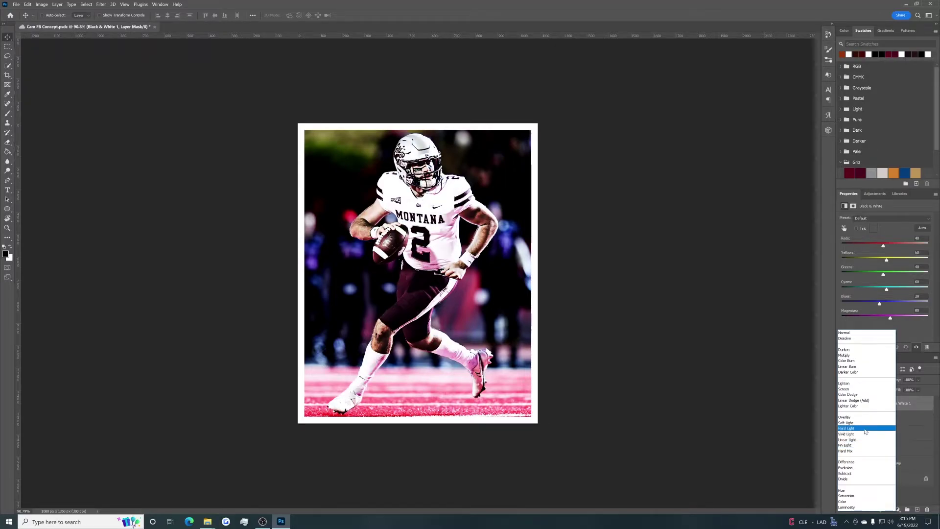
{"action": "left_click", "coordinate": [866, 428]}
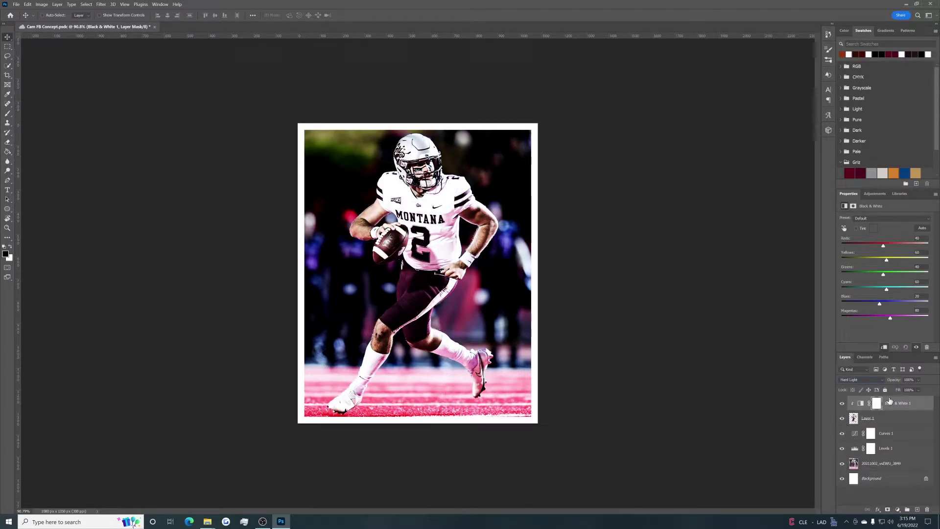
{"action": "left_click_drag", "start_coordinate": [899, 382], "coordinate": [888, 382]}
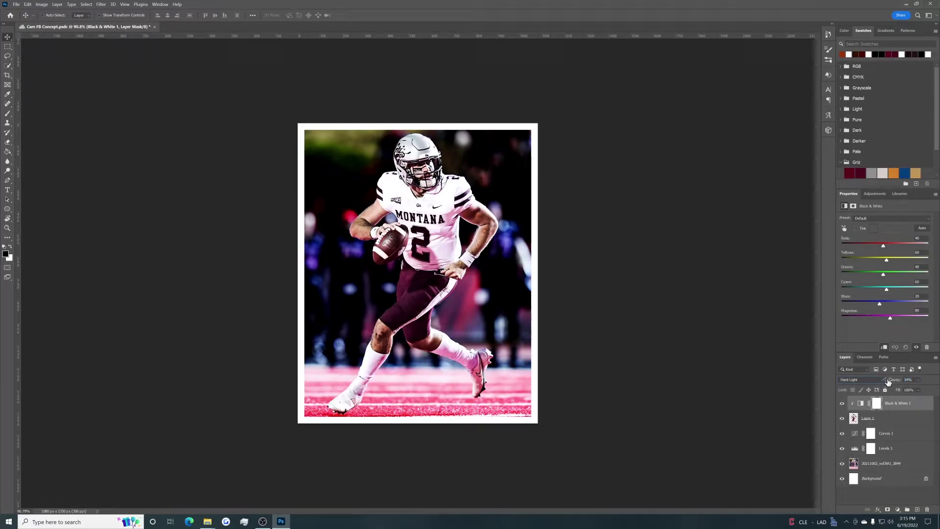
Step: Compare the player with and without the clipped Black & White adjustment by toggling its visibility
{"action": "left_click", "coordinate": [843, 403]}
{"action": "left_click", "coordinate": [842, 403]}
{"action": "left_click", "coordinate": [843, 403]}
{"action": "left_click", "coordinate": [843, 404]}
{"action": "left_click", "coordinate": [843, 403]}
{"action": "left_click", "coordinate": [843, 404]}
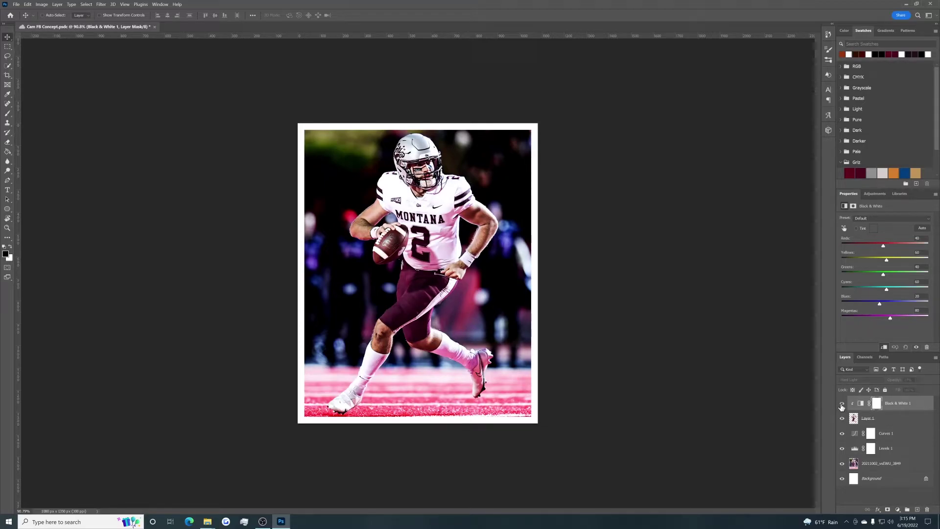
Step: Add a Black & White adjustment directly above the original photo layer, beneath the Levels and Curves adjustments
{"action": "left_click", "coordinate": [892, 465]}
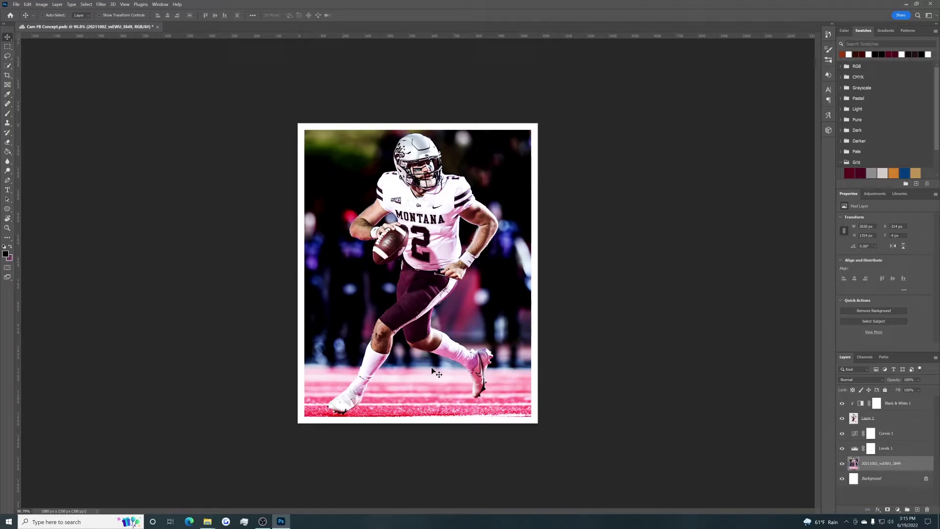
{"action": "left_click", "coordinate": [899, 510]}
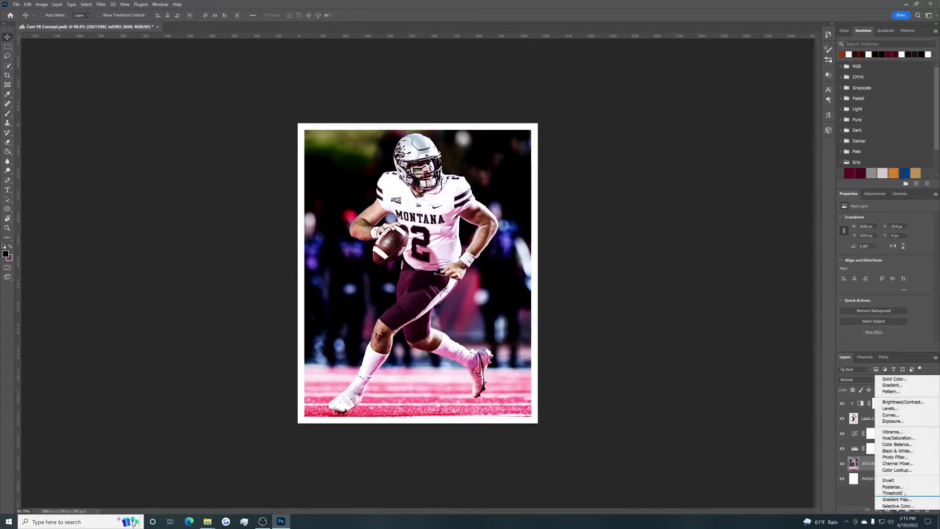
{"action": "left_click", "coordinate": [909, 453]}
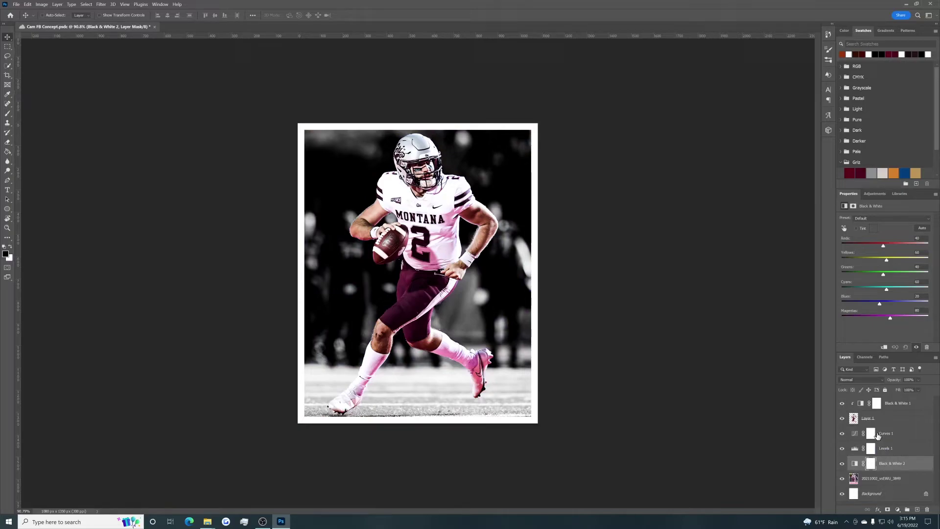
Step: Set the background Black & White adjustment to Normal blending at 64% opacity and save the document
{"action": "left_click_drag", "start_coordinate": [893, 380], "coordinate": [928, 386]}
{"action": "left_click", "coordinate": [874, 380]}
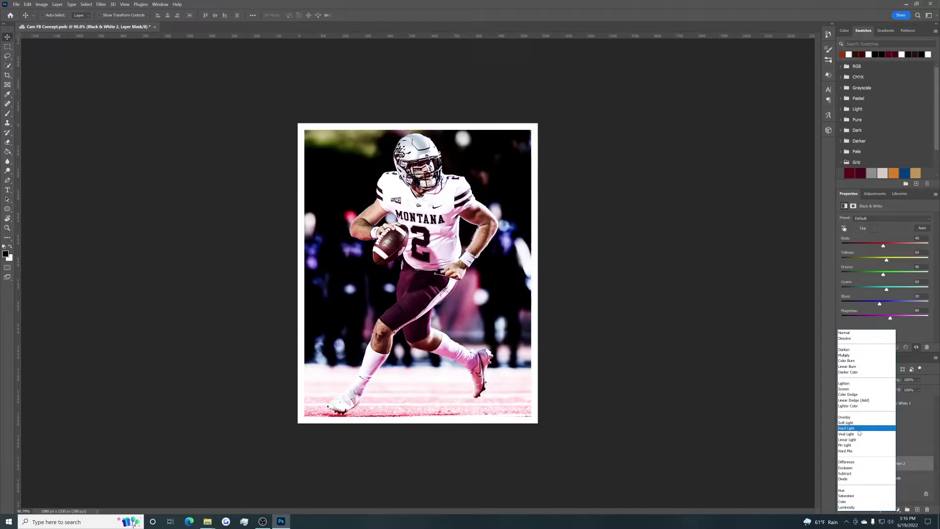
{"action": "left_click", "coordinate": [845, 333]}
{"action": "left_click_drag", "start_coordinate": [896, 380], "coordinate": [895, 386]}
{"action": "key", "text": "ctrl+s"}
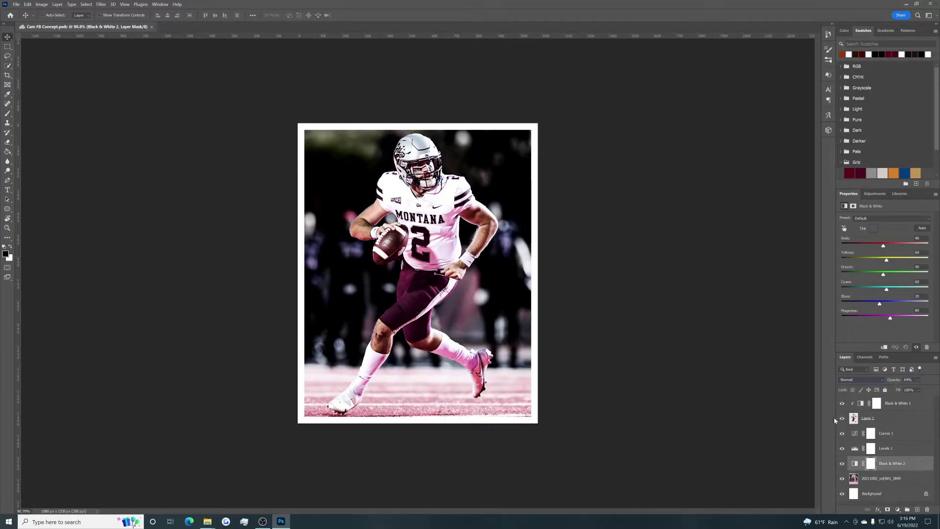
Step: Try lowering the Reds in the player's clipped Black & White adjustment, then deselect all layers and save the document
{"action": "left_click", "coordinate": [897, 404]}
{"action": "left_click_drag", "start_coordinate": [882, 246], "coordinate": [857, 243]}
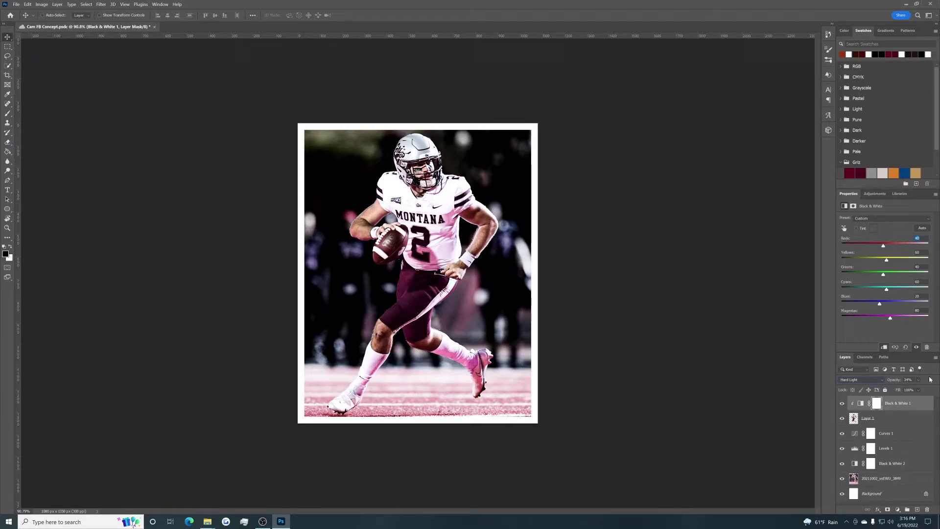
{"action": "left_click", "coordinate": [885, 505]}
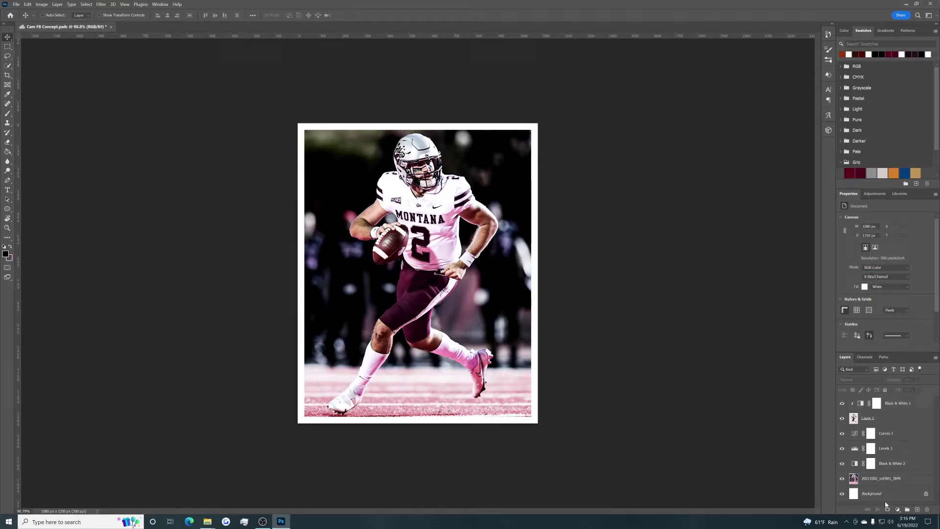
{"action": "key", "text": "ctrl+s"}
Step: Add a CAM text layer beside the player's shoulder and color the text white (ffffff)
{"action": "key", "text": "t"}
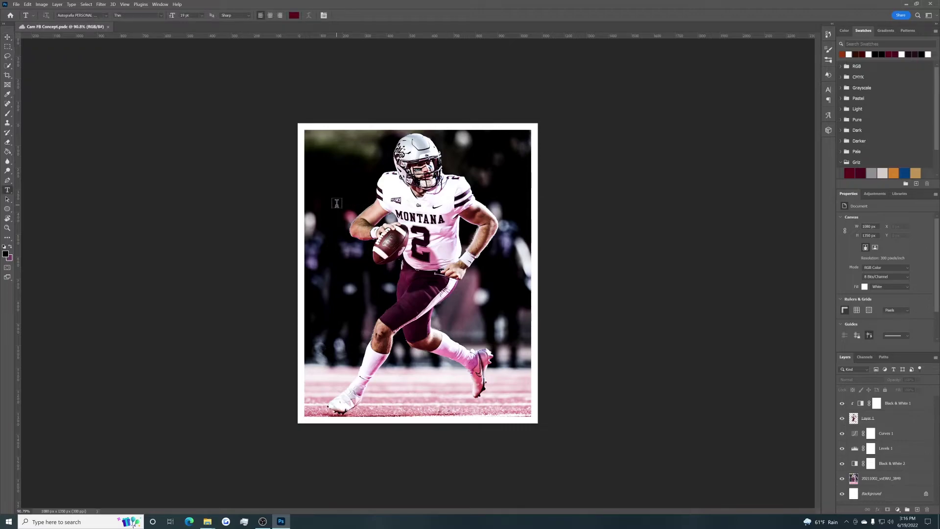
{"action": "left_click", "coordinate": [357, 197]}
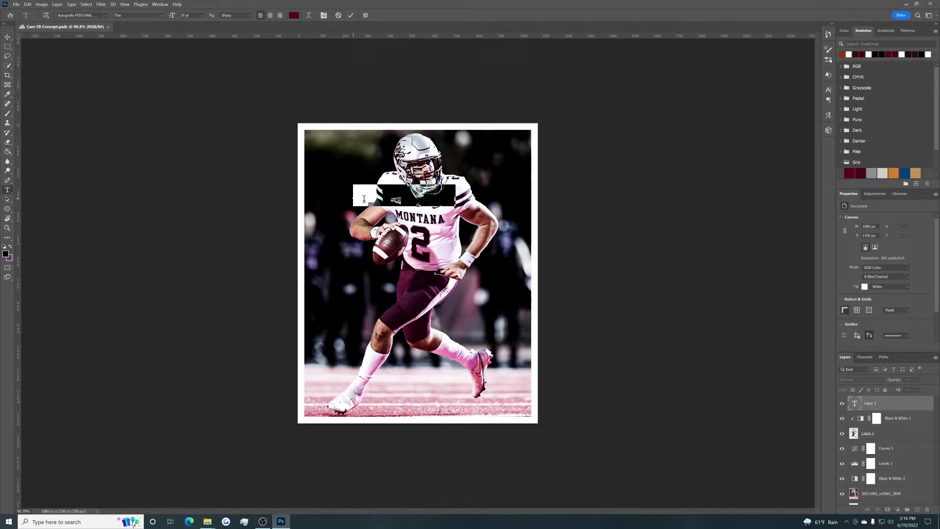
{"action": "type", "text": "Cam"}
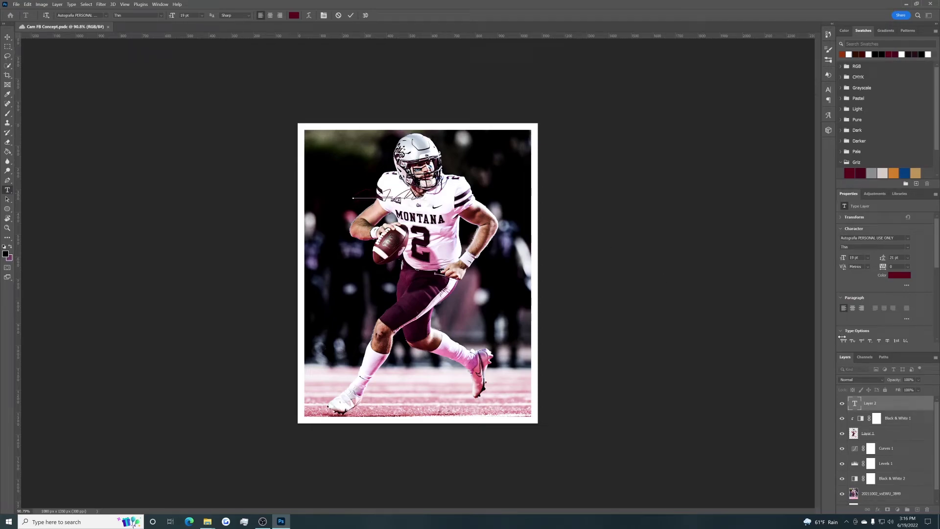
{"action": "double_click", "coordinate": [855, 403]}
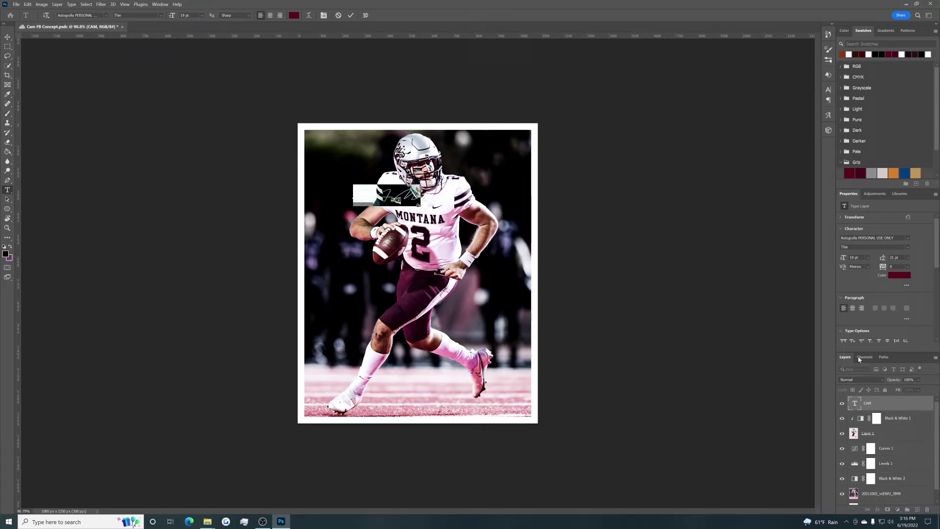
{"action": "left_click", "coordinate": [899, 275]}
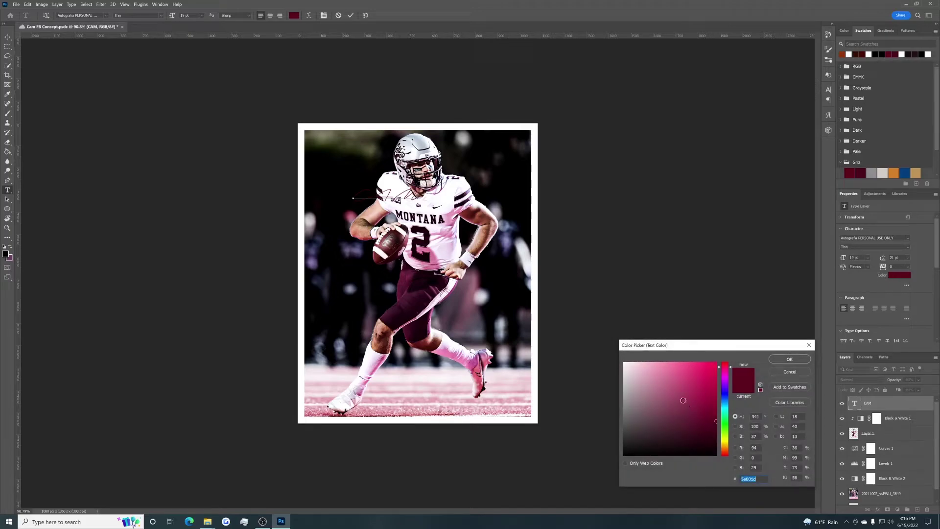
{"action": "type", "text": "ffffff"}
{"action": "left_click", "coordinate": [787, 360]}
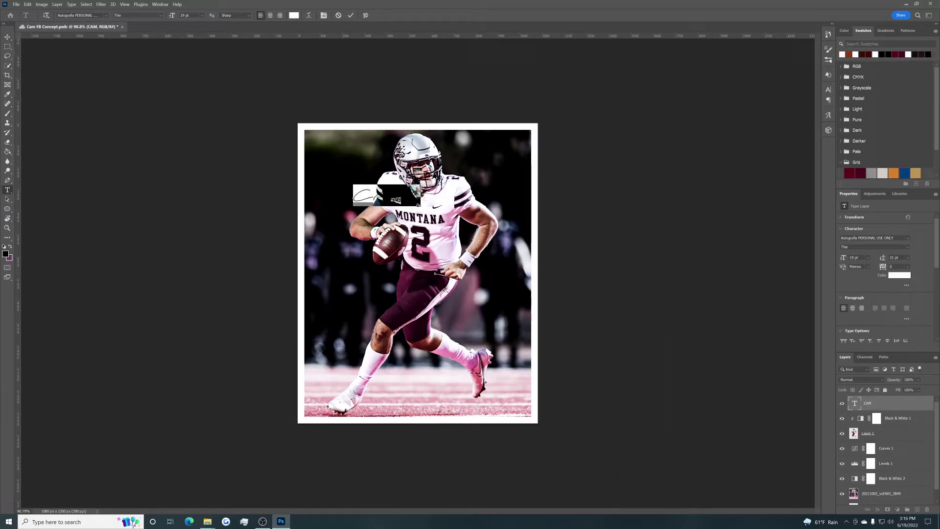
Step: Set the font of the CAM text to Biomorph Bold
{"action": "left_click", "coordinate": [909, 238]}
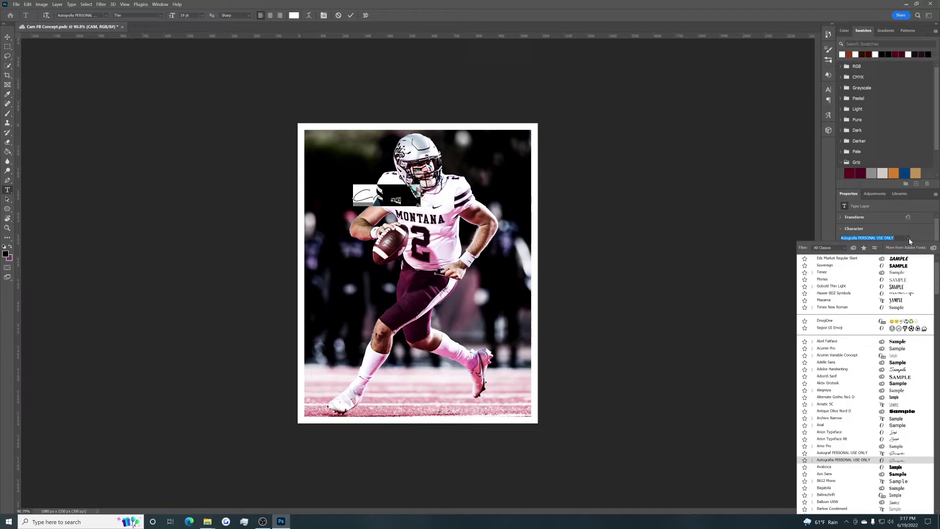
{"action": "left_click", "coordinate": [26, 10]}
{"action": "left_click", "coordinate": [16, 5]}
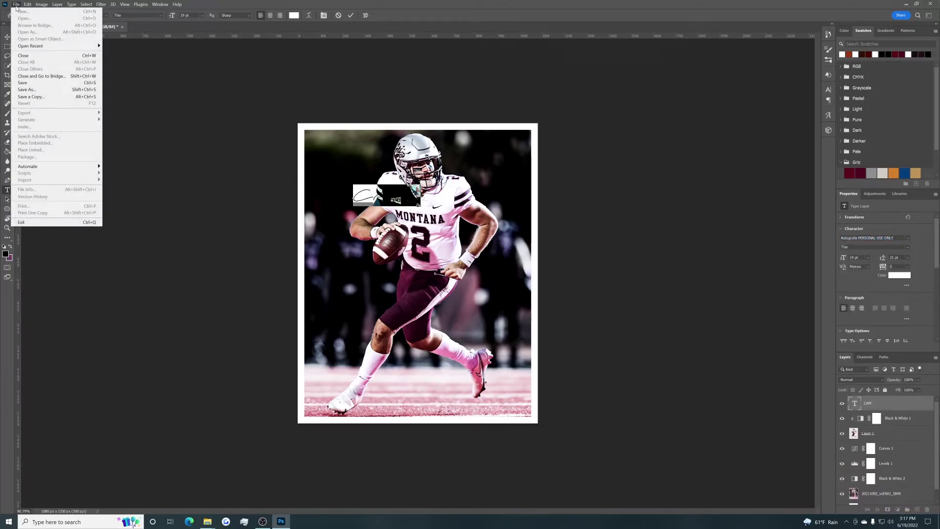
{"action": "key", "text": "Escape"}
{"action": "key", "text": "Escape"}
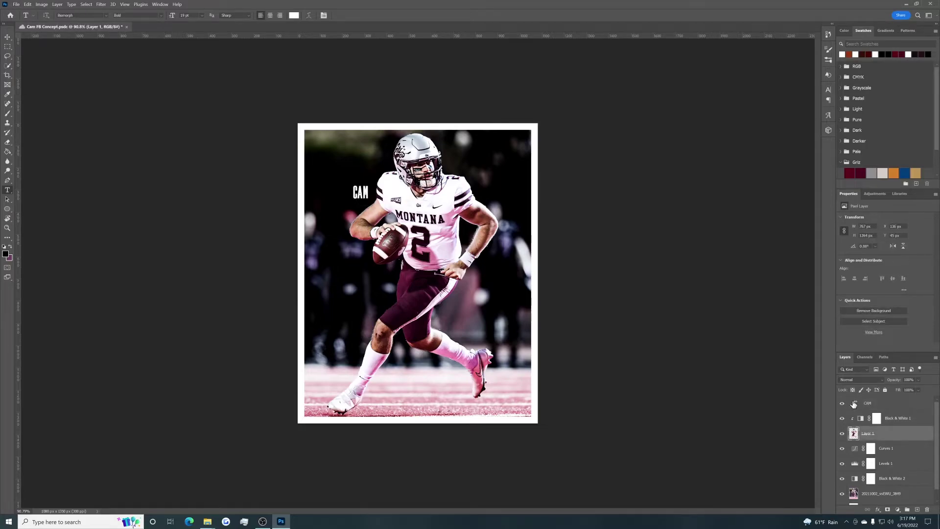
Step: Enlarge the CAM text to 233 pt and place it inside the border over the player's upper body
{"action": "double_click", "coordinate": [855, 404]}
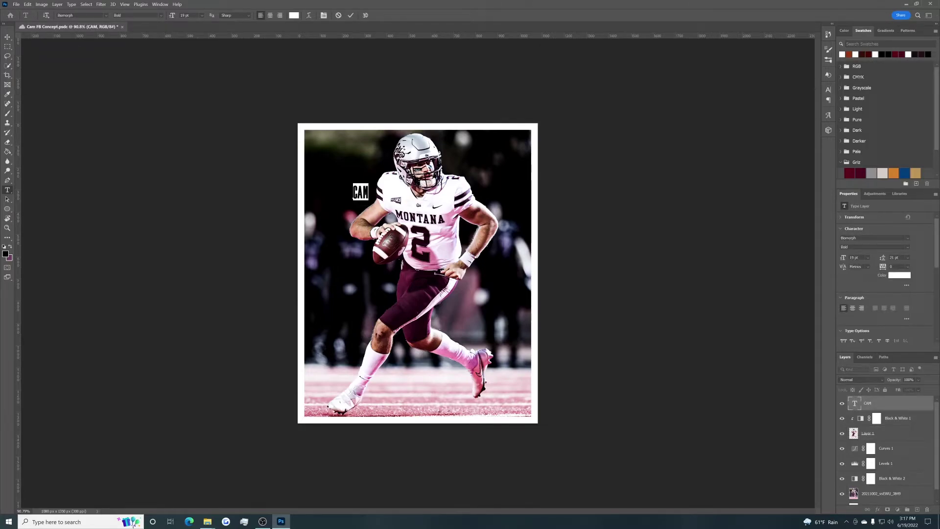
{"action": "left_click_drag", "start_coordinate": [844, 260], "coordinate": [918, 278]}
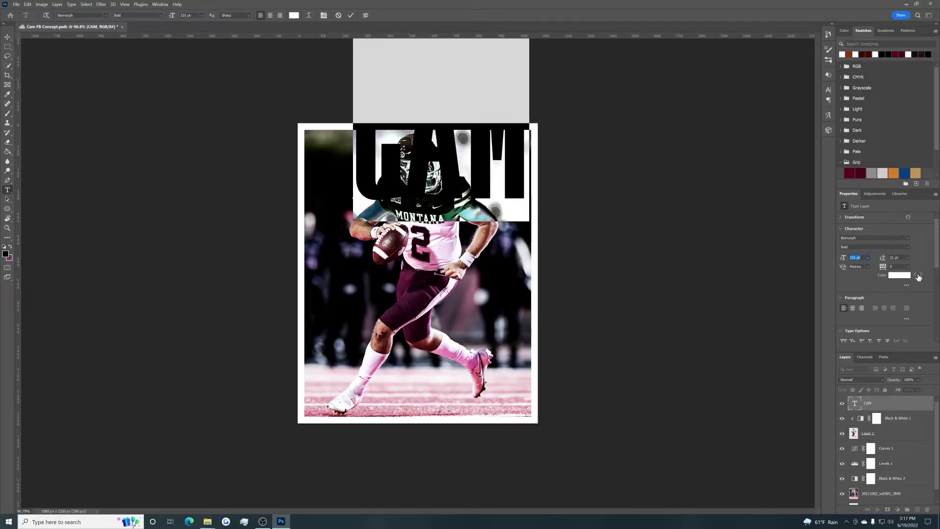
{"action": "left_click_drag", "start_coordinate": [919, 278], "coordinate": [924, 279]}
{"action": "left_click", "coordinate": [7, 36]}
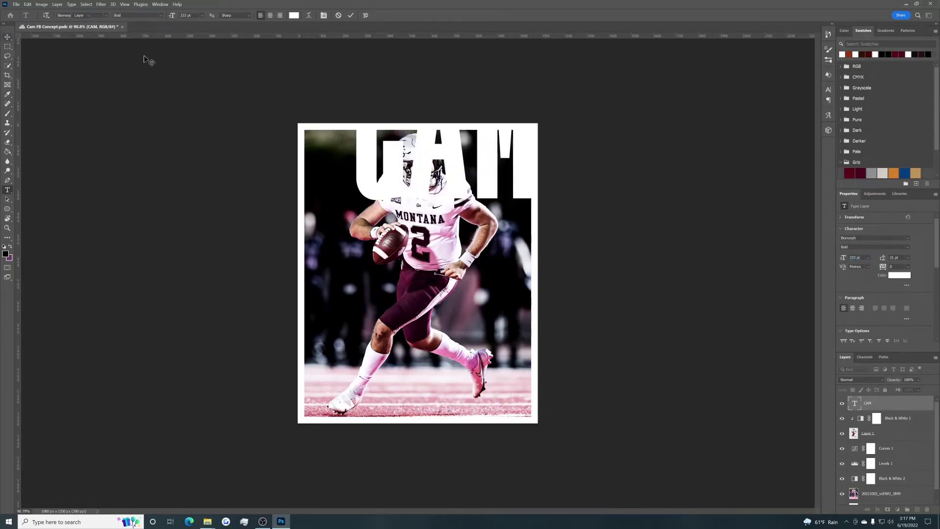
{"action": "left_click_drag", "start_coordinate": [344, 170], "coordinate": [367, 261]}
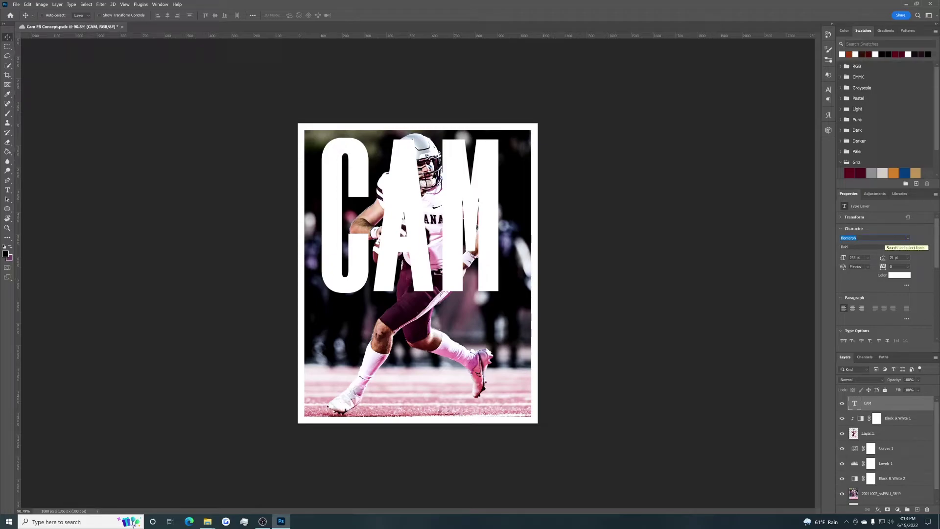
Step: Try the CAM text in Gunterz Black at 76 pt, placed across the player's head and shoulders
{"action": "type", "text": "gun"}
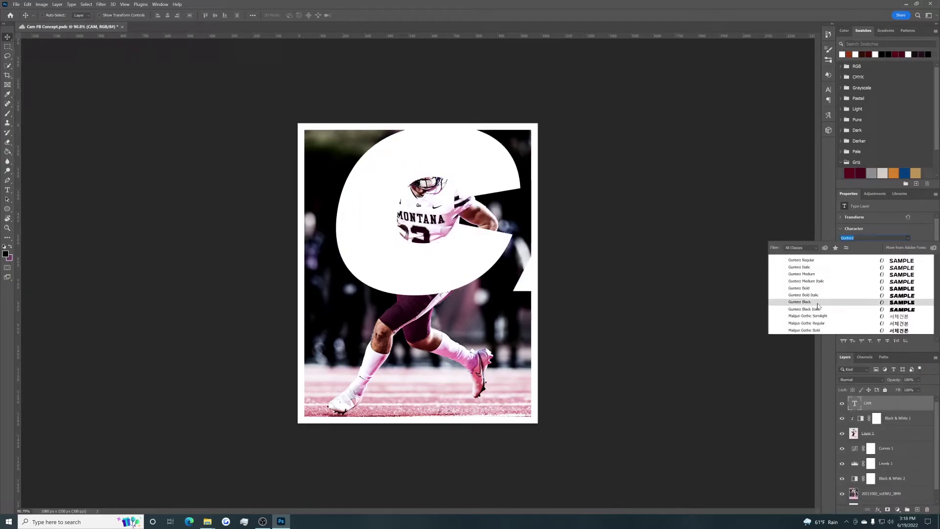
{"action": "left_click", "coordinate": [817, 303]}
{"action": "double_click", "coordinate": [854, 408]}
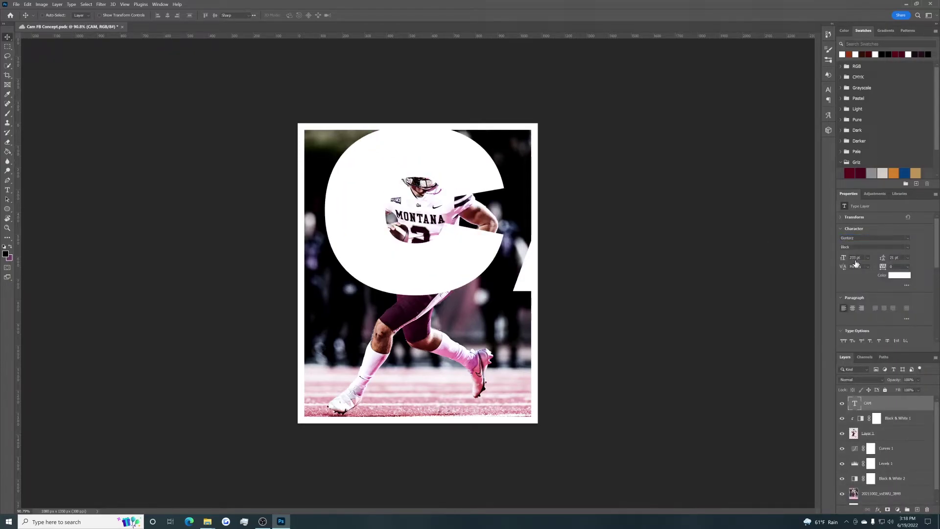
{"action": "left_click_drag", "start_coordinate": [843, 258], "coordinate": [785, 265]}
{"action": "left_click", "coordinate": [7, 38]}
{"action": "left_click_drag", "start_coordinate": [456, 271], "coordinate": [457, 187]}
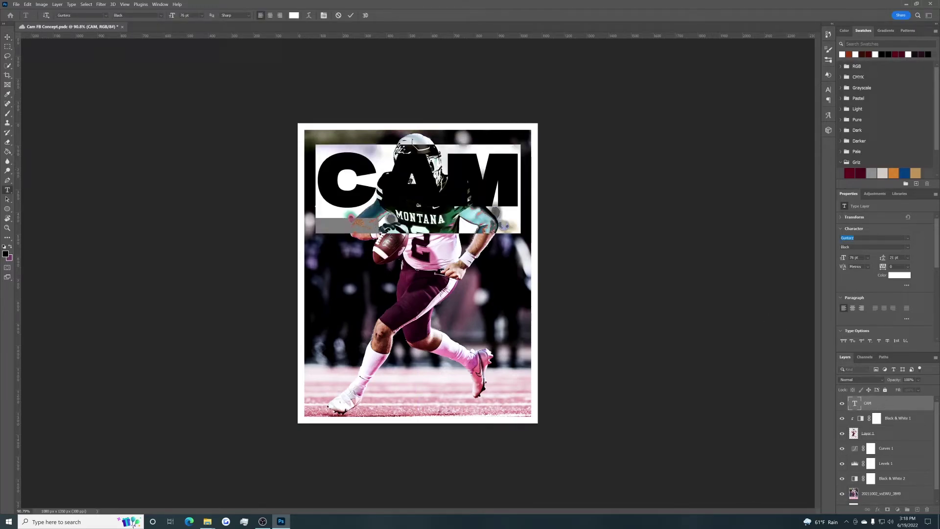
Step: Change the CAM text's font to Gobold High Bold and enlarge it to about 230 pt
{"action": "type", "text": "gobol"}
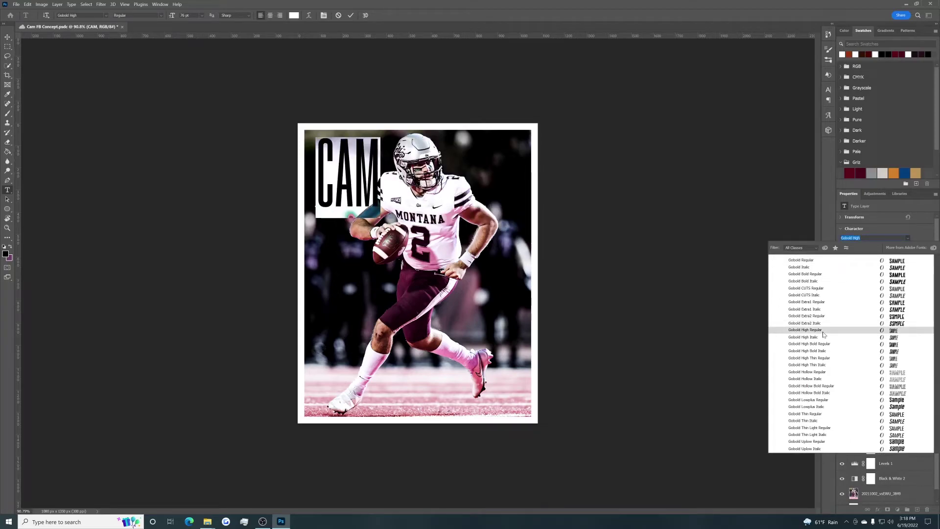
{"action": "left_click", "coordinate": [830, 348]}
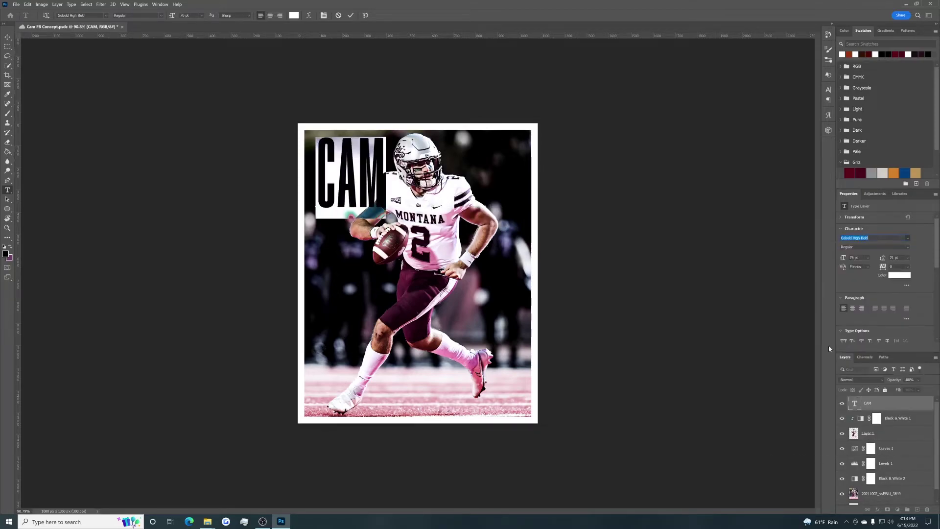
{"action": "left_click_drag", "start_coordinate": [844, 257], "coordinate": [882, 261]}
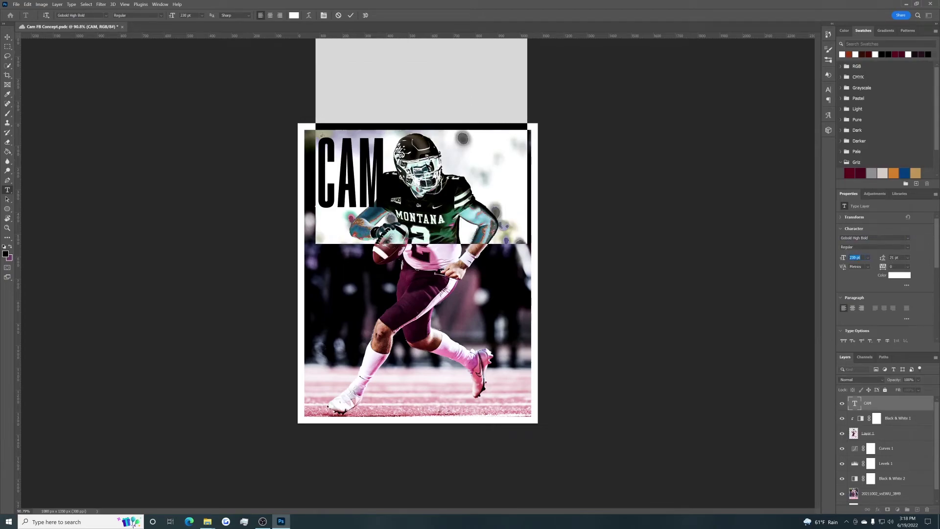
Step: Move the CAM text down over the photo and place its layer beneath the player cutout, keeping Normal blending
{"action": "left_click", "coordinate": [7, 37]}
{"action": "left_click_drag", "start_coordinate": [430, 197], "coordinate": [430, 364]}
{"action": "key", "text": "ctrl+bracketleft"}
{"action": "key", "text": "ctrl+bracketleft"}
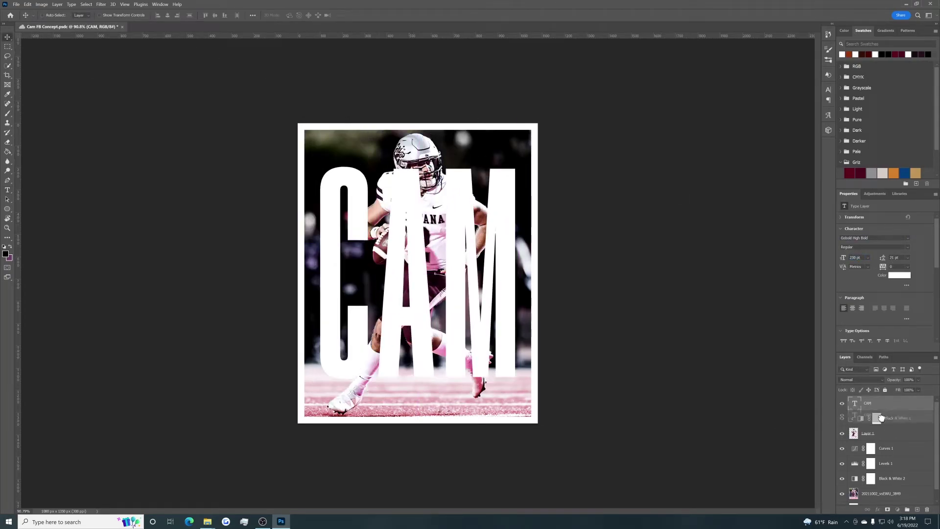
{"action": "mouse_move", "coordinate": [459, 281]}
{"action": "left_mouse_down"}
{"action": "mouse_move", "coordinate": [472, 271]}
{"action": "mouse_move", "coordinate": [473, 242]}
{"action": "mouse_move", "coordinate": [476, 278]}
{"action": "left_mouse_up"}
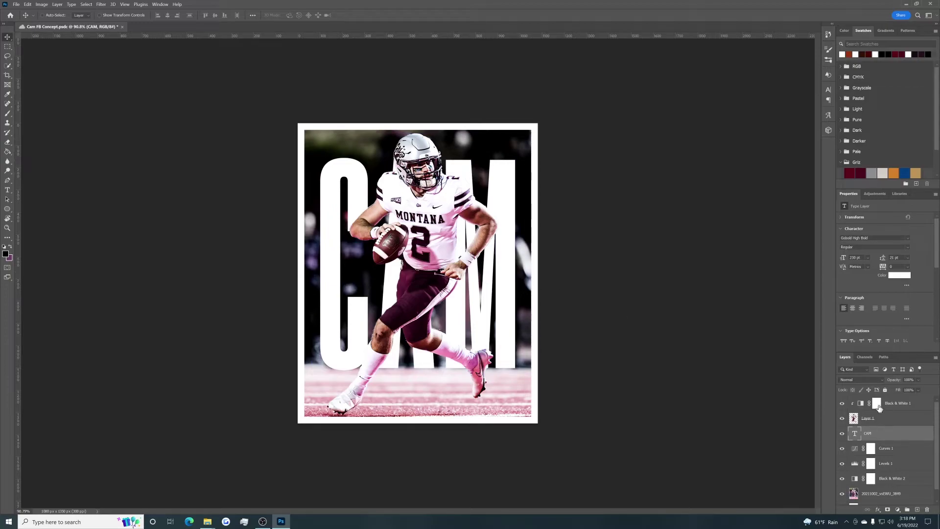
{"action": "left_click", "coordinate": [861, 379]}
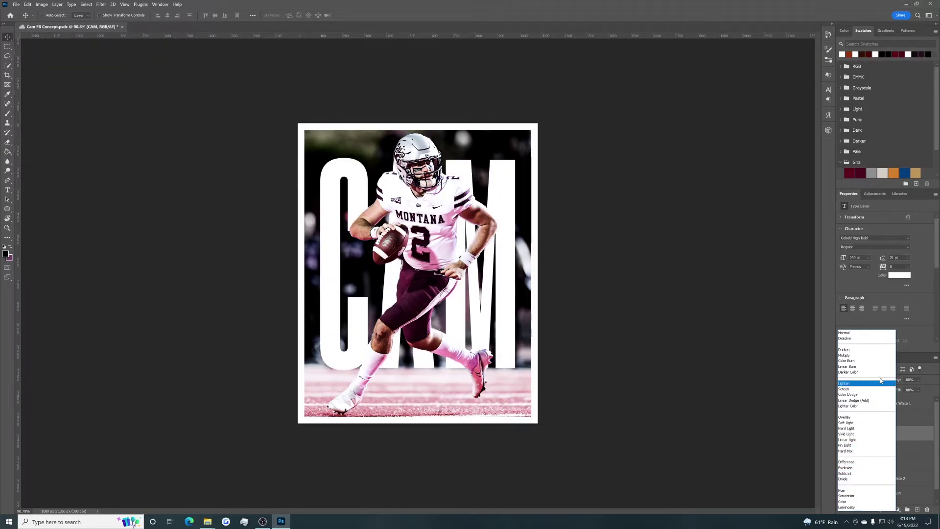
{"action": "left_click", "coordinate": [878, 333]}
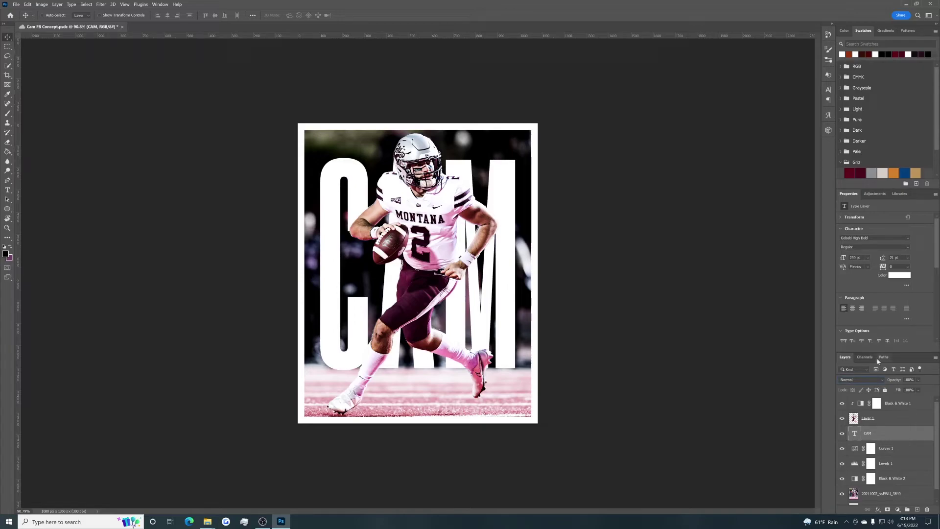
Step: Switch the CAM text behind the player back to the Biomorph Bold font
{"action": "double_click", "coordinate": [856, 434]}
{"action": "left_click", "coordinate": [862, 239]}
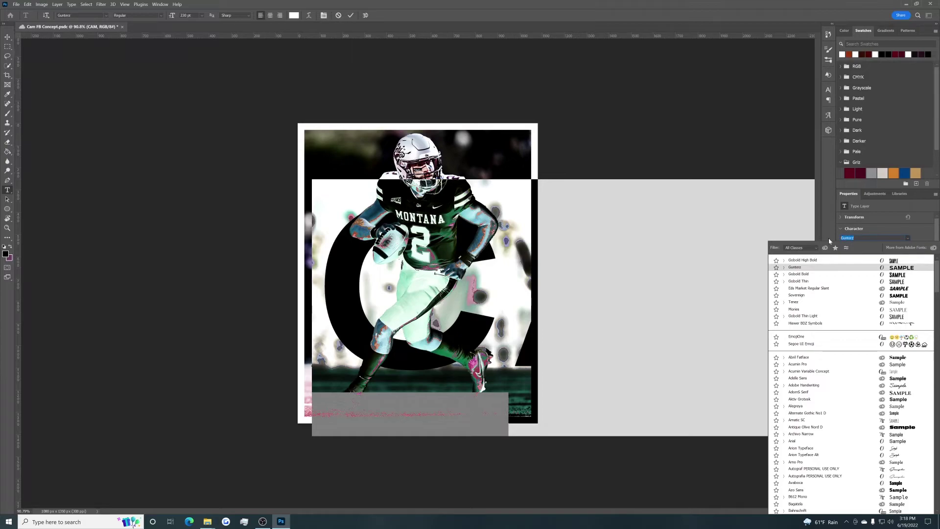
{"action": "type", "text": "biom"}
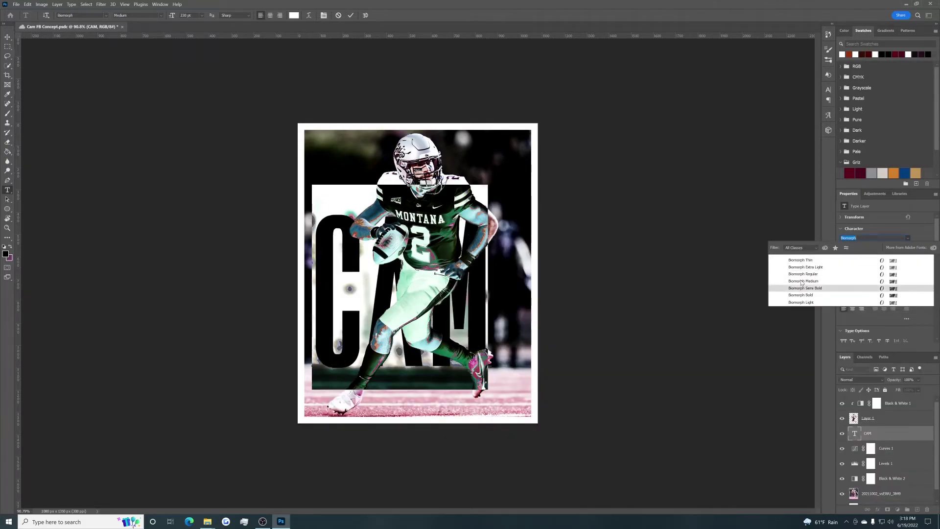
{"action": "left_click", "coordinate": [810, 296]}
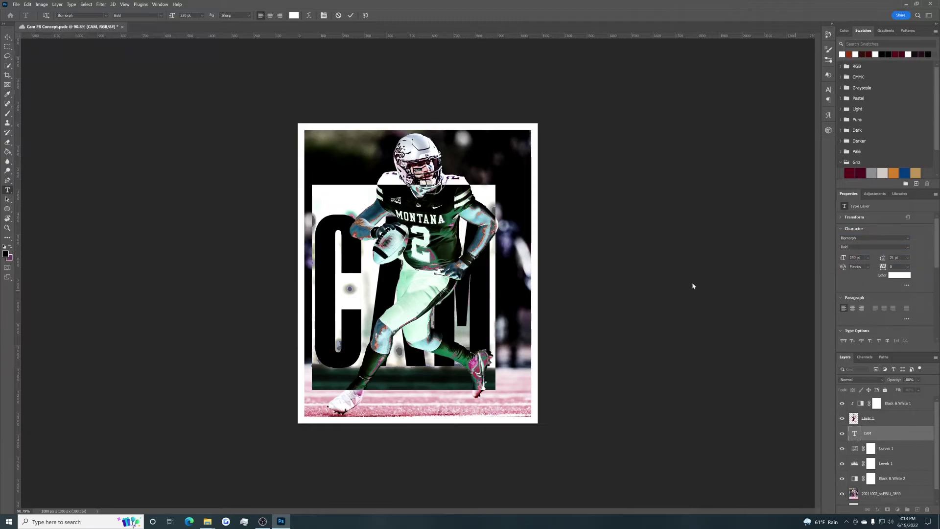
Step: Move the CAM text up and scale it to about 287 pt, spanning the photo's width just inside the upper border
{"action": "left_click", "coordinate": [7, 37]}
{"action": "left_click_drag", "start_coordinate": [371, 222], "coordinate": [373, 157]}
{"action": "left_click_drag", "start_coordinate": [846, 263], "coordinate": [852, 262]}
{"action": "key", "text": "ctrl+t"}
{"action": "left_click_drag", "start_coordinate": [508, 323], "coordinate": [539, 353]}
{"action": "left_click_drag", "start_coordinate": [313, 115], "coordinate": [303, 101]}
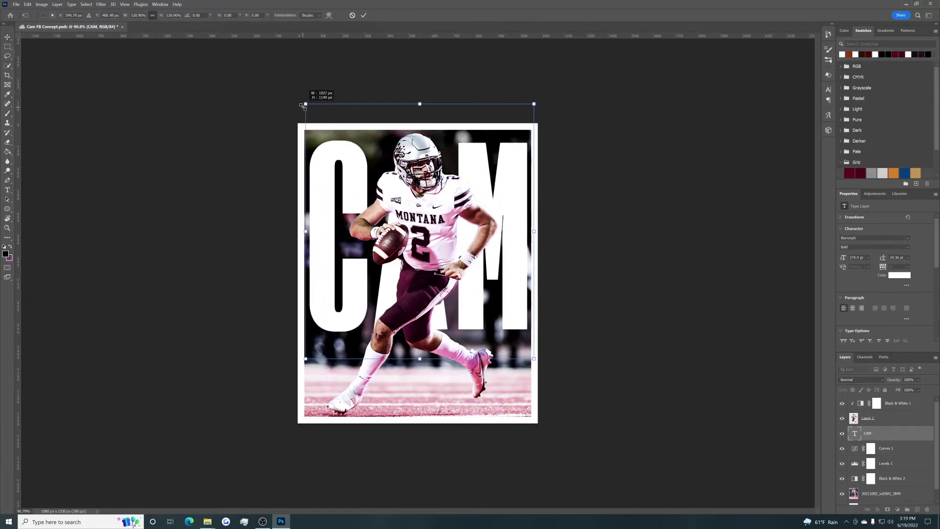
{"action": "mouse_move", "coordinate": [392, 195]}
{"action": "left_mouse_down"}
{"action": "mouse_move", "coordinate": [387, 174]}
{"action": "mouse_move", "coordinate": [381, 191]}
{"action": "left_mouse_up"}
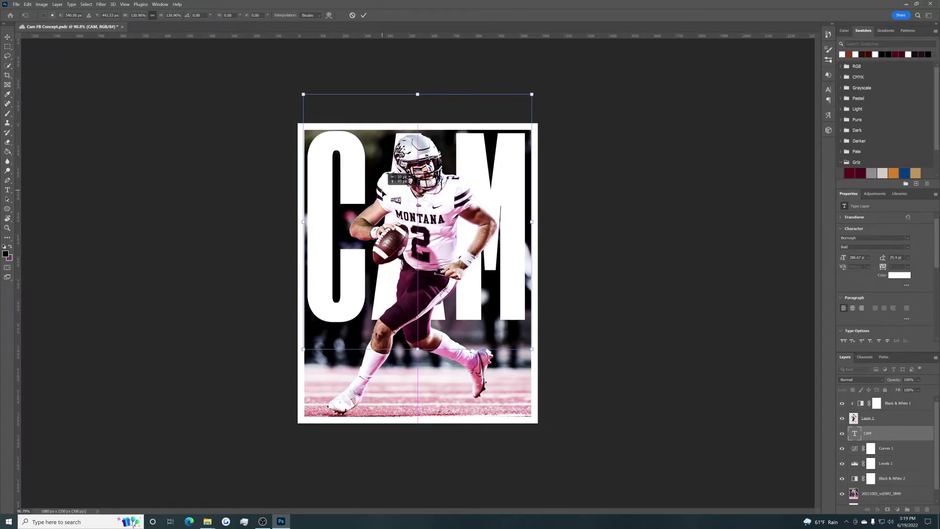
{"action": "left_click", "coordinate": [7, 39]}
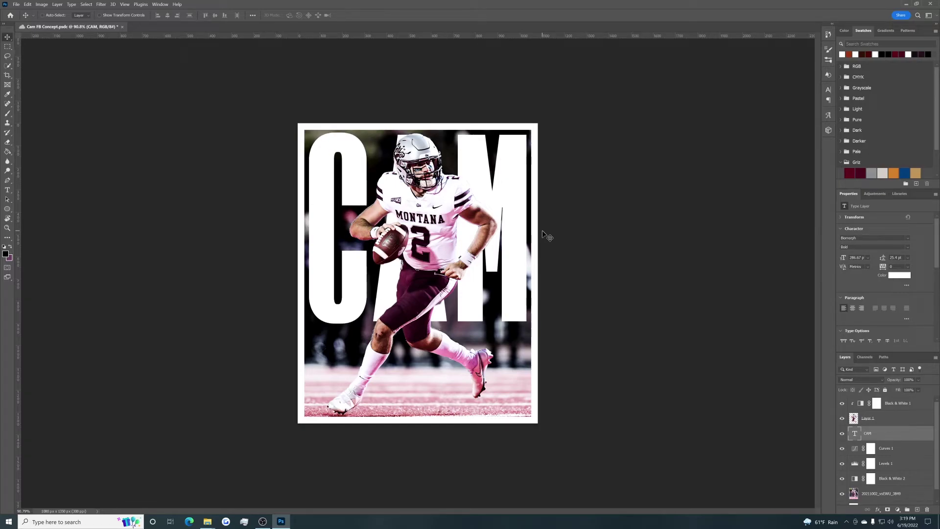
{"action": "scroll", "coordinate": [470, 193], "scroll_direction": "down", "scroll_amount": 3}
{"action": "scroll", "coordinate": [470, 193], "scroll_direction": "up", "scroll_amount": 3}
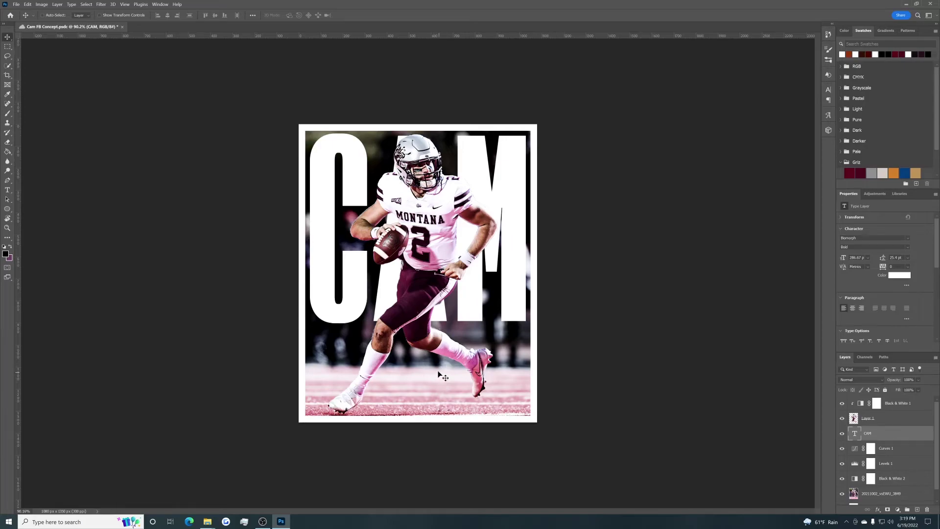
{"action": "left_click", "coordinate": [896, 420]}
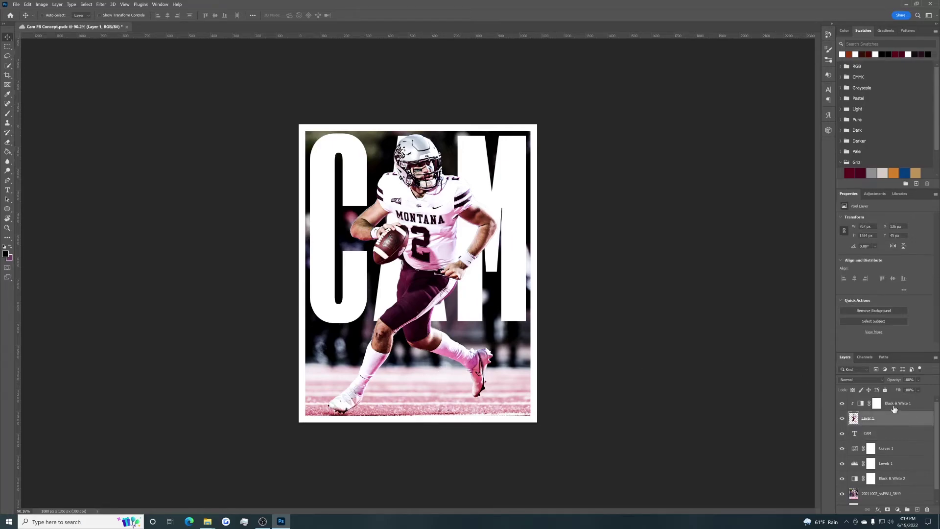
{"action": "left_click", "coordinate": [897, 405]}
{"action": "left_click", "coordinate": [897, 433]}
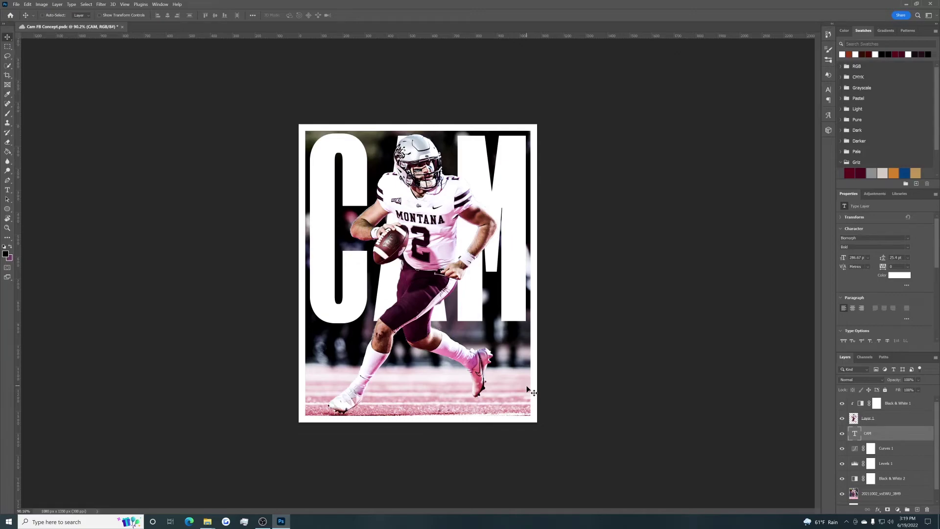
Step: Draw a paragraph text box over the turf in the poster's lower right corner, on its own layer above CAM
{"action": "left_click", "coordinate": [7, 190]}
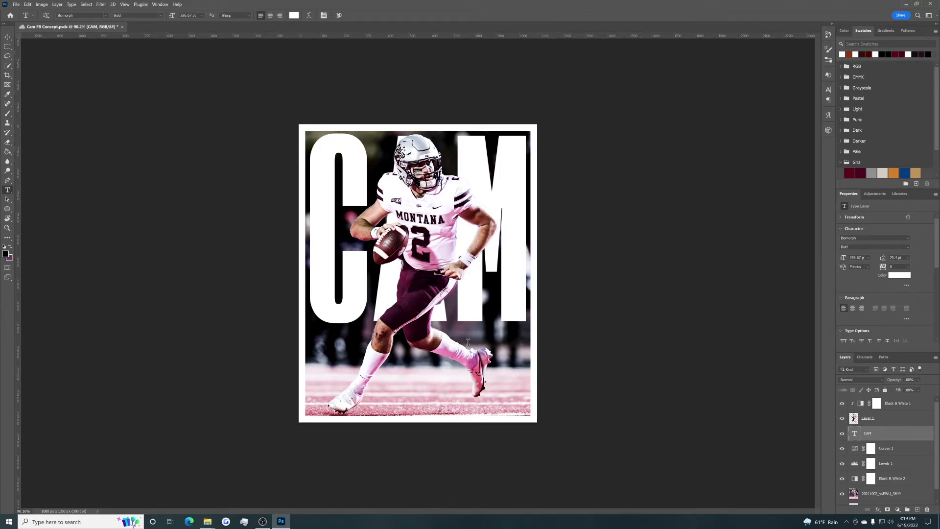
{"action": "left_click", "coordinate": [450, 302]}
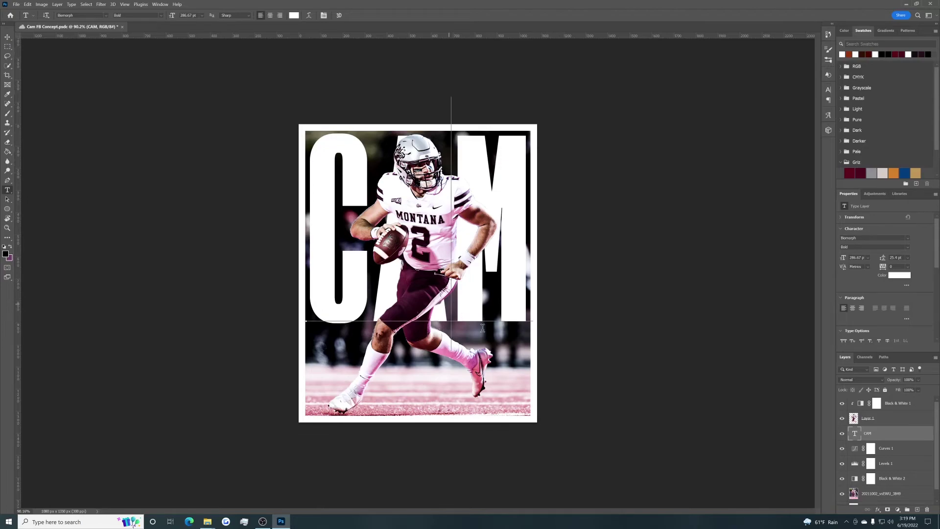
{"action": "left_click", "coordinate": [7, 189]}
{"action": "left_click_drag", "start_coordinate": [424, 387], "coordinate": [541, 421]}
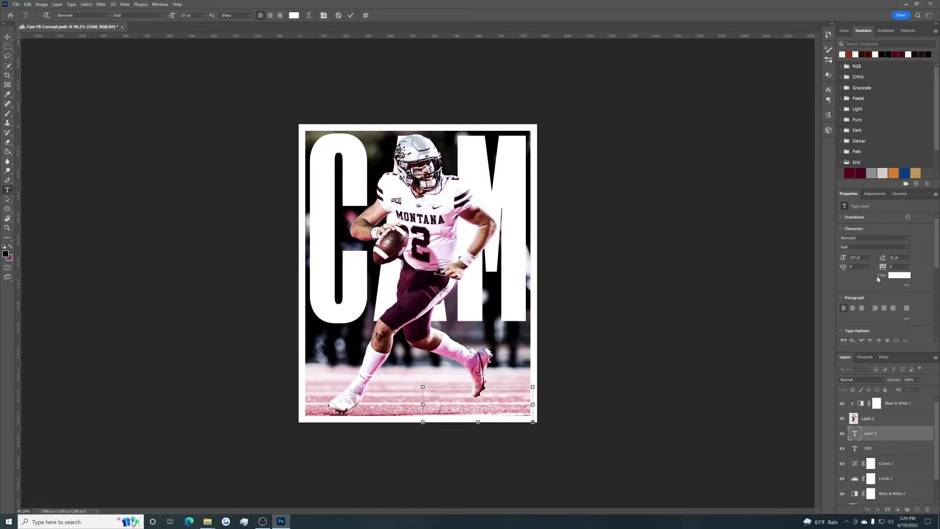
{"action": "left_click", "coordinate": [856, 436]}
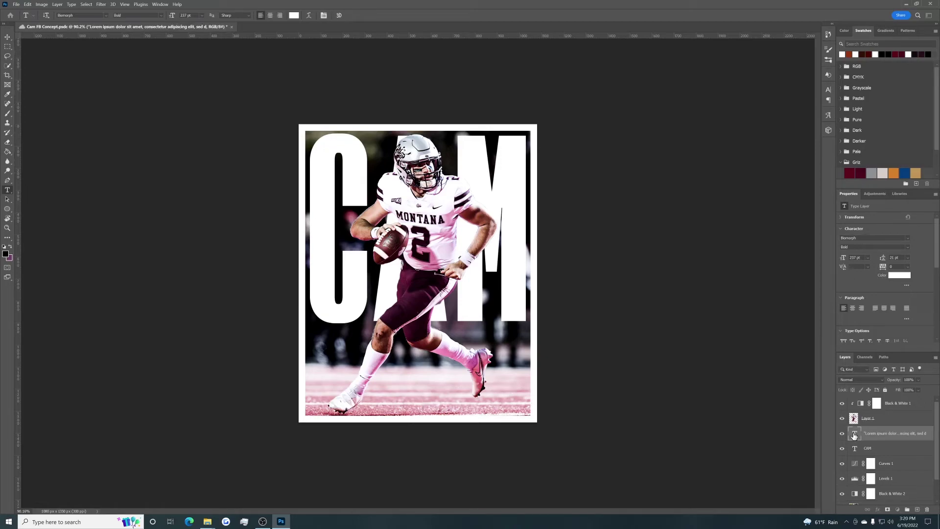
Step: Enlarge the new paragraph text box well past the poster's edge and shift it up over the player's legs
{"action": "left_click", "coordinate": [481, 385]}
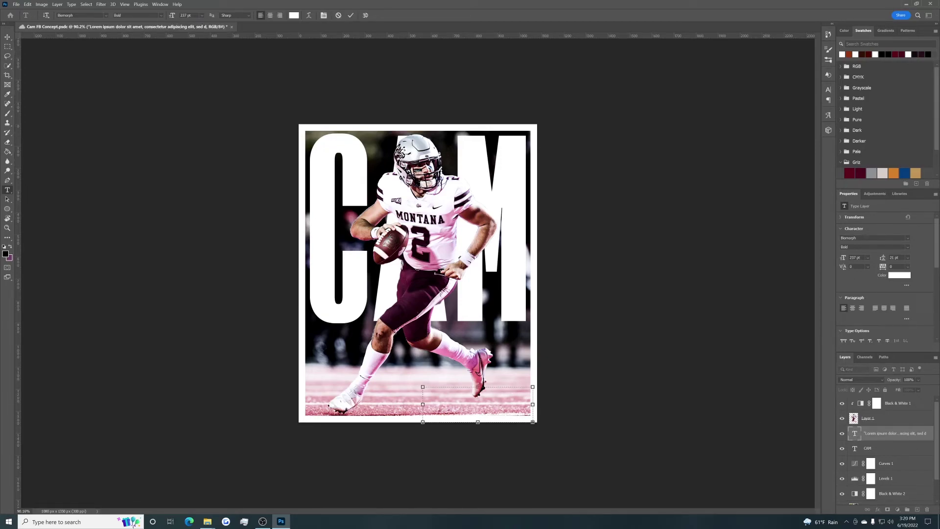
{"action": "mouse_move", "coordinate": [848, 262]}
{"action": "left_mouse_down"}
{"action": "mouse_move", "coordinate": [807, 257]}
{"action": "mouse_move", "coordinate": [838, 257]}
{"action": "left_mouse_up"}
{"action": "key", "text": "ctrl+z"}
{"action": "left_click_drag", "start_coordinate": [533, 422], "coordinate": [703, 469]}
{"action": "left_click", "coordinate": [7, 37]}
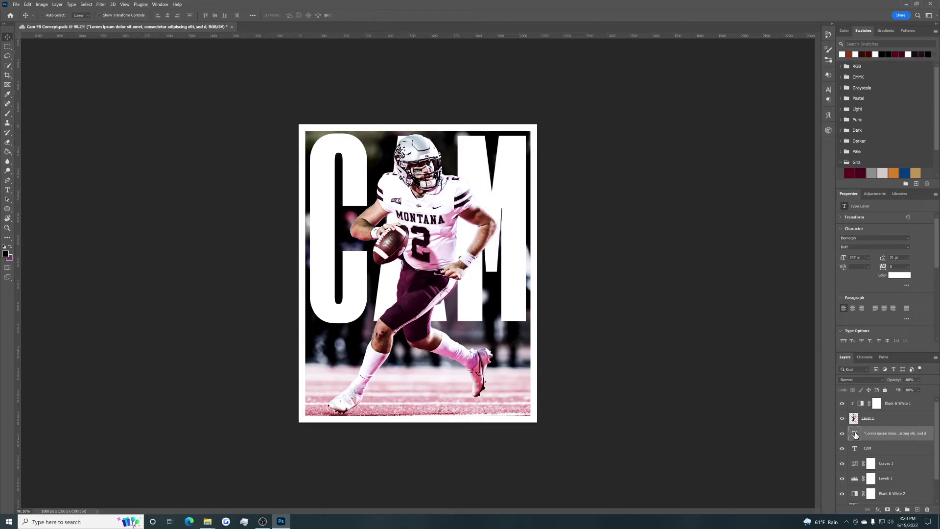
Step: Fill the paragraph text box with two lines of quoted placeholder text at 11 pt
{"action": "double_click", "coordinate": [855, 433]}
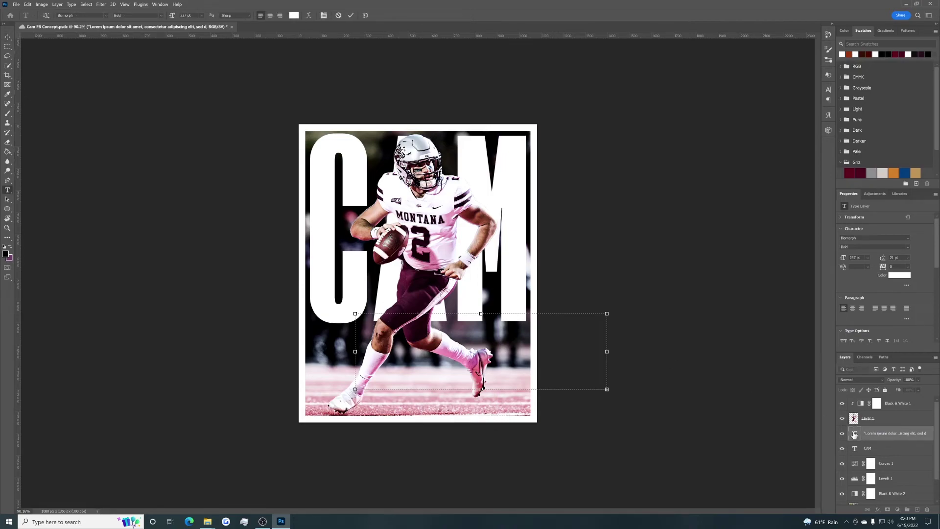
{"action": "mouse_move", "coordinate": [843, 258]}
{"action": "left_mouse_down"}
{"action": "mouse_move", "coordinate": [801, 256]}
{"action": "mouse_move", "coordinate": [853, 264]}
{"action": "mouse_move", "coordinate": [845, 260]}
{"action": "left_mouse_up"}
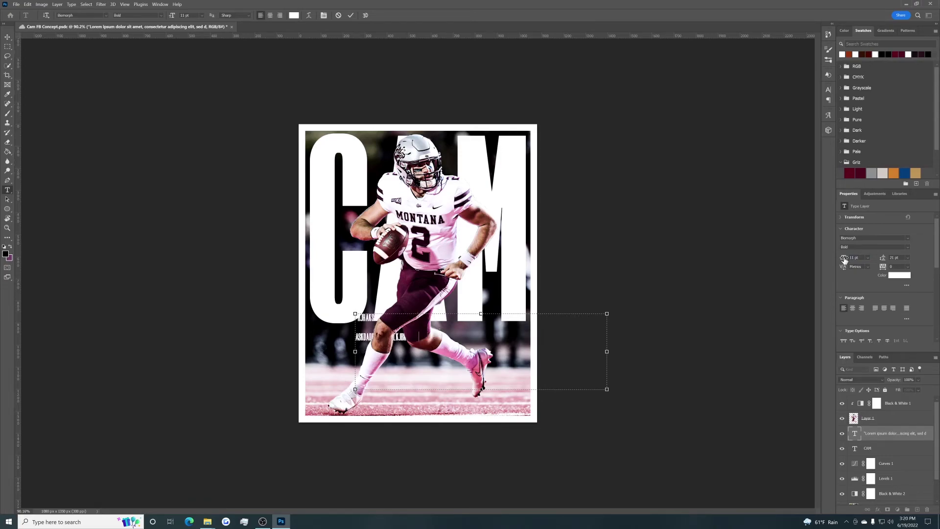
{"action": "left_click", "coordinate": [8, 36]}
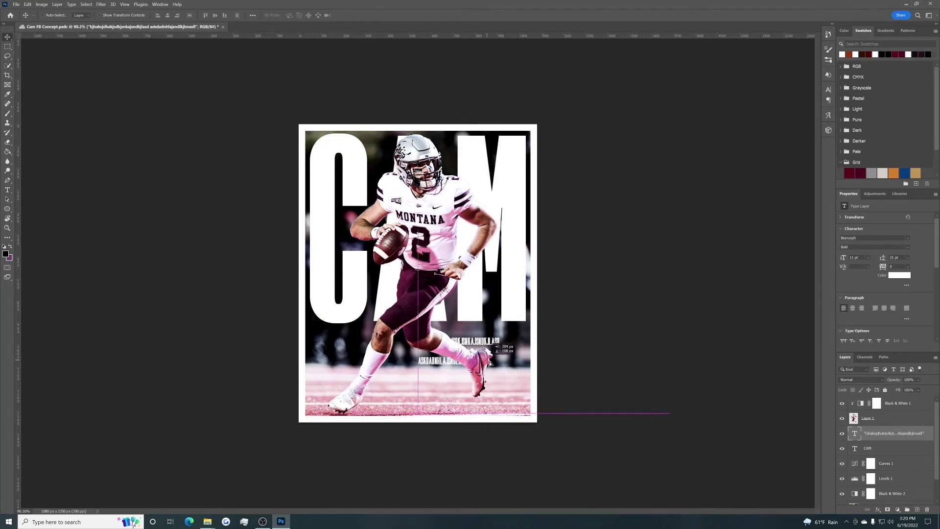
Step: Bring the placeholder quote layer above Black & White 1 and position the text beneath the M of CAM
{"action": "double_click", "coordinate": [854, 434]}
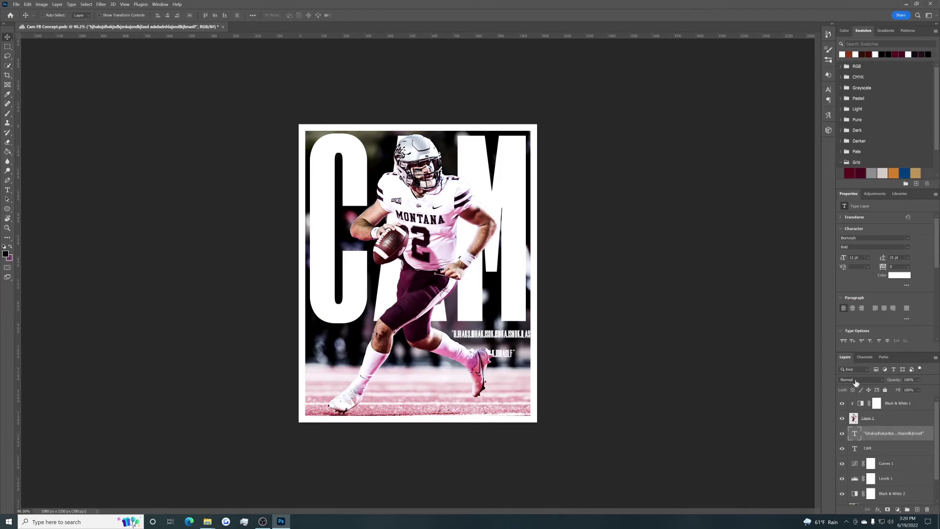
{"action": "left_click_drag", "start_coordinate": [883, 440], "coordinate": [883, 400]}
{"action": "mouse_move", "coordinate": [492, 343]}
{"action": "left_mouse_down"}
{"action": "mouse_move", "coordinate": [466, 360]}
{"action": "mouse_move", "coordinate": [466, 391]}
{"action": "mouse_move", "coordinate": [487, 350]}
{"action": "left_mouse_up"}
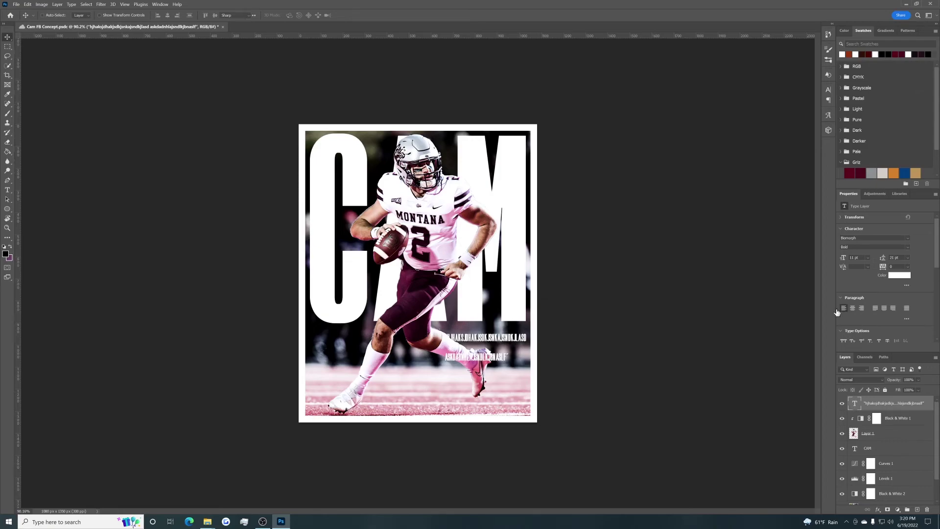
Step: Restyle the placeholder quote in Gunterz Medium at 7 pt with 6 pt leading
{"action": "double_click", "coordinate": [854, 403]}
{"action": "left_click_drag", "start_coordinate": [882, 258], "coordinate": [881, 262]}
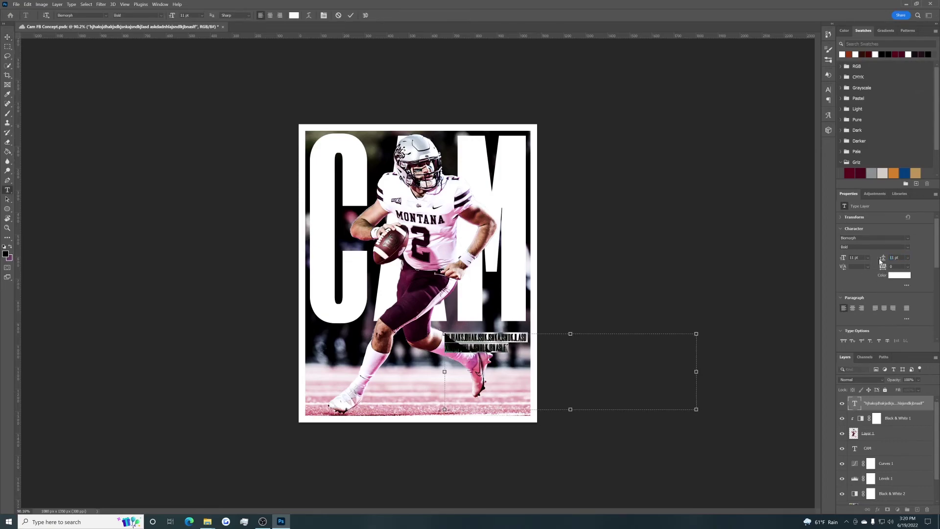
{"action": "left_click", "coordinate": [908, 238]}
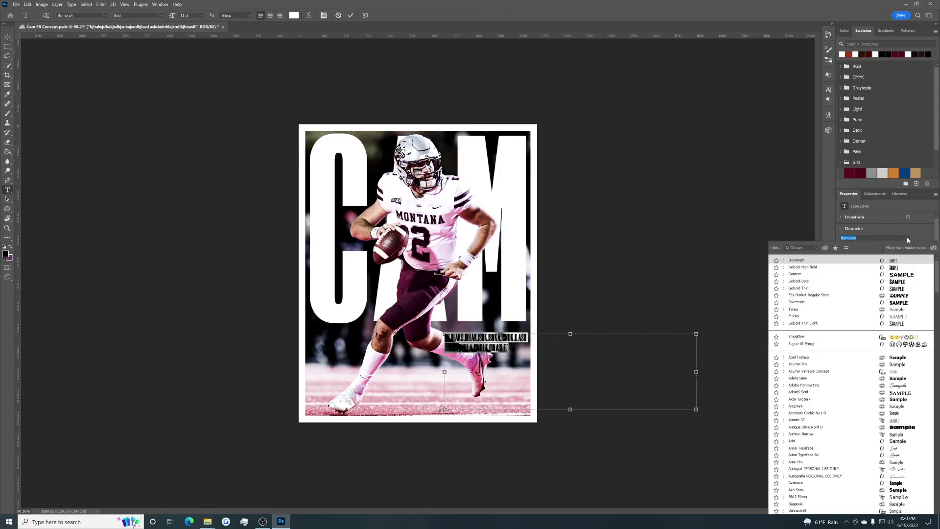
{"action": "left_click", "coordinate": [822, 278]}
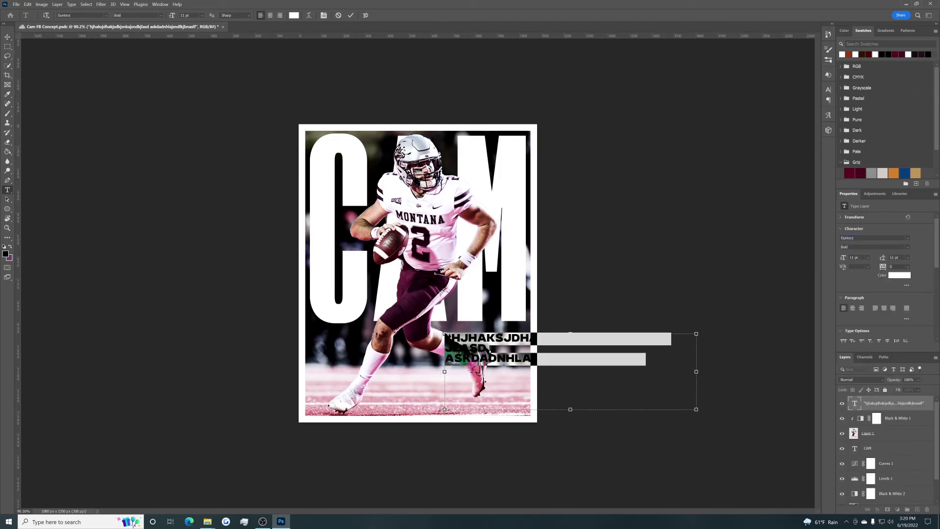
{"action": "left_click", "coordinate": [910, 249]}
{"action": "left_click", "coordinate": [873, 268]}
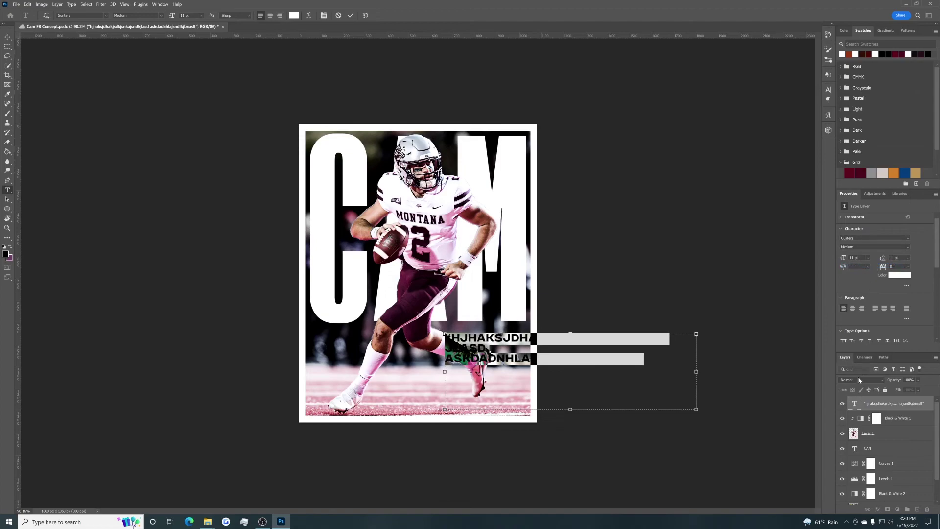
{"action": "left_click_drag", "start_coordinate": [844, 258], "coordinate": [883, 262]}
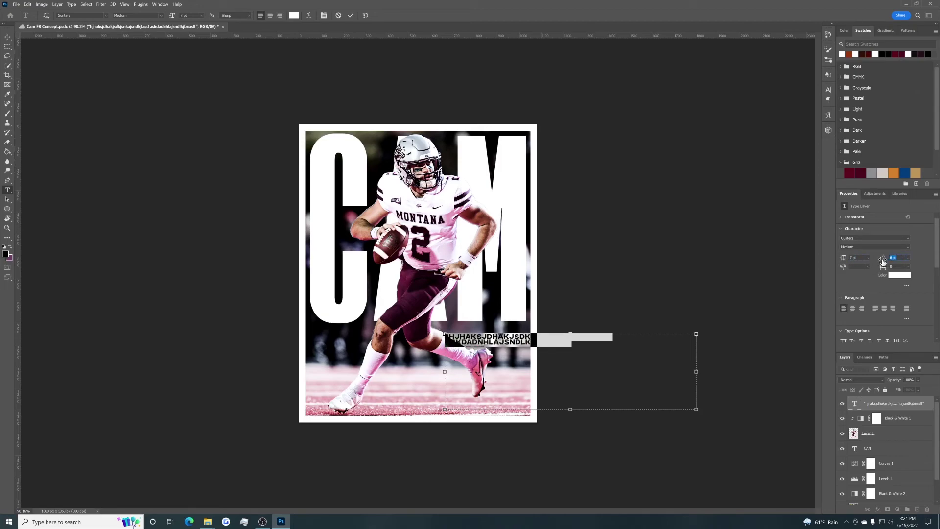
Step: Narrow the quote's text box to about 345 px wide and place it beneath the M beside the player's raised foot
{"action": "left_click_drag", "start_coordinate": [696, 371], "coordinate": [521, 364]}
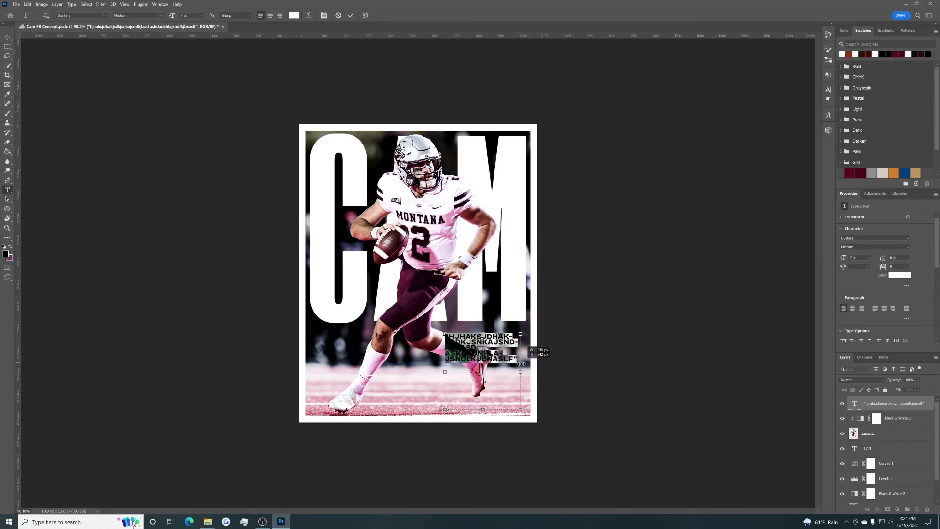
{"action": "left_click", "coordinate": [7, 37]}
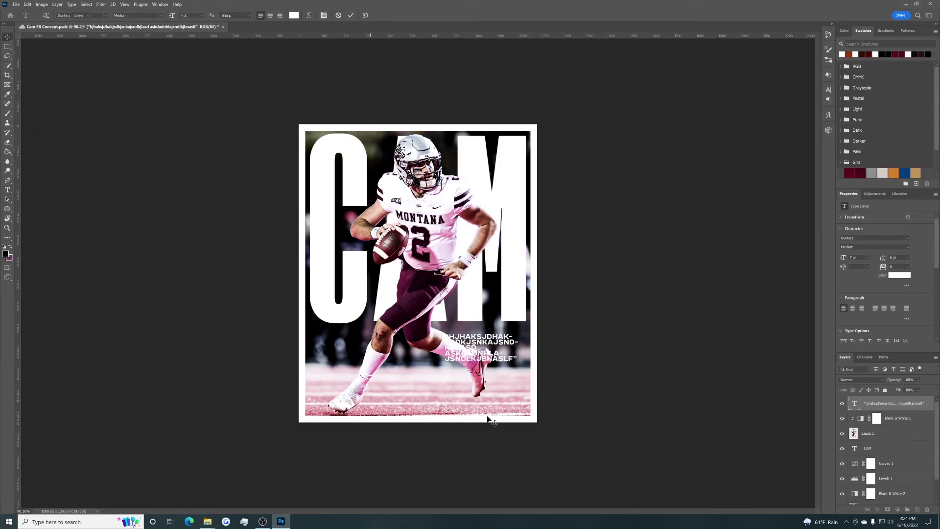
{"action": "left_click_drag", "start_coordinate": [494, 345], "coordinate": [478, 358]}
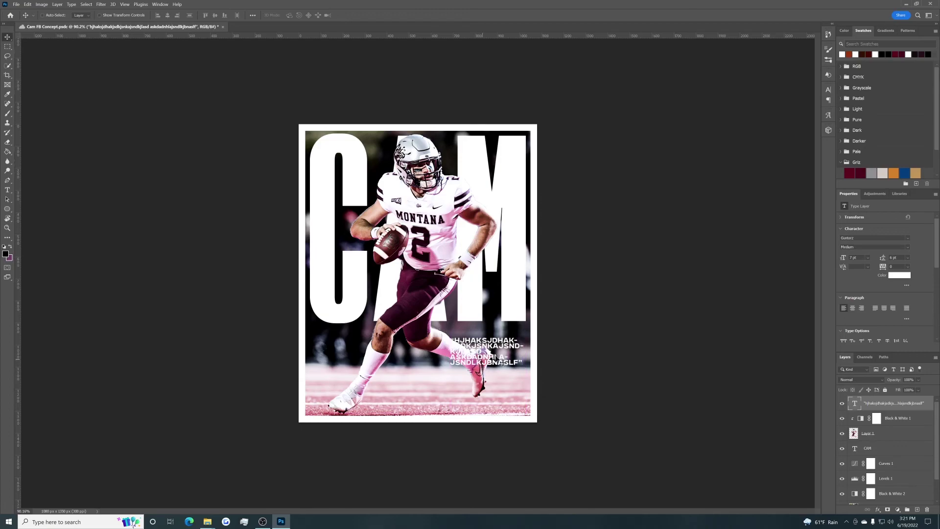
Step: Hide the placeholder quote layer and change the CAM text's font to Gobold High Bold
{"action": "scroll", "coordinate": [478, 358], "scroll_direction": "down", "scroll_amount": 2}
{"action": "scroll", "coordinate": [479, 333], "scroll_direction": "up", "scroll_amount": 2}
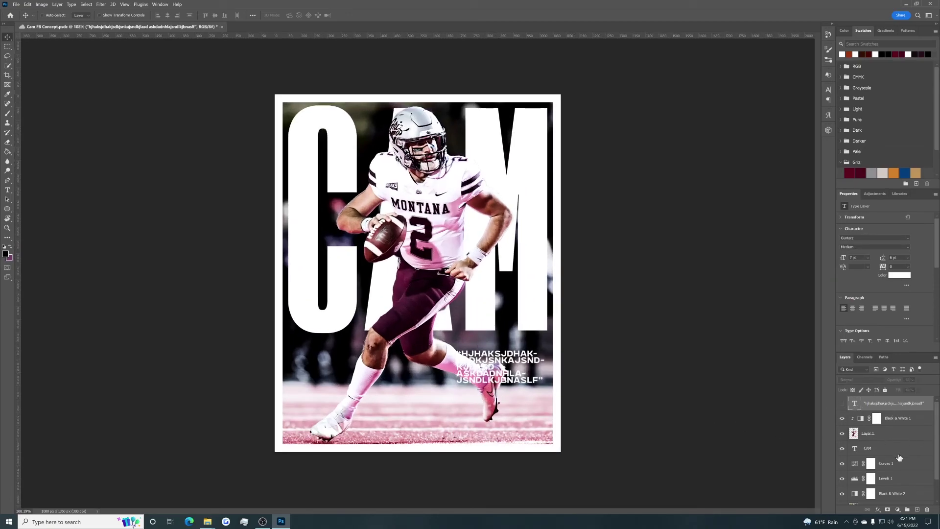
{"action": "double_click", "coordinate": [855, 449]}
{"action": "left_click", "coordinate": [849, 238]}
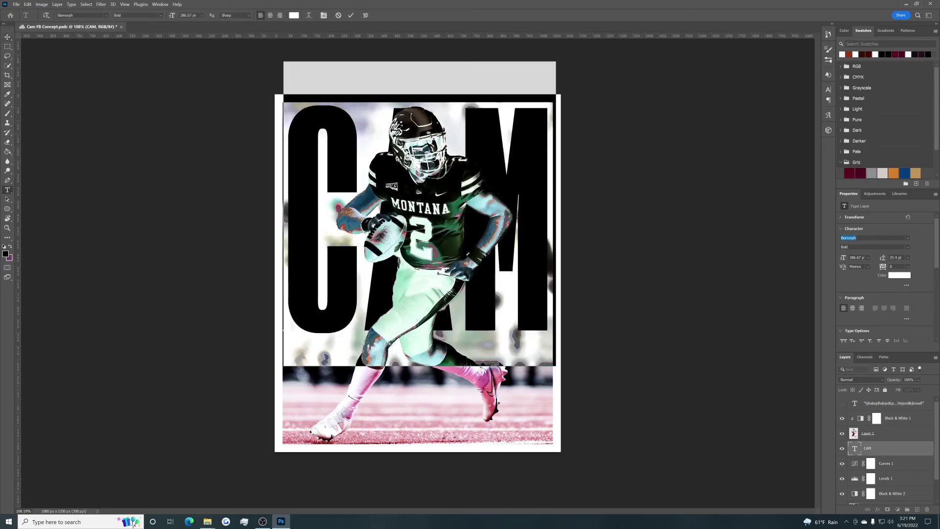
{"action": "left_click", "coordinate": [908, 238]}
{"action": "key", "text": "Down"}
{"action": "key", "text": "Return"}
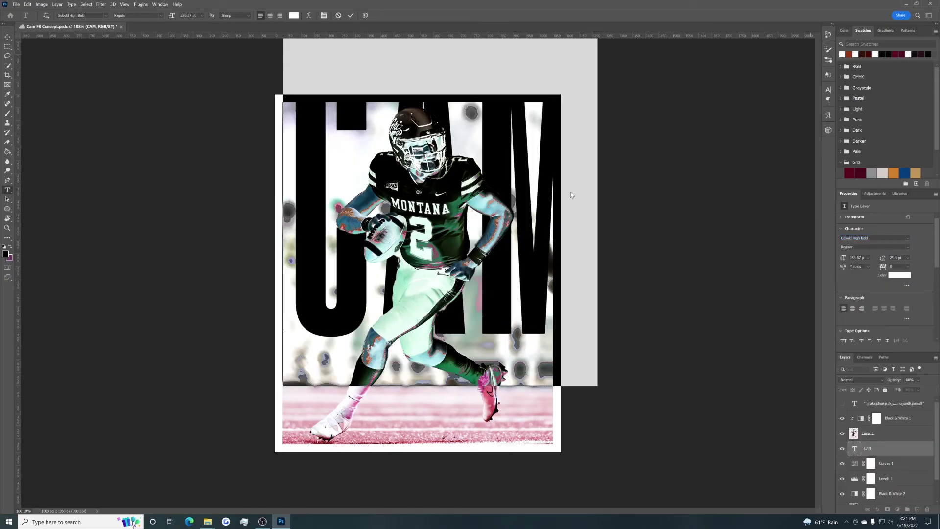
Step: Scale the CAM text to about 247 pt and centre it within the white border behind the player
{"action": "left_click", "coordinate": [7, 37]}
{"action": "left_click_drag", "start_coordinate": [378, 133], "coordinate": [422, 318]}
{"action": "key", "text": "ctrl"}
{"action": "key", "text": "ctrl+t"}
{"action": "left_click_drag", "start_coordinate": [575, 109], "coordinate": [535, 166]}
{"action": "left_click_drag", "start_coordinate": [486, 226], "coordinate": [507, 193]}
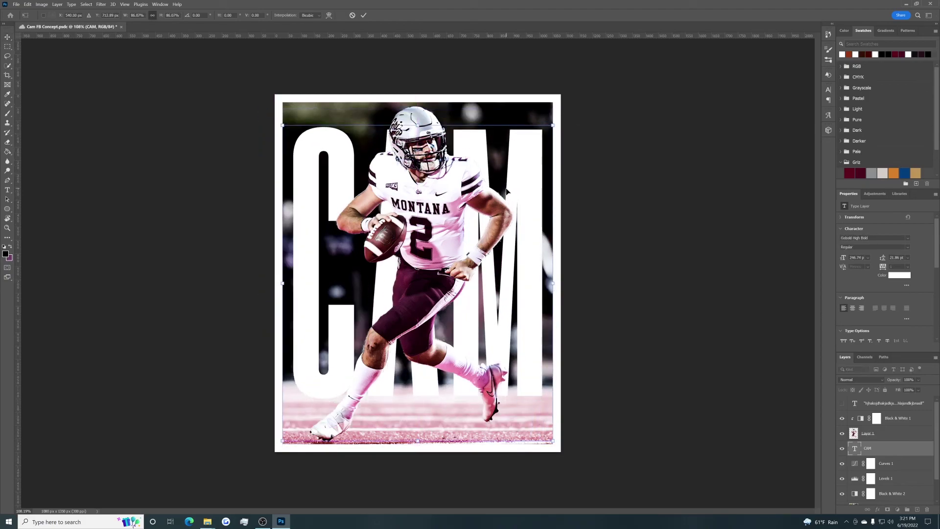
{"action": "left_click_drag", "start_coordinate": [508, 192], "coordinate": [507, 197]}
{"action": "key", "text": "Return"}
{"action": "mouse_move", "coordinate": [410, 295]}
{"action": "left_mouse_down"}
{"action": "mouse_move", "coordinate": [409, 275]}
{"action": "mouse_move", "coordinate": [408, 299]}
{"action": "left_mouse_up"}
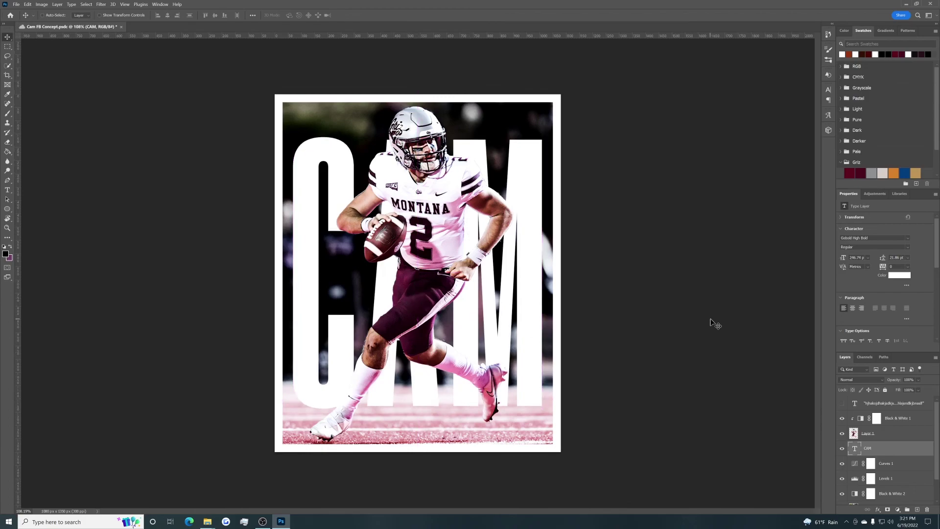
{"action": "scroll", "coordinate": [477, 264], "scroll_direction": "down", "scroll_amount": 3}
{"action": "scroll", "coordinate": [428, 268], "scroll_direction": "up", "scroll_amount": 3}
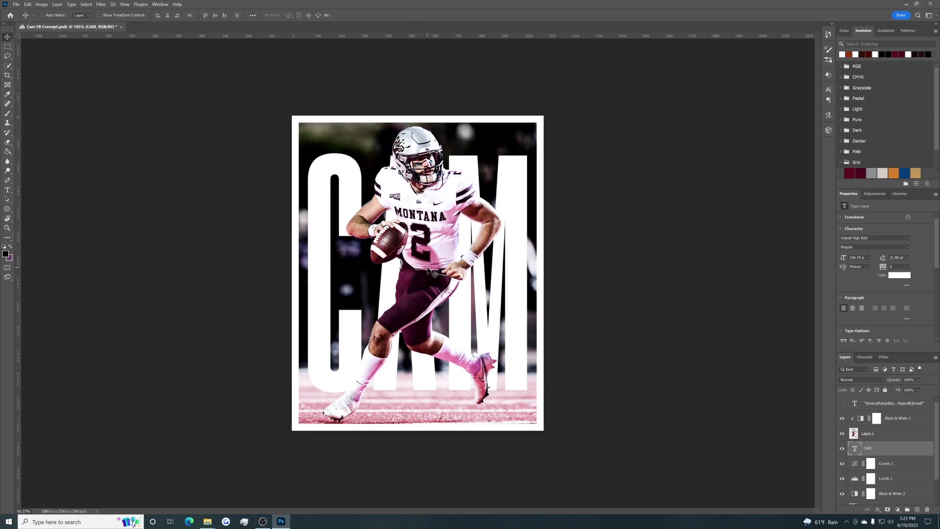
{"action": "scroll", "coordinate": [434, 274], "scroll_direction": "up", "scroll_amount": 2}
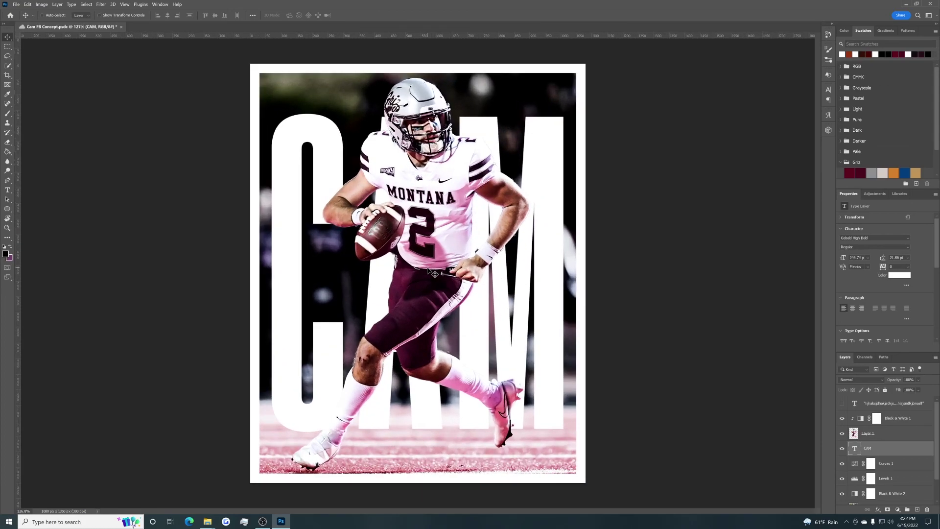